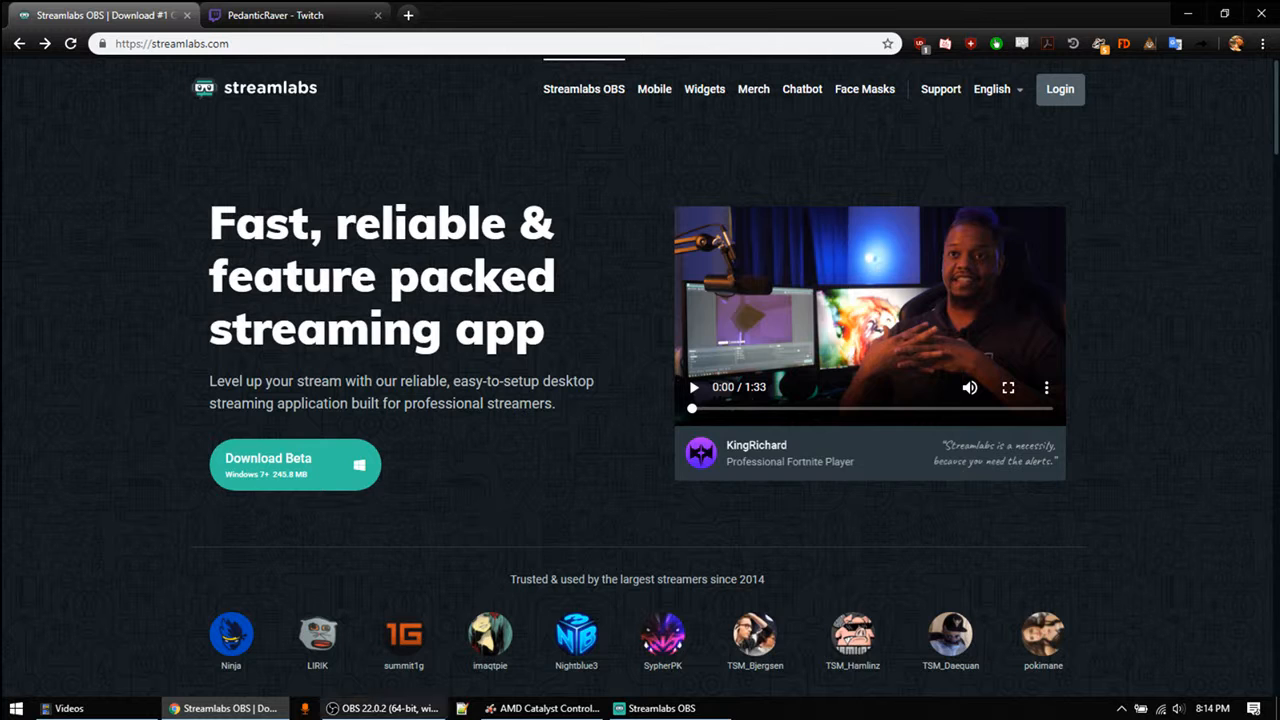
Switch to Streamlabs OBS and log out of the current account, confirming the logout.
{"action": "mouse_move", "coordinate": [684, 712]}
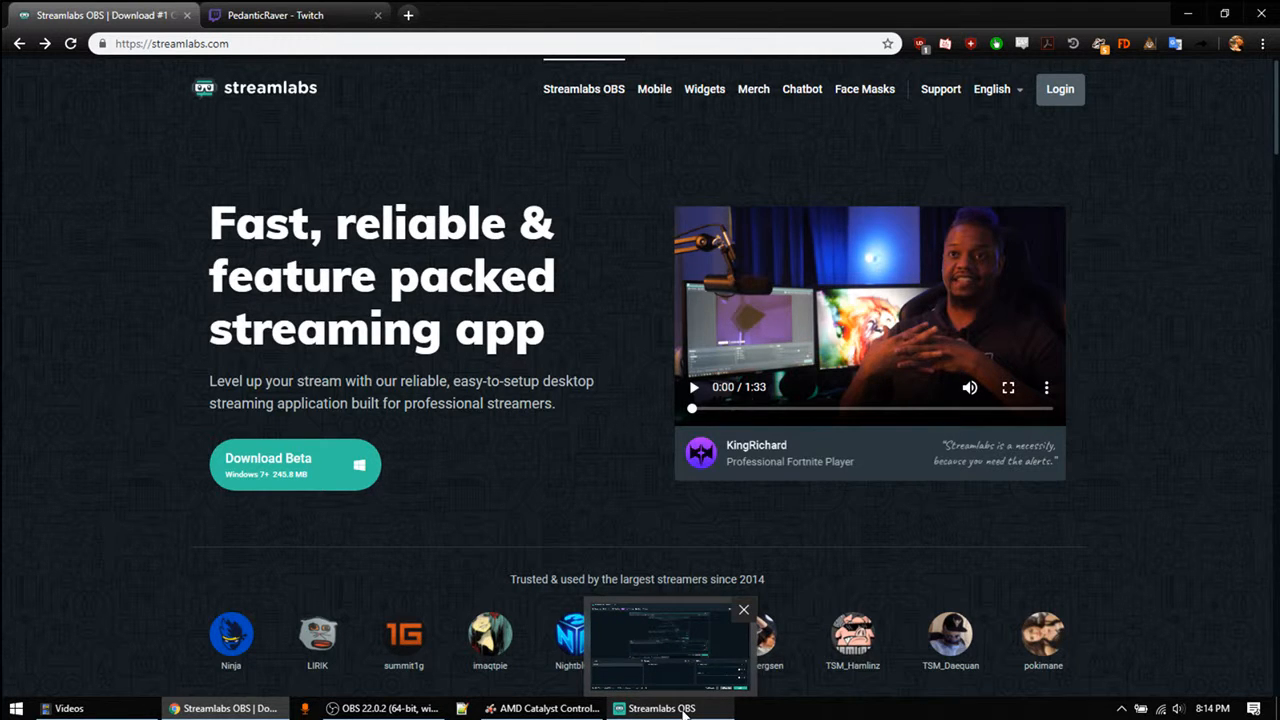
{"action": "left_click", "coordinate": [684, 712]}
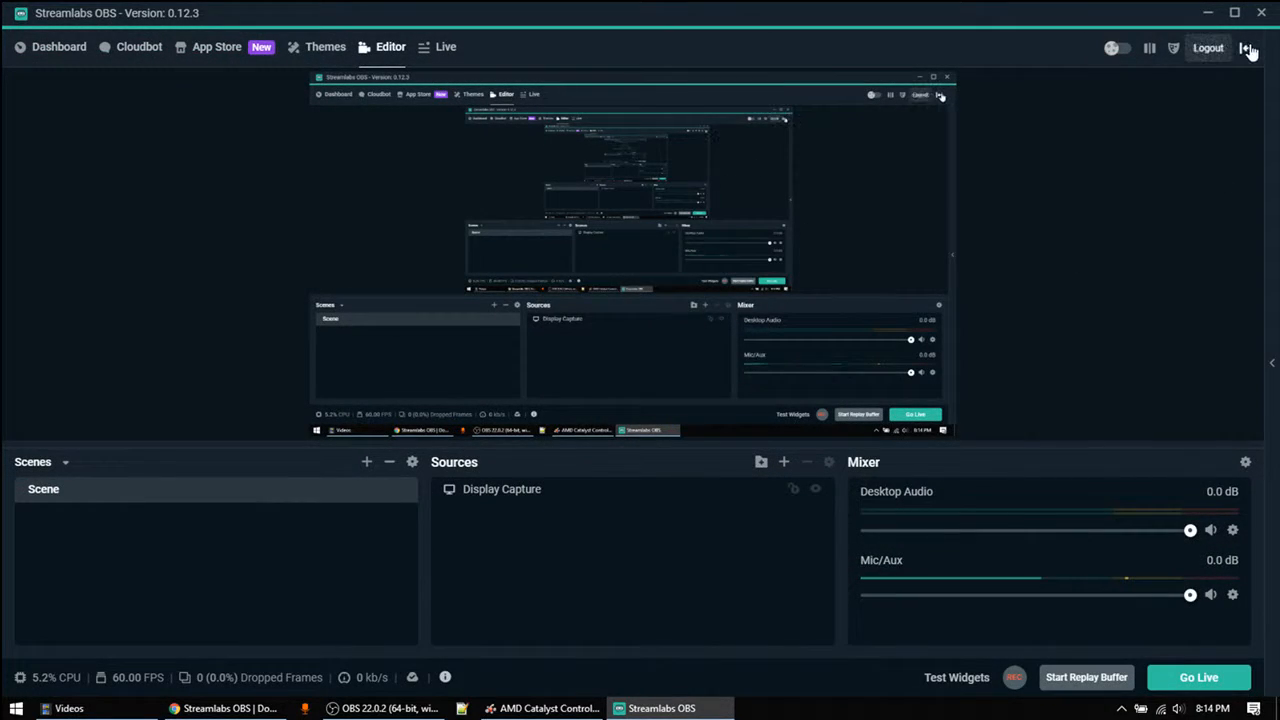
{"action": "left_click", "coordinate": [1208, 47]}
{"action": "left_click", "coordinate": [683, 355]}
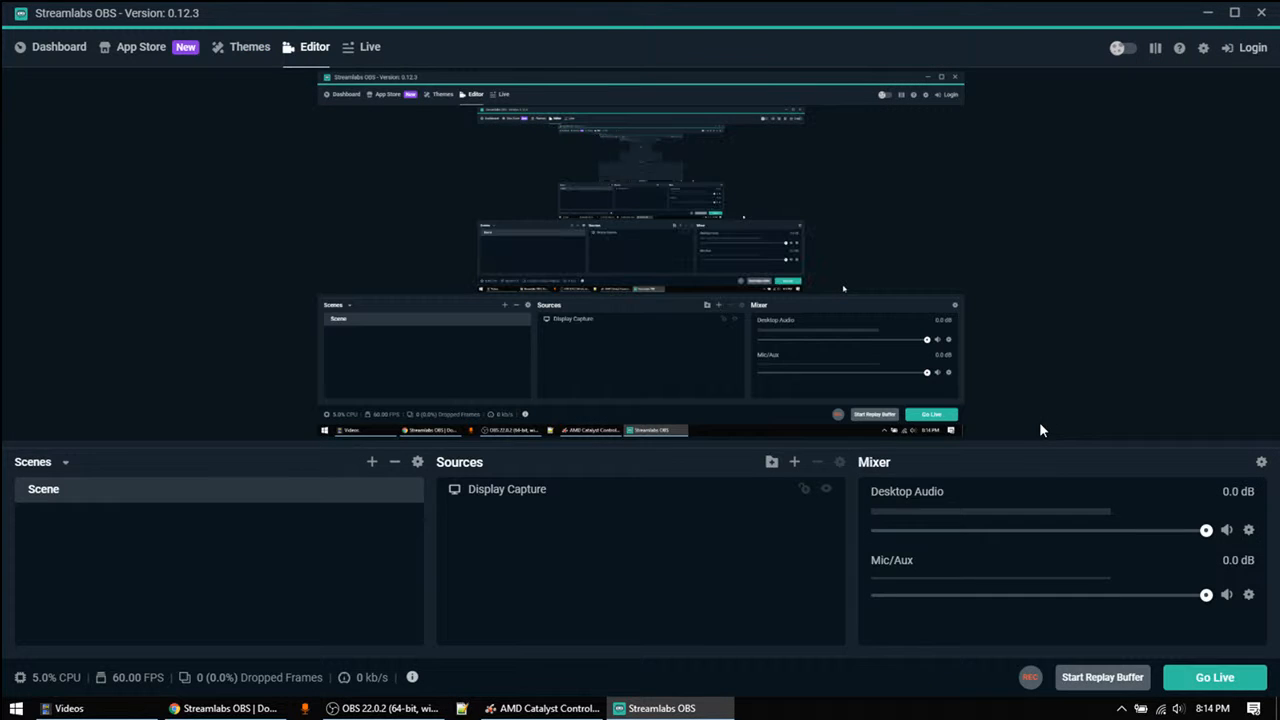
Log in through Twitch with the account's username and password, and authorize Streamlabs to access the channel.
{"action": "left_click", "coordinate": [1252, 47]}
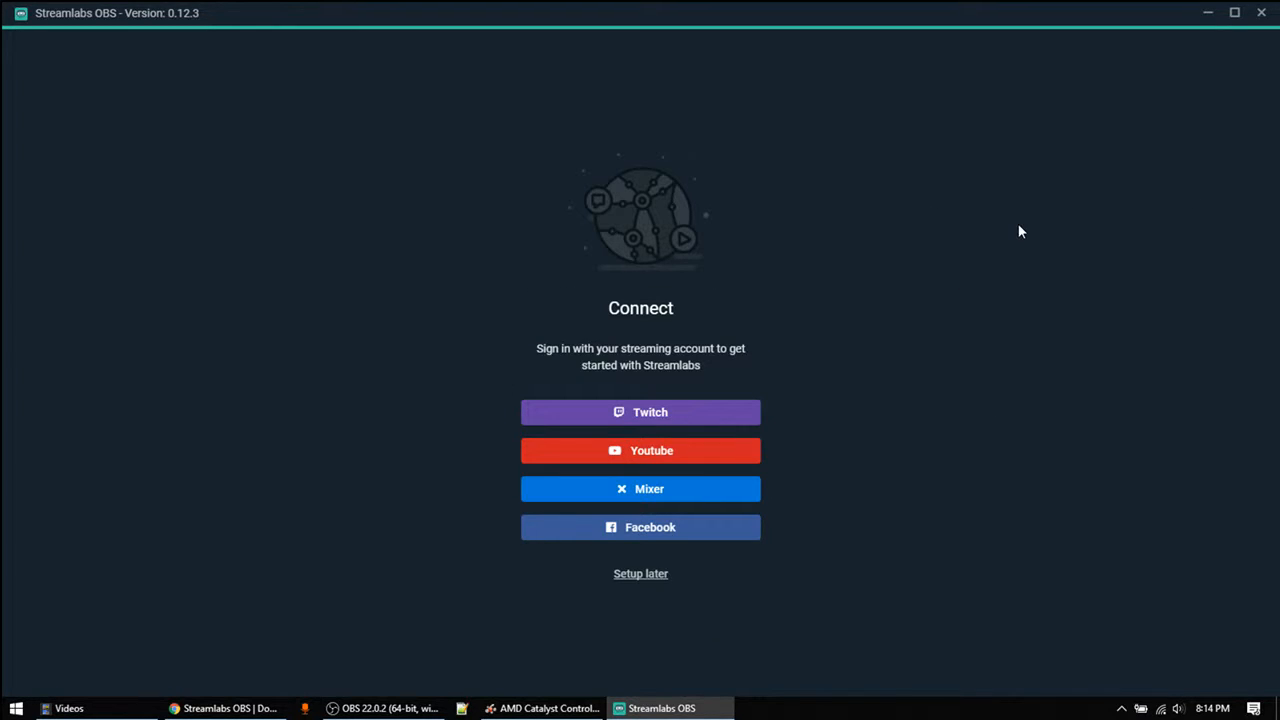
{"action": "left_click", "coordinate": [709, 417]}
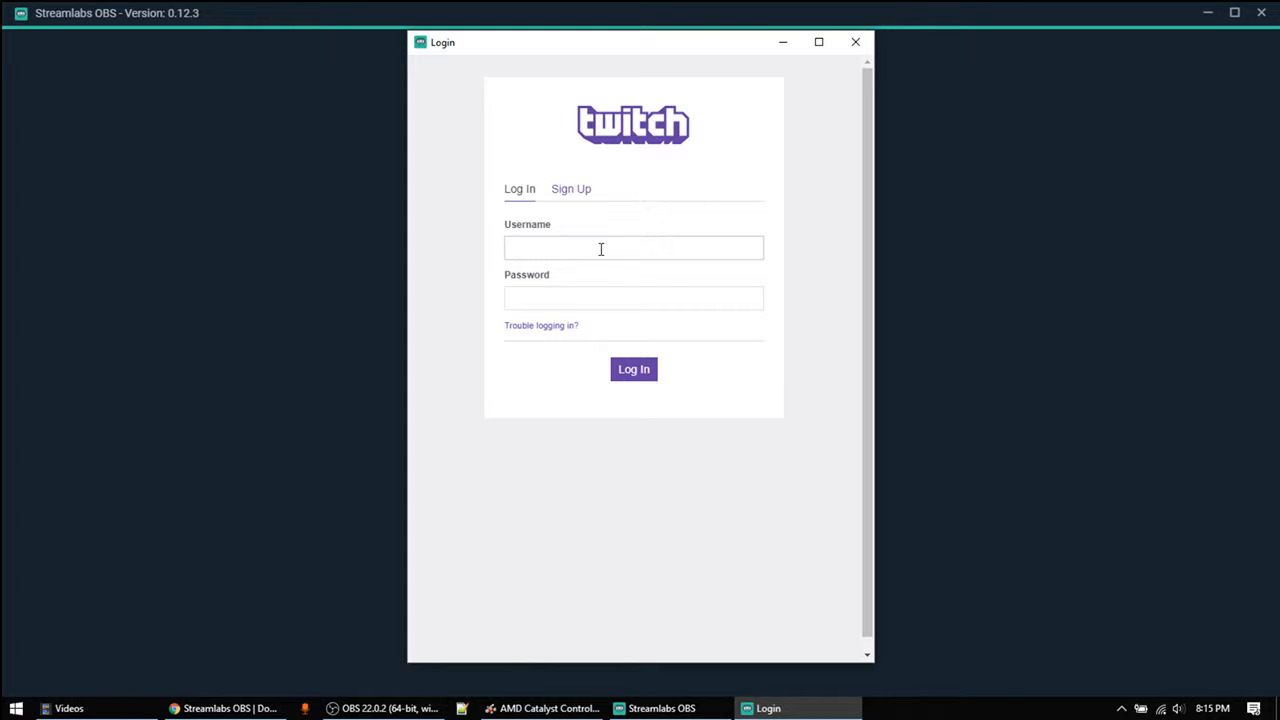
{"action": "type", "text": "vibethings••••••••"}
{"action": "key", "text": "Return"}
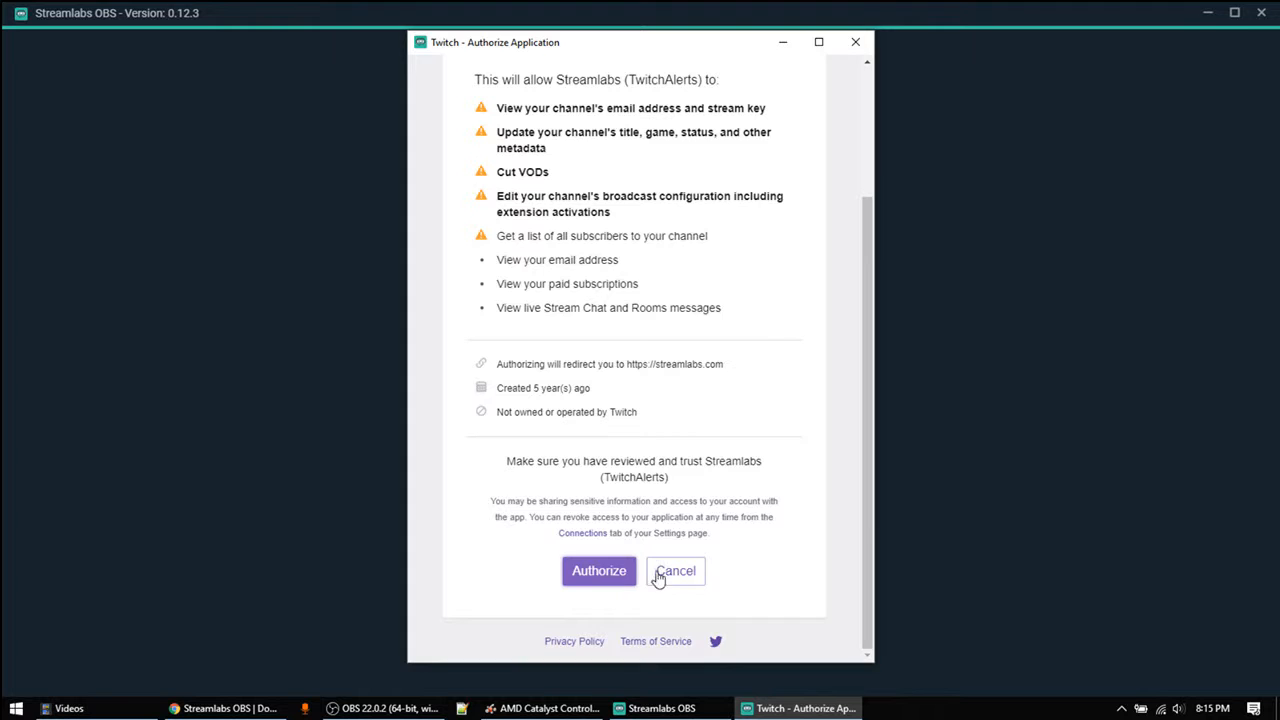
{"action": "left_click", "coordinate": [598, 574]}
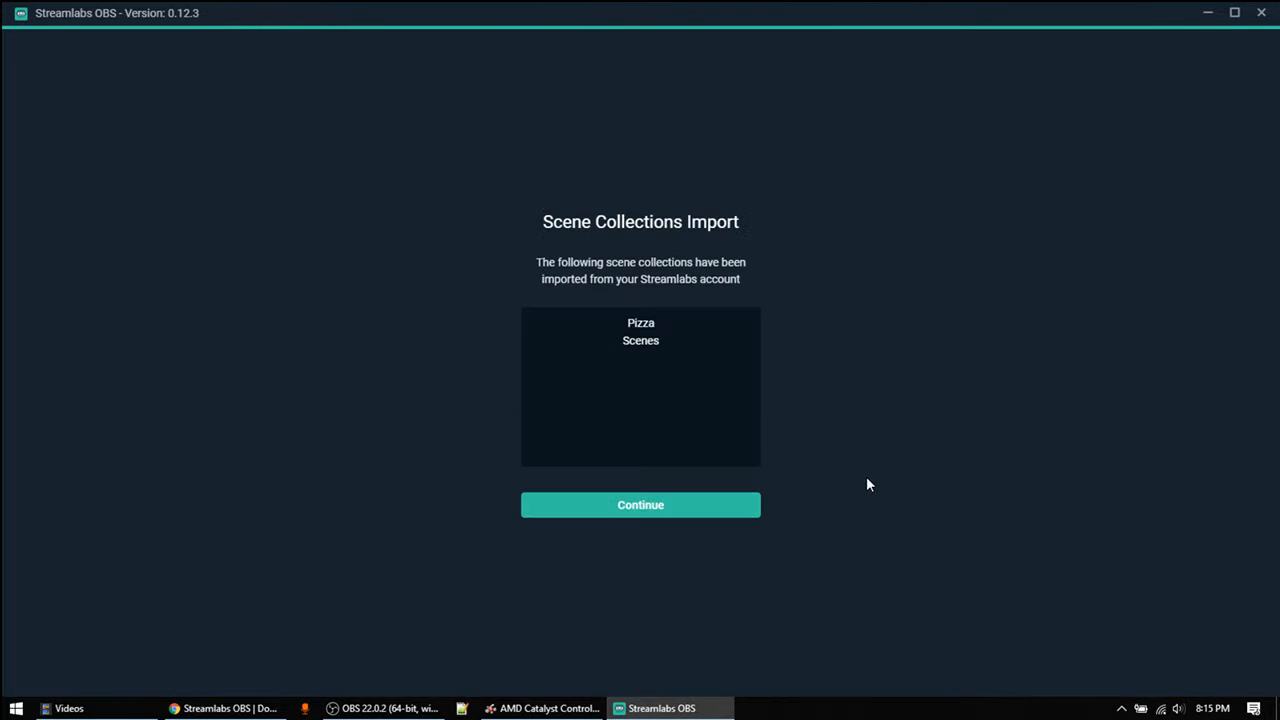
Continue past the scene collections import and switch the active scene collection to Scenes.
{"action": "left_click", "coordinate": [668, 510]}
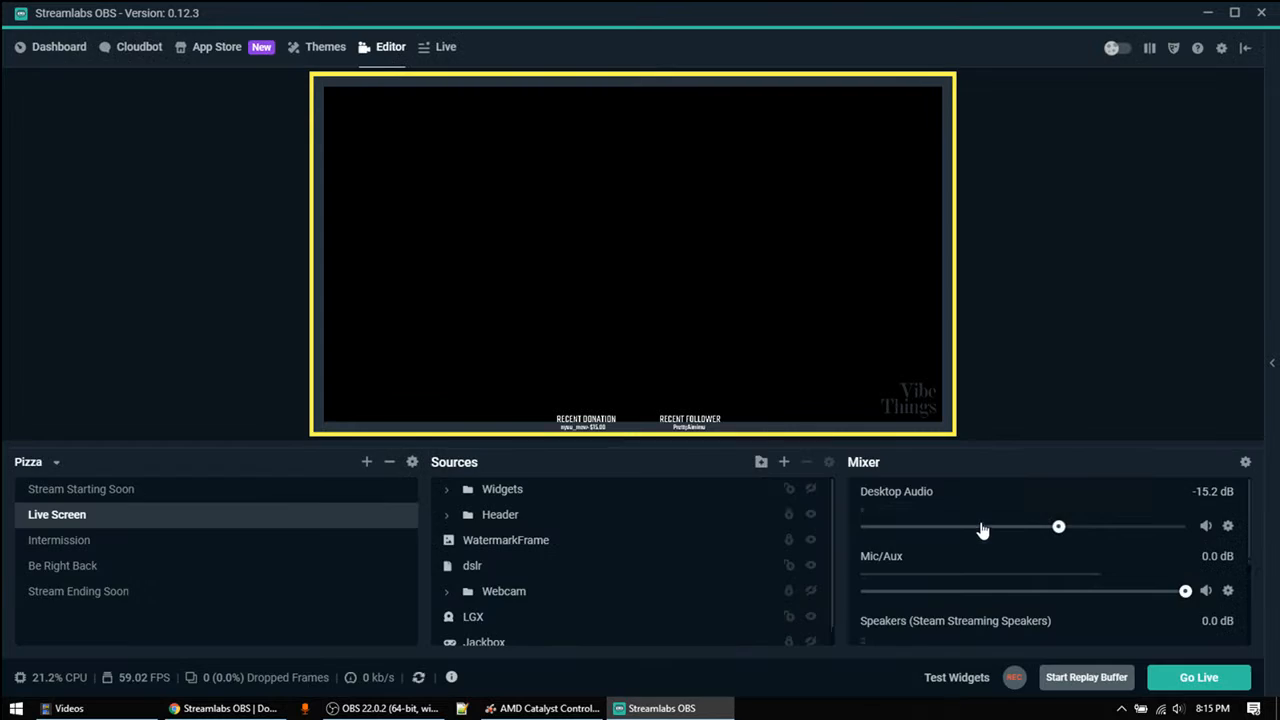
{"action": "left_click", "coordinate": [56, 462]}
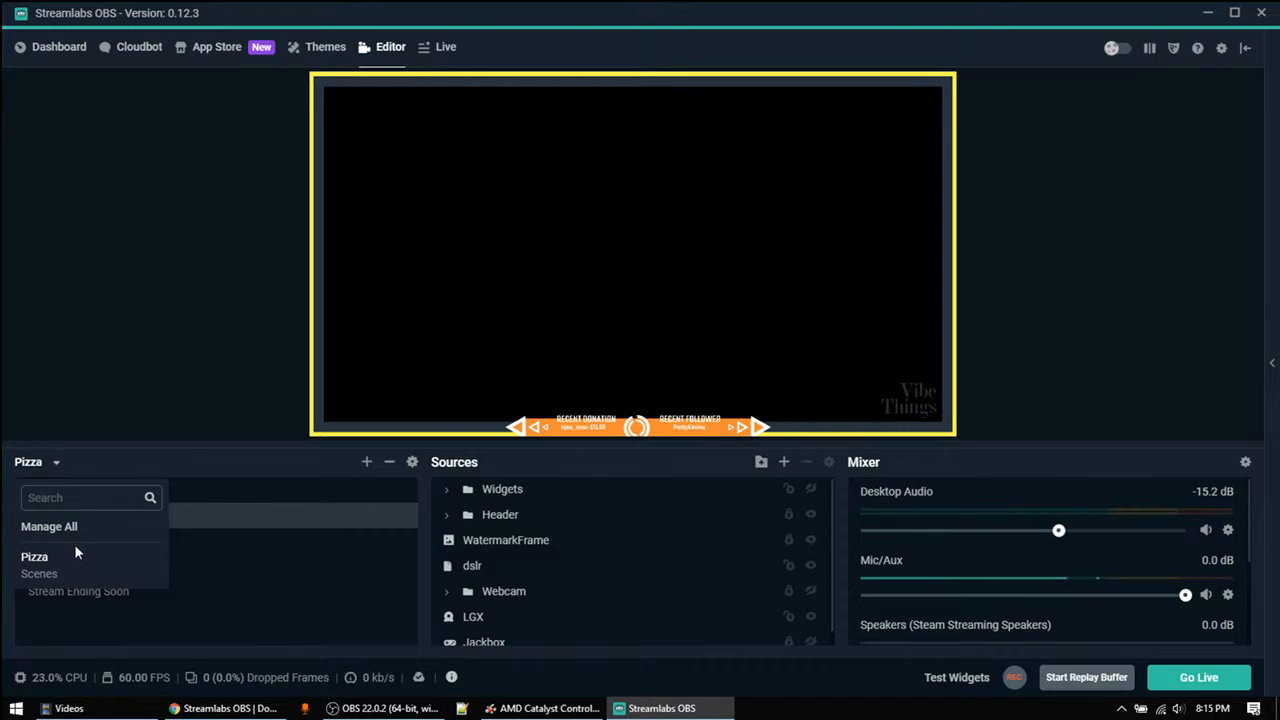
{"action": "left_click", "coordinate": [34, 576]}
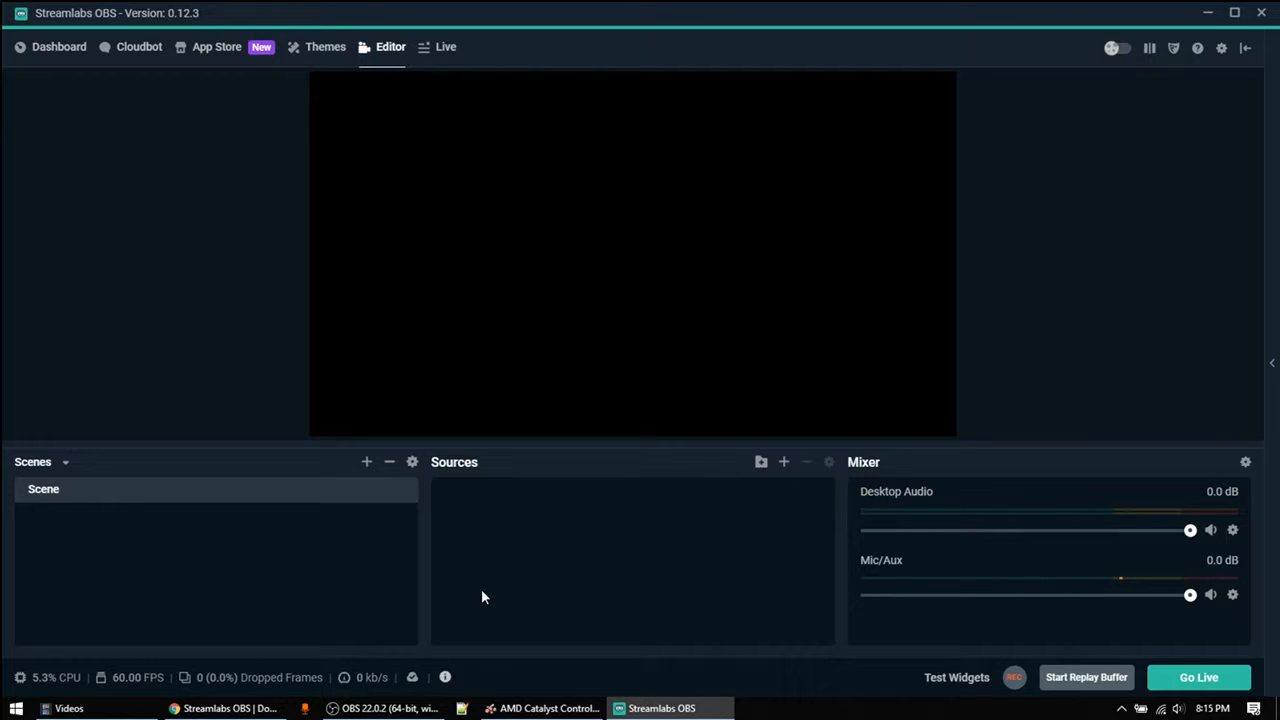
Open the Dashboard and compare the past broadcast growth statistics for December 2018 through March 2019, ending on January 2019.
{"action": "left_click", "coordinate": [47, 50]}
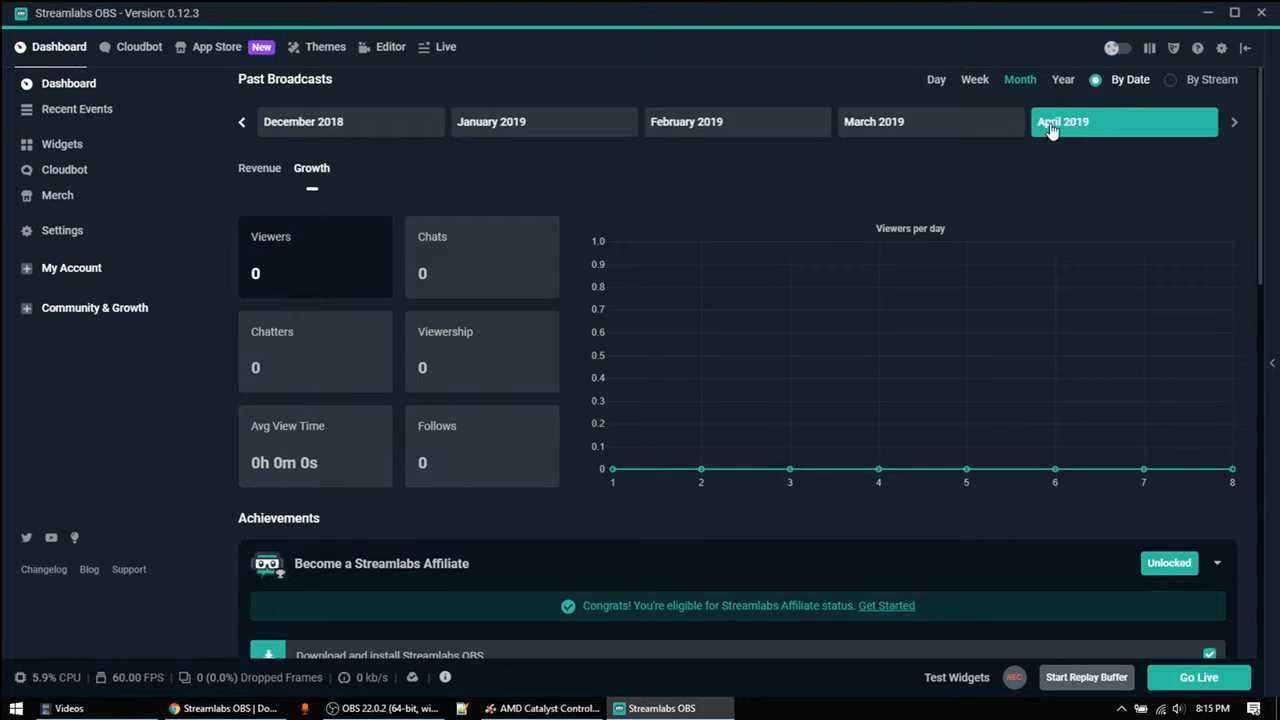
{"action": "left_click", "coordinate": [929, 124]}
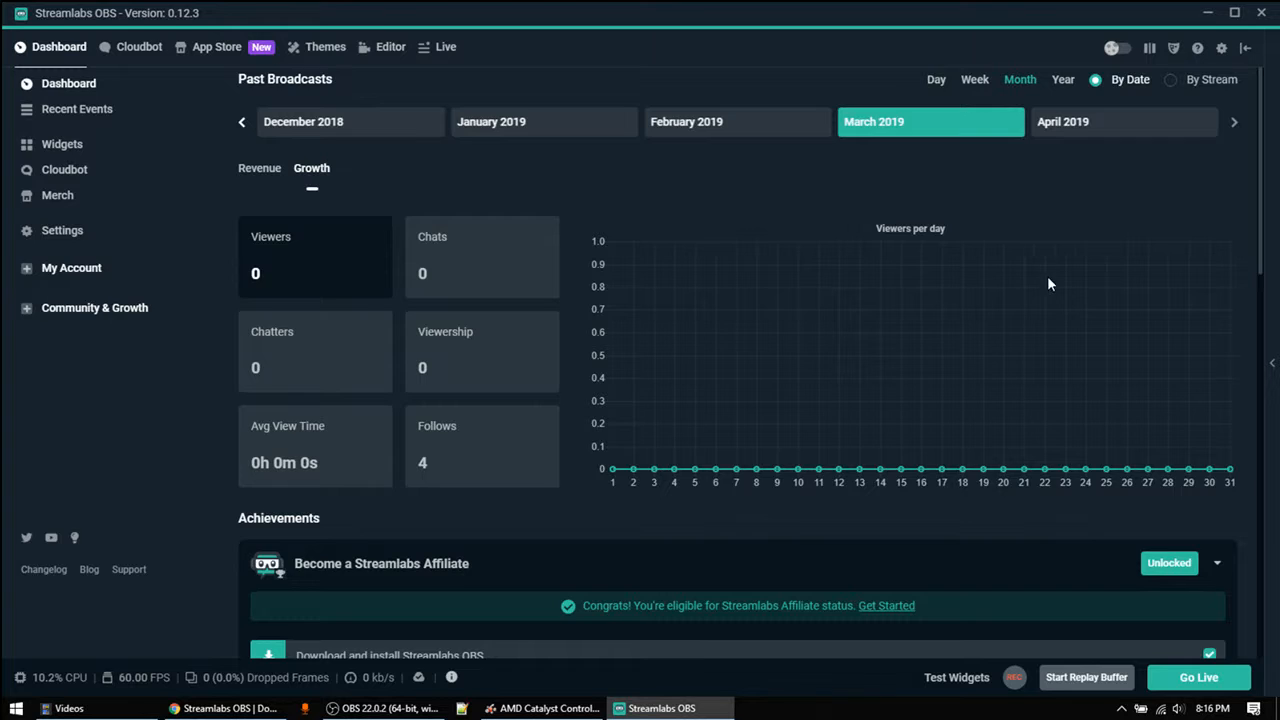
{"action": "scroll", "coordinate": [1049, 283], "scroll_direction": "down", "scroll_amount": 3}
{"action": "scroll", "coordinate": [1051, 289], "scroll_direction": "up", "scroll_amount": 3}
{"action": "left_click", "coordinate": [790, 128]}
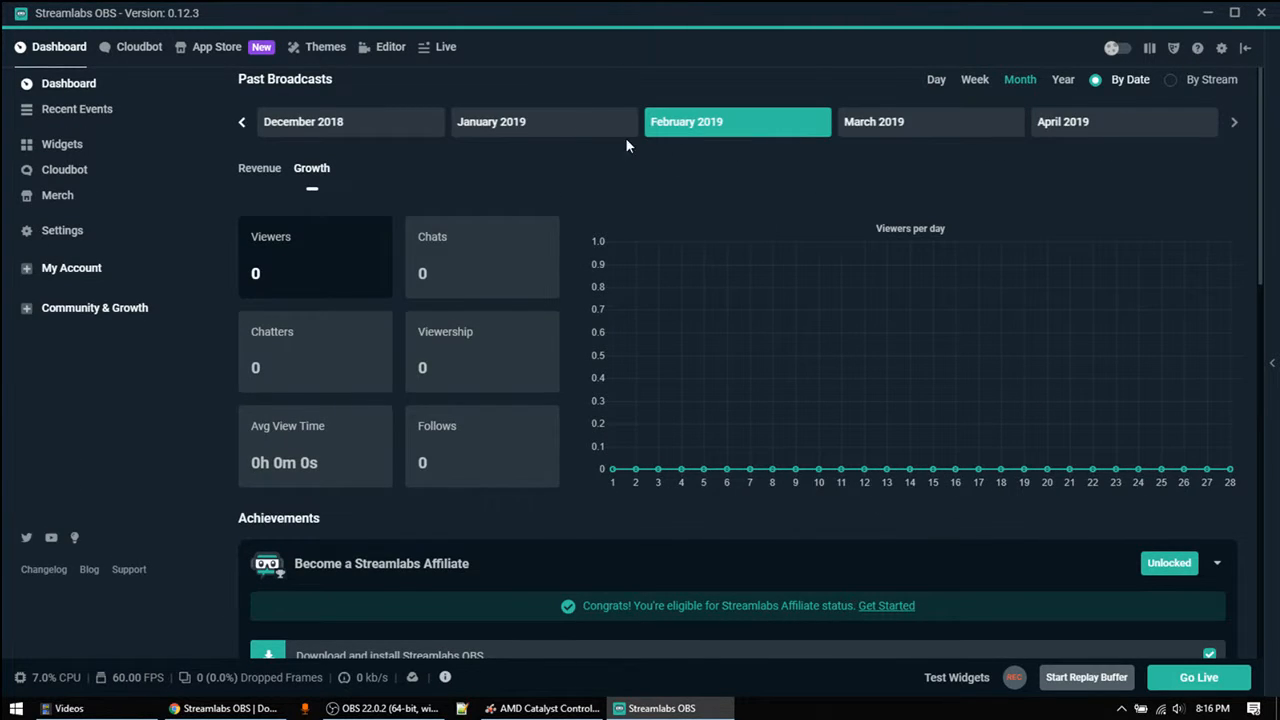
{"action": "left_click", "coordinate": [567, 130]}
{"action": "left_click", "coordinate": [420, 124]}
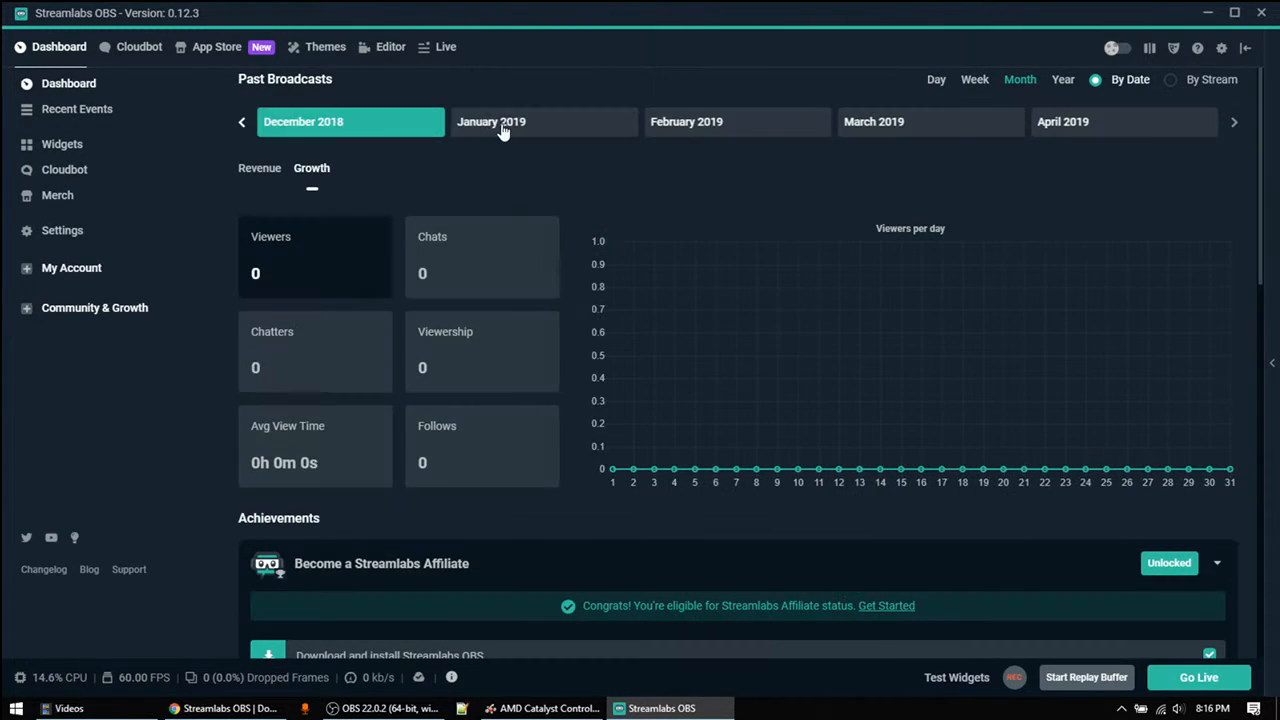
{"action": "left_click", "coordinate": [505, 129]}
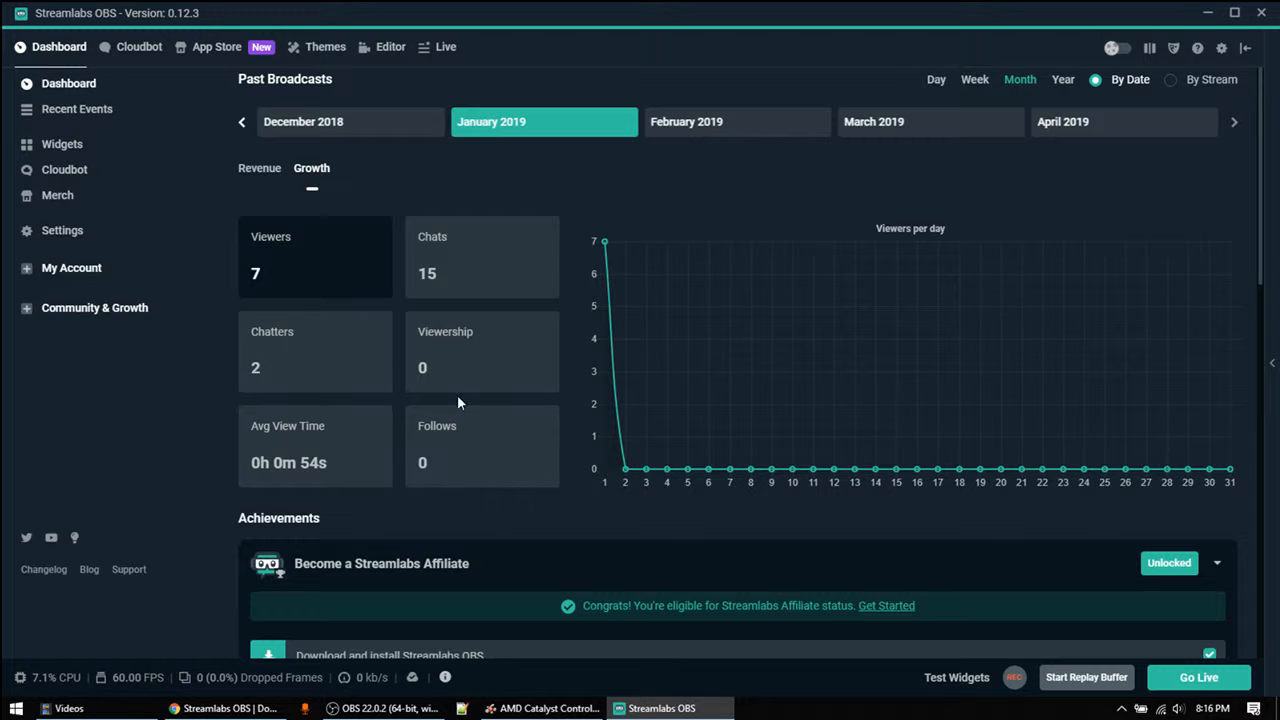
Review the January viewer chart and the Achievements section, including the Streamlabs Affiliate requirements.
{"action": "scroll", "coordinate": [859, 312], "scroll_direction": "down", "scroll_amount": 5}
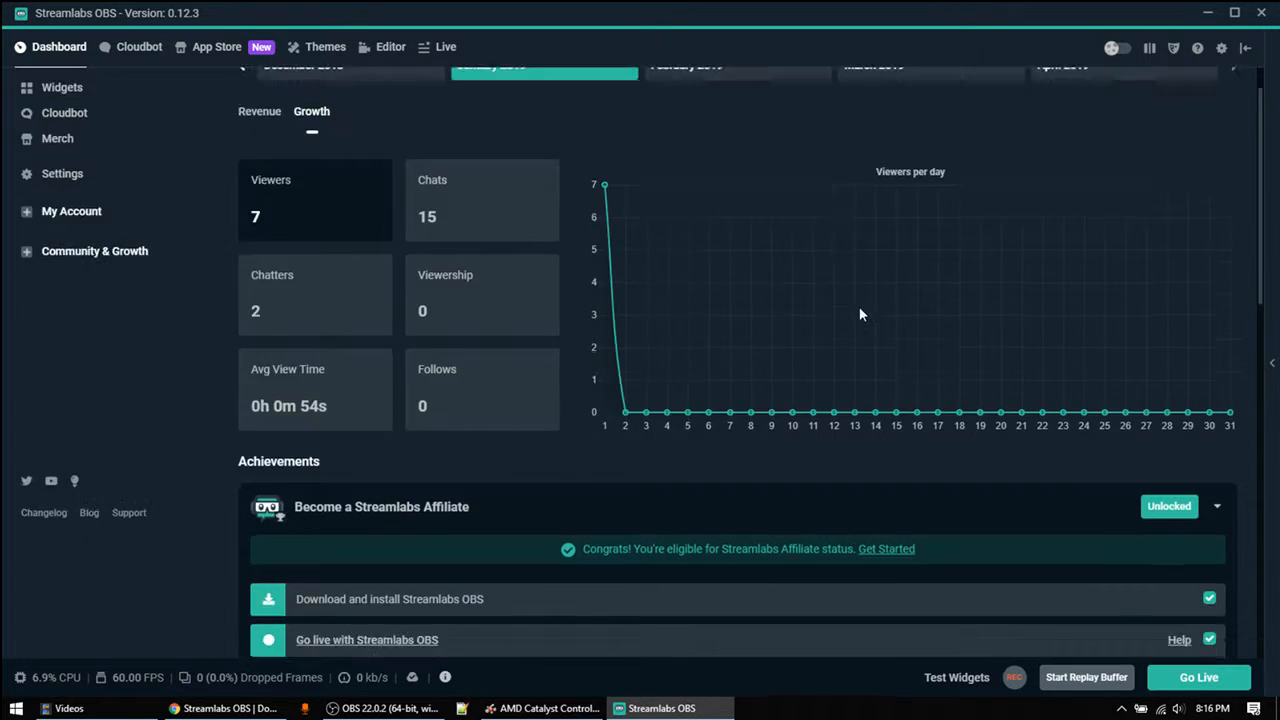
{"action": "scroll", "coordinate": [858, 330], "scroll_direction": "up", "scroll_amount": 2}
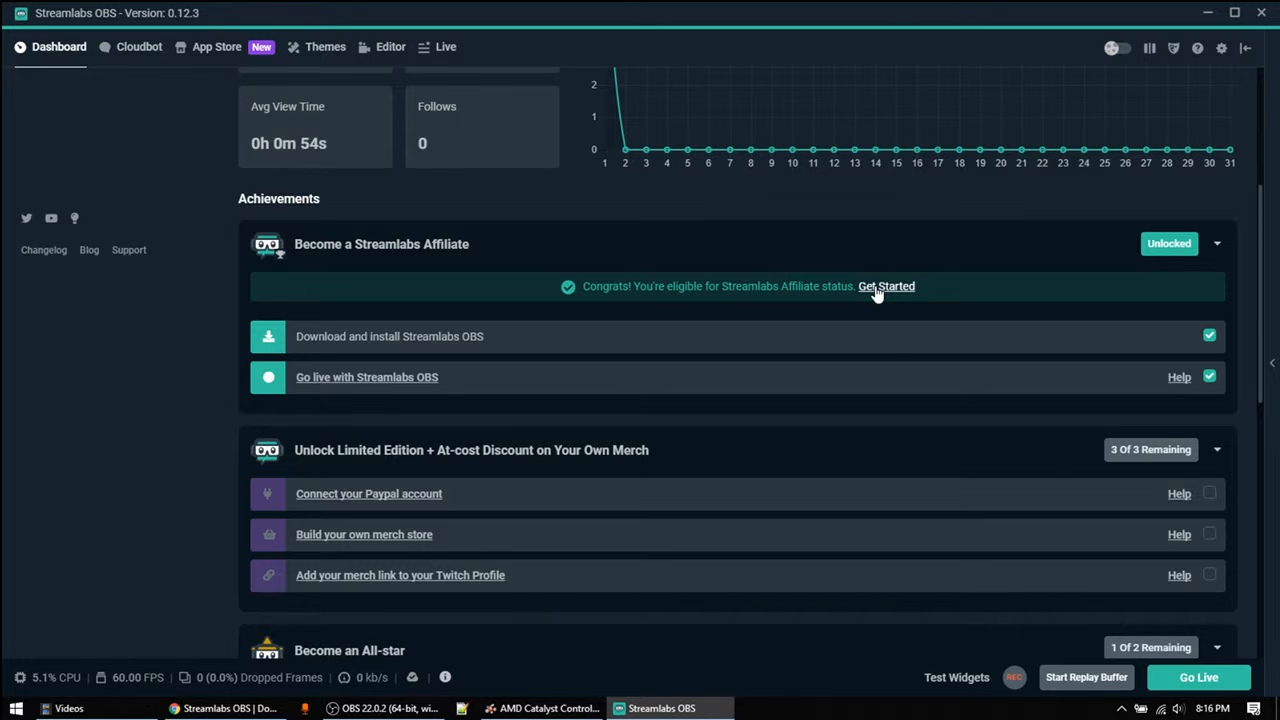
{"action": "scroll", "coordinate": [885, 361], "scroll_direction": "up", "scroll_amount": 3}
{"action": "scroll", "coordinate": [885, 361], "scroll_direction": "down", "scroll_amount": 2}
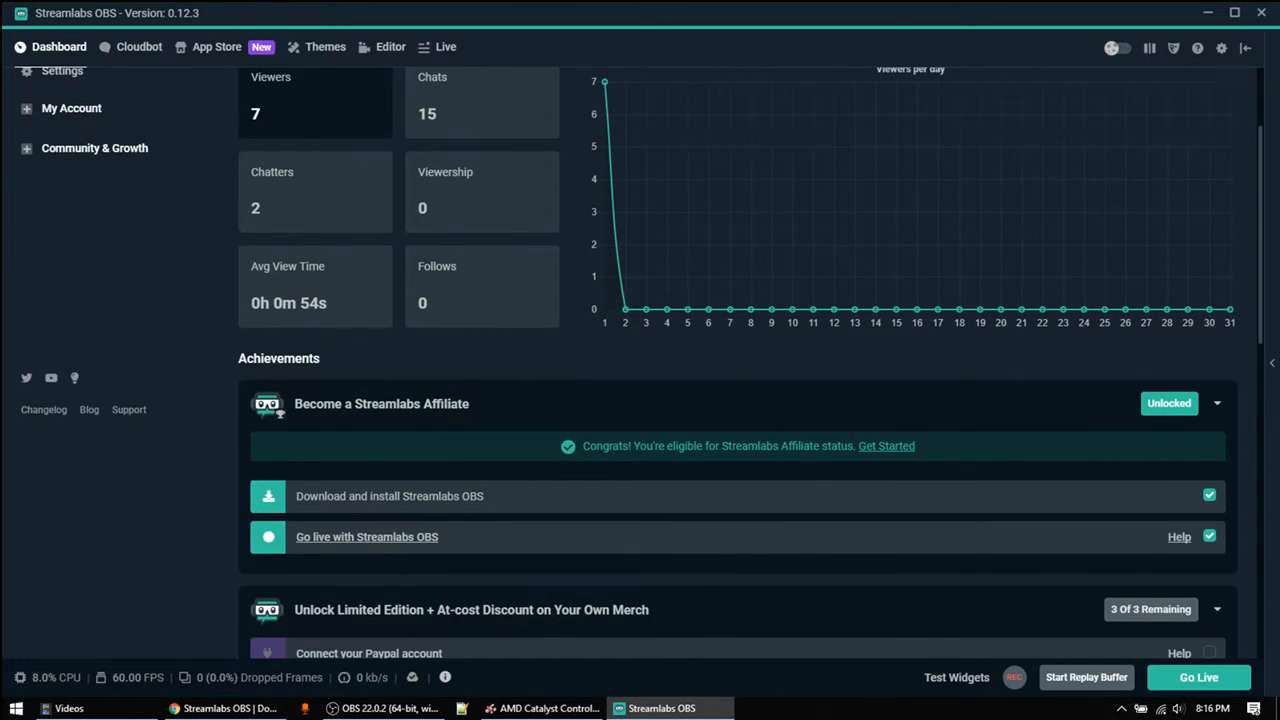
{"action": "scroll", "coordinate": [920, 425], "scroll_direction": "up", "scroll_amount": 2}
{"action": "scroll", "coordinate": [917, 425], "scroll_direction": "down", "scroll_amount": 4}
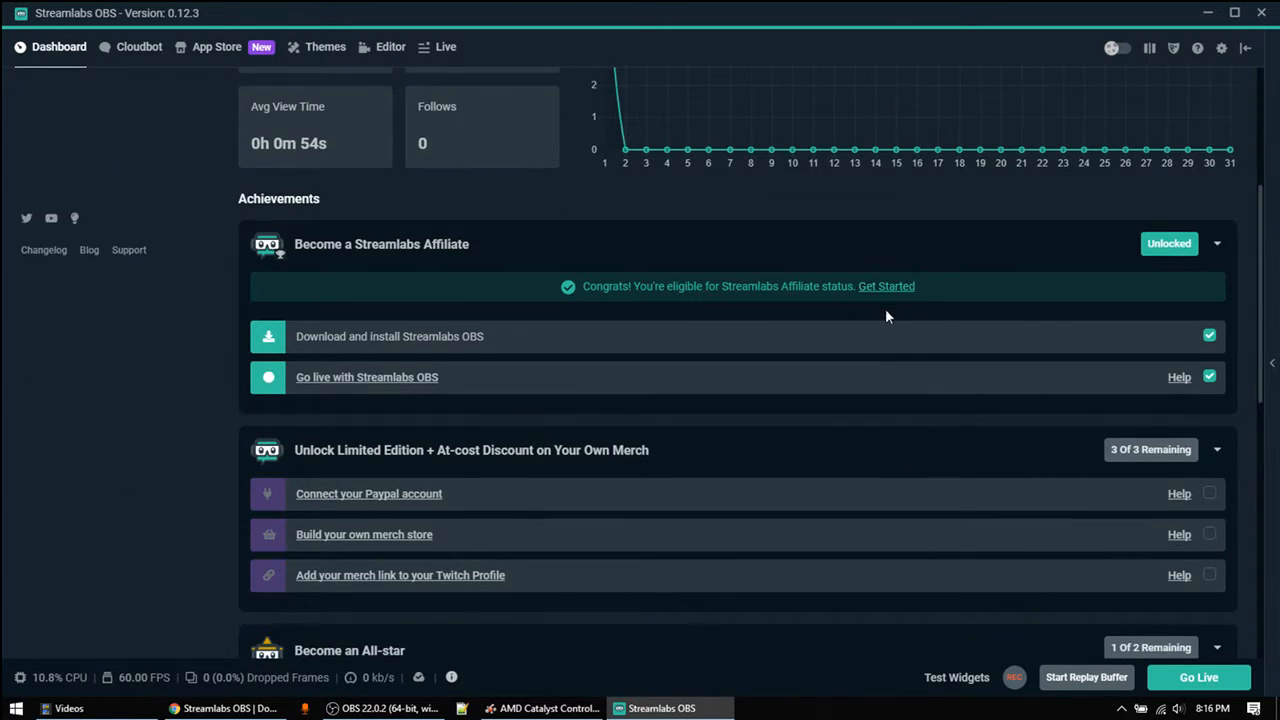
{"action": "scroll", "coordinate": [911, 376], "scroll_direction": "up", "scroll_amount": 4}
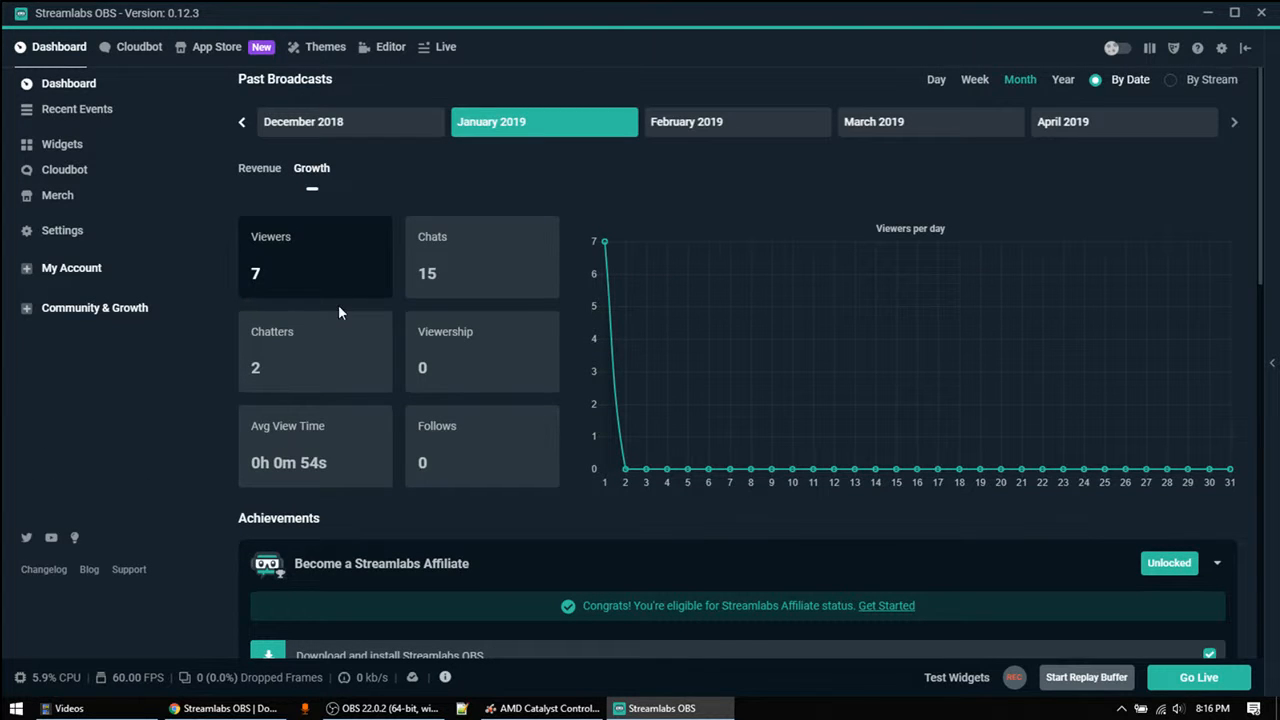
Open the dashboard's donation settings and highlight the tip page URL.
{"action": "left_click", "coordinate": [62, 231]}
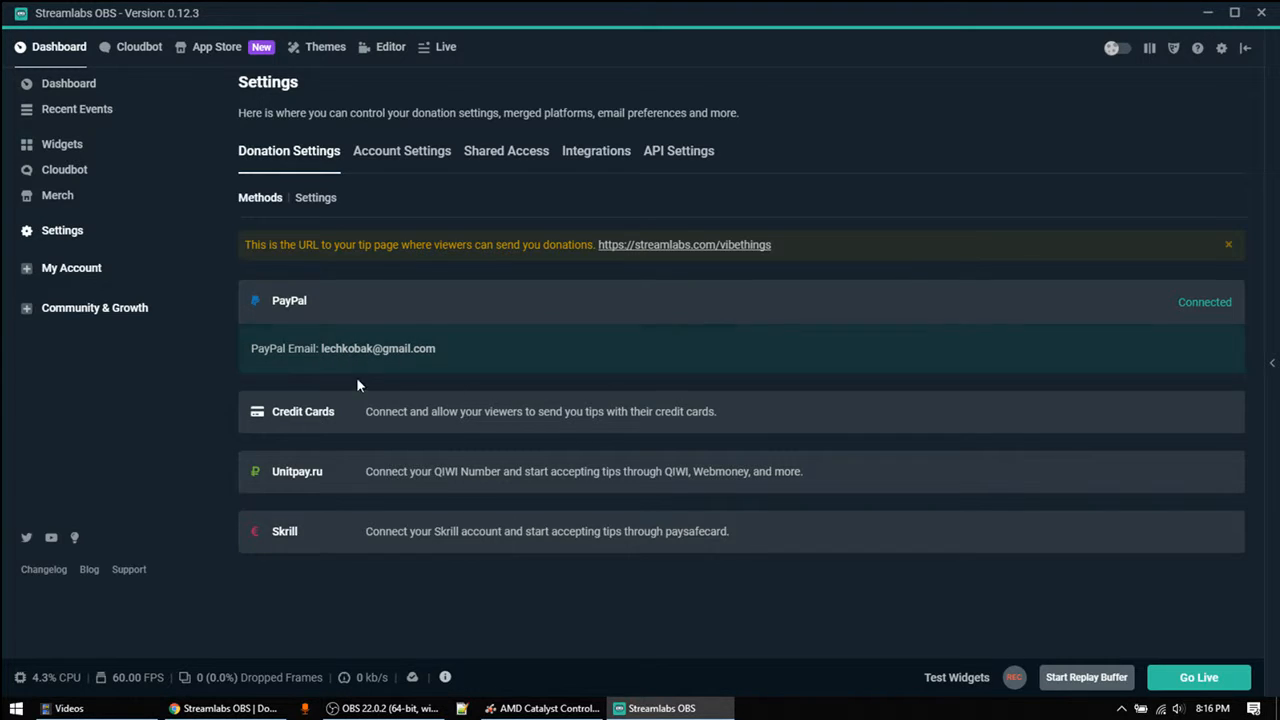
{"action": "left_click_drag", "start_coordinate": [774, 244], "coordinate": [599, 252]}
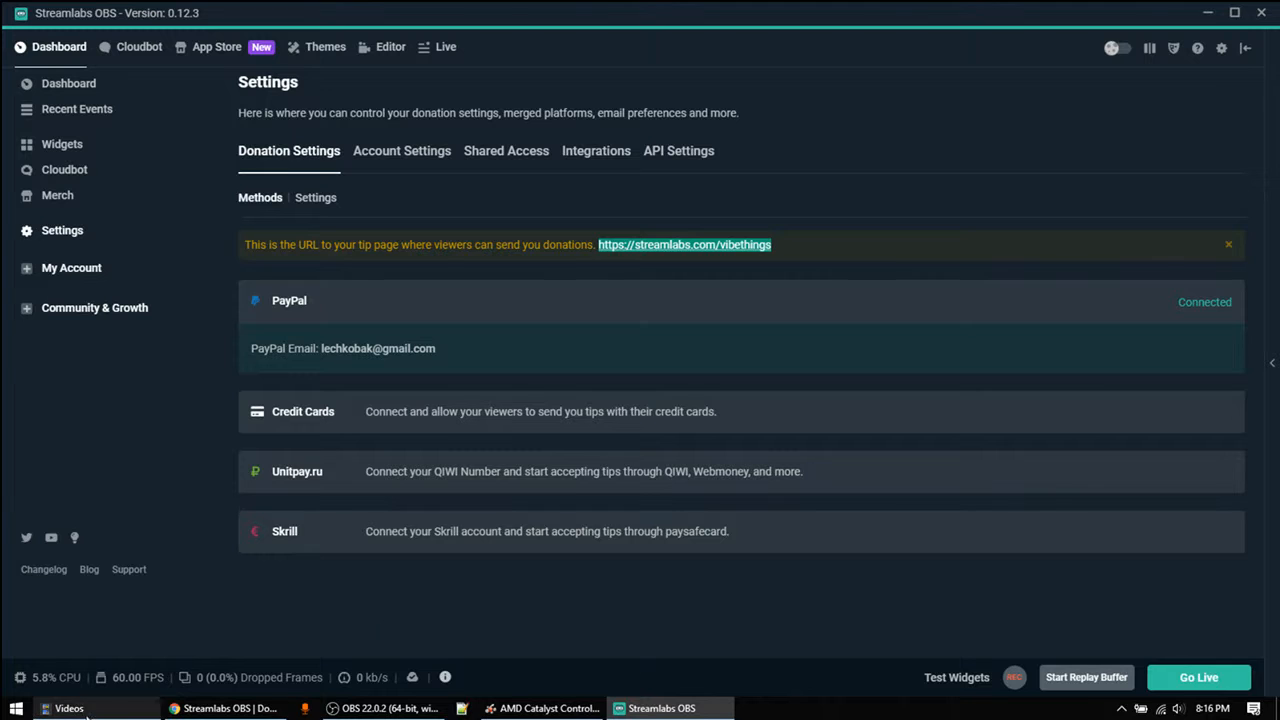
Switch to the Twitch channel page in Chrome and find the tip panel below the video.
{"action": "left_click", "coordinate": [225, 708]}
{"action": "left_click", "coordinate": [355, 27]}
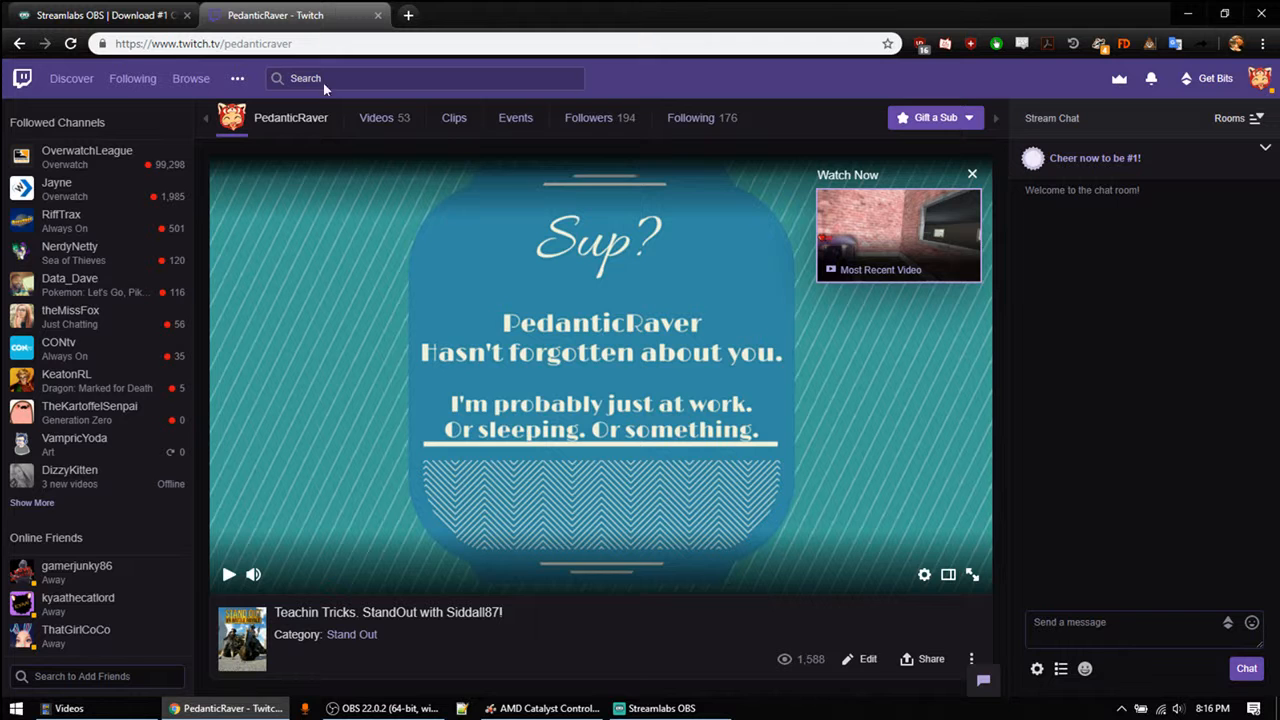
{"action": "scroll", "coordinate": [716, 266], "scroll_direction": "down", "scroll_amount": 3}
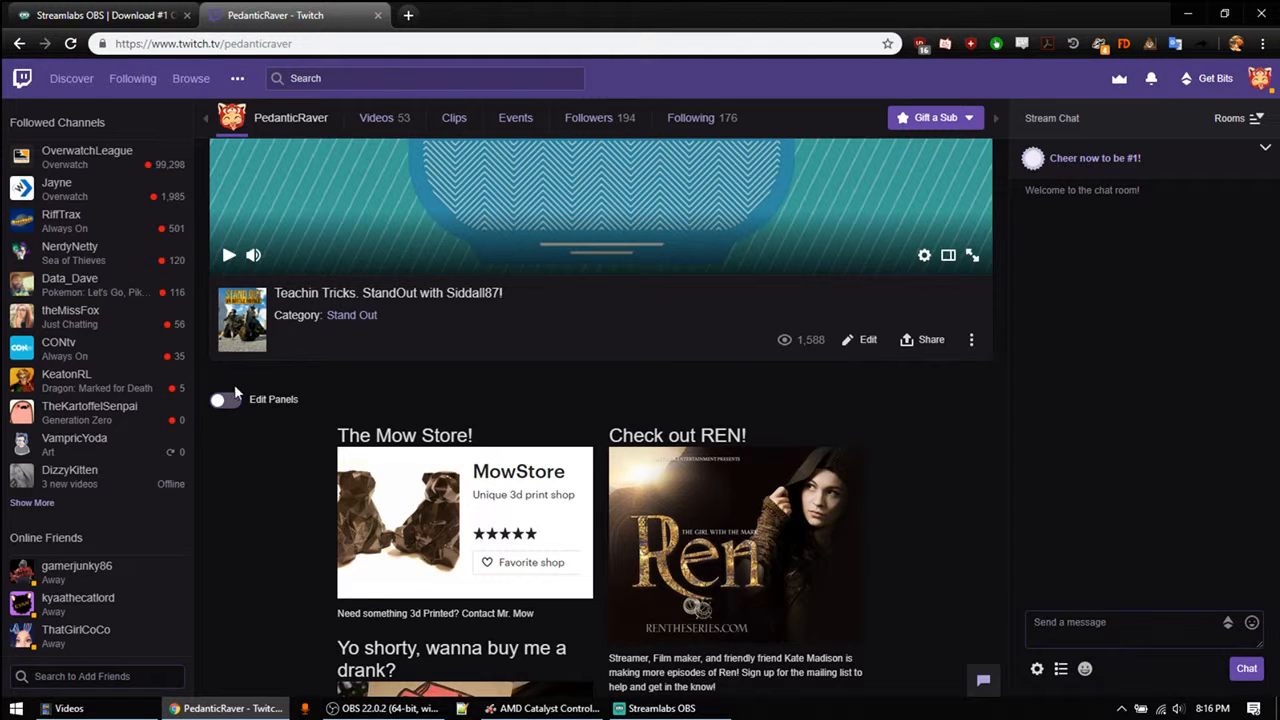
{"action": "scroll", "coordinate": [703, 338], "scroll_direction": "down", "scroll_amount": 2}
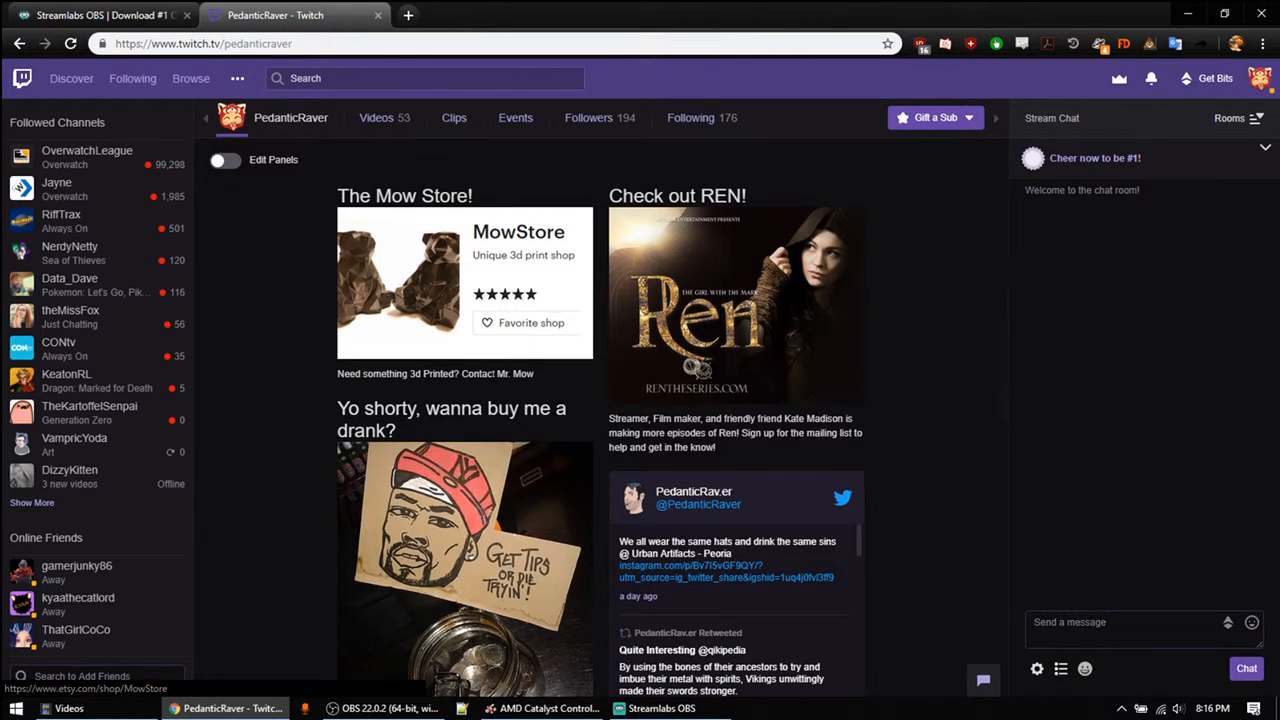
{"action": "scroll", "coordinate": [737, 333], "scroll_direction": "down", "scroll_amount": 2}
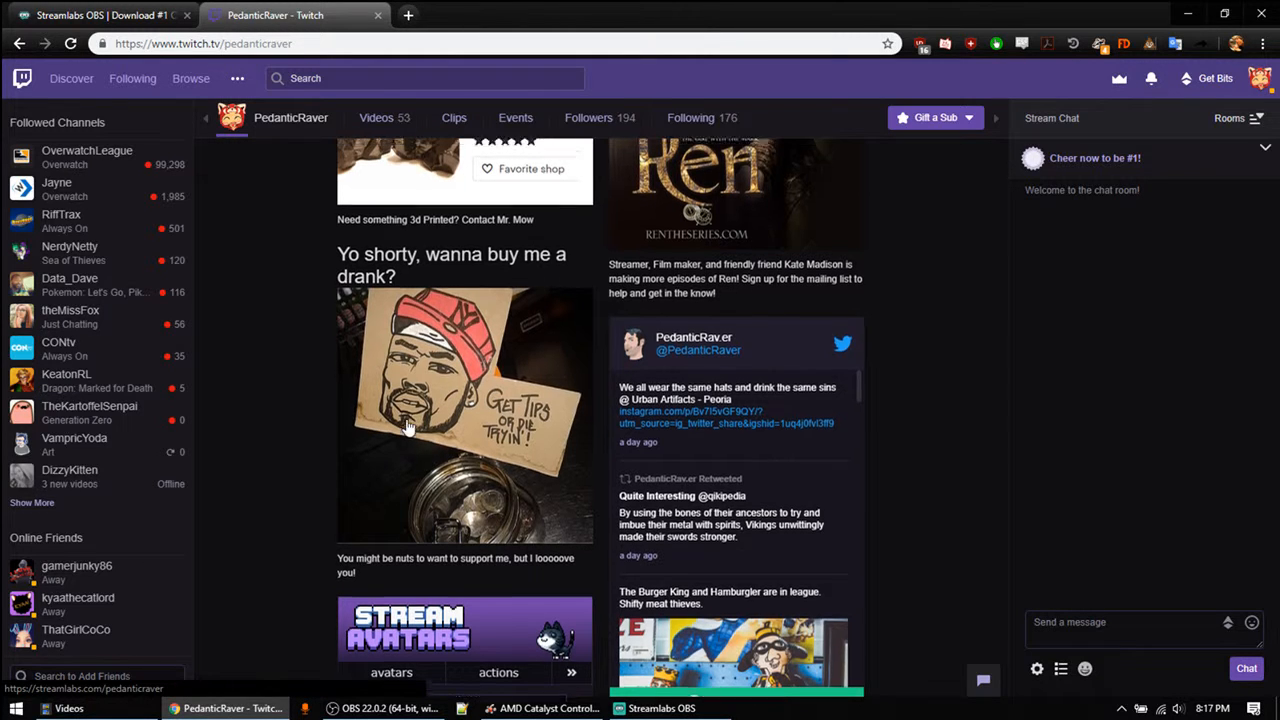
{"action": "scroll", "coordinate": [407, 433], "scroll_direction": "up", "scroll_amount": 1}
Open the tip panel's linked donation page in a new tab, examine its donation form, and close the tab.
{"action": "middle_click", "coordinate": [409, 428]}
{"action": "key", "text": "ctrl+Tab"}
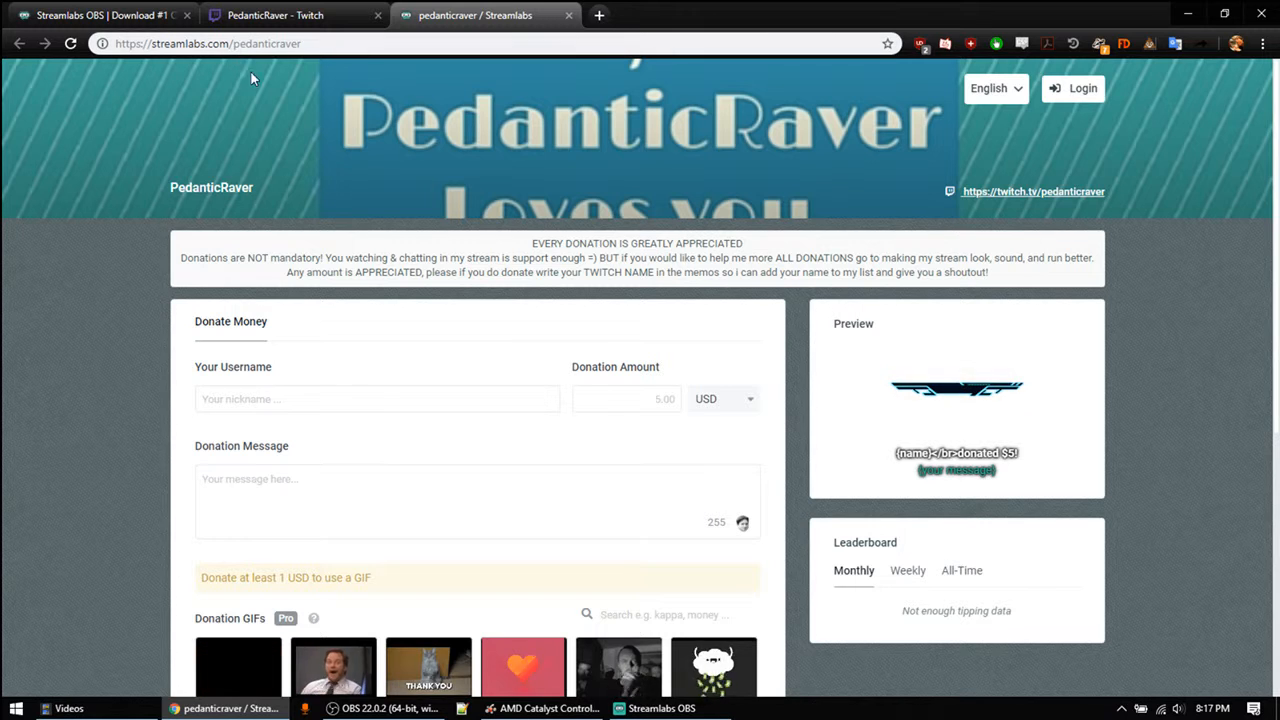
{"action": "scroll", "coordinate": [303, 357], "scroll_direction": "down", "scroll_amount": 1}
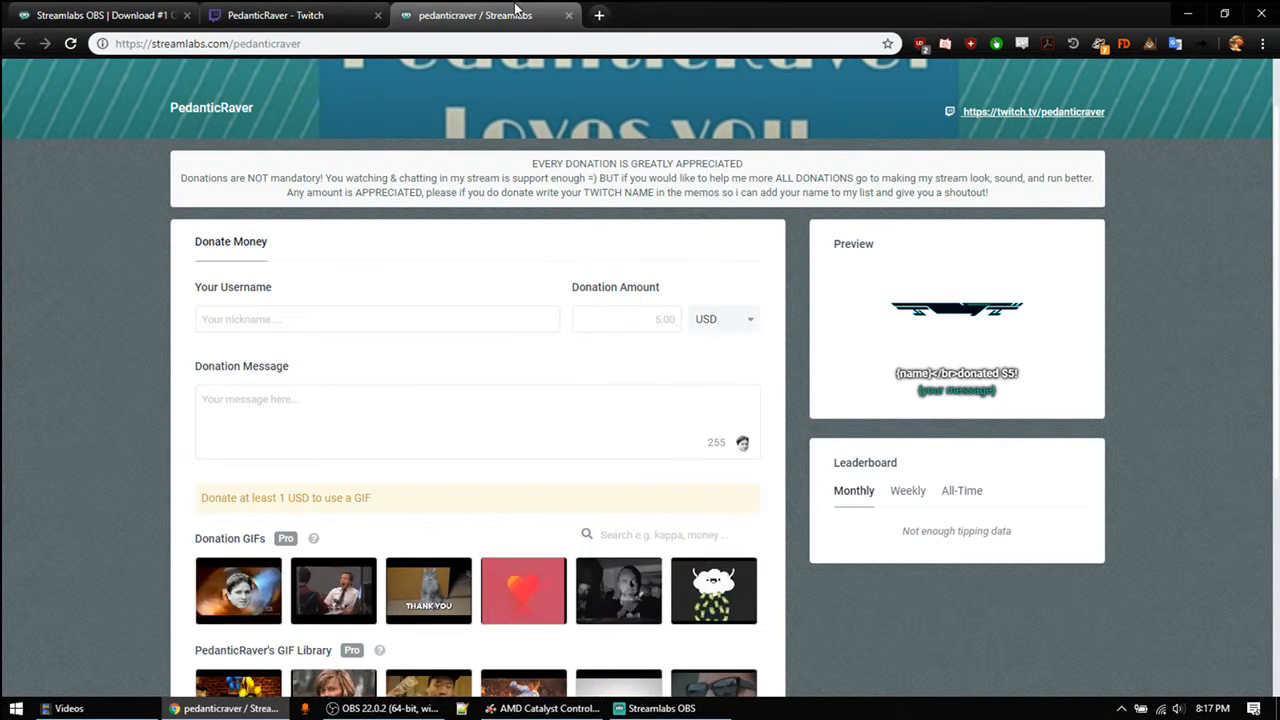
{"action": "key", "text": "ctrl+w"}
Enable Edit Panels on the Twitch channel and examine the add-panel options and the tip panel's image link.
{"action": "scroll", "coordinate": [590, 317], "scroll_direction": "down", "scroll_amount": 5}
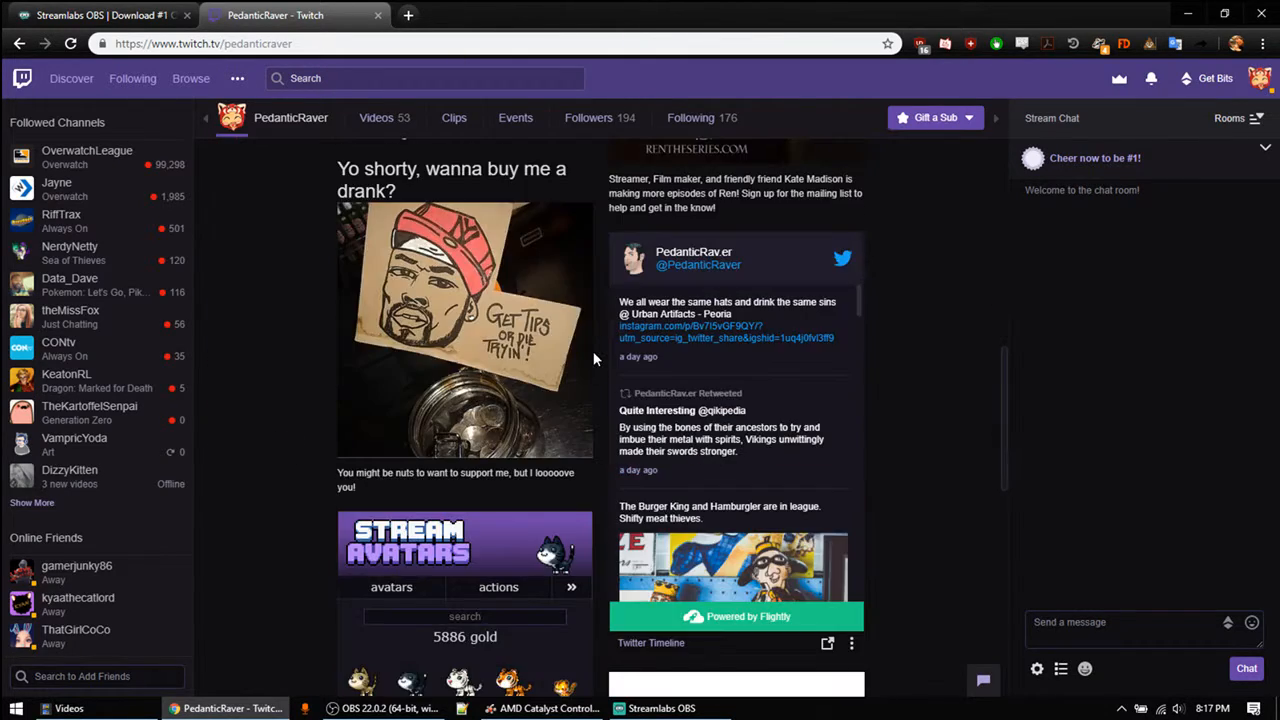
{"action": "scroll", "coordinate": [538, 414], "scroll_direction": "up", "scroll_amount": 3}
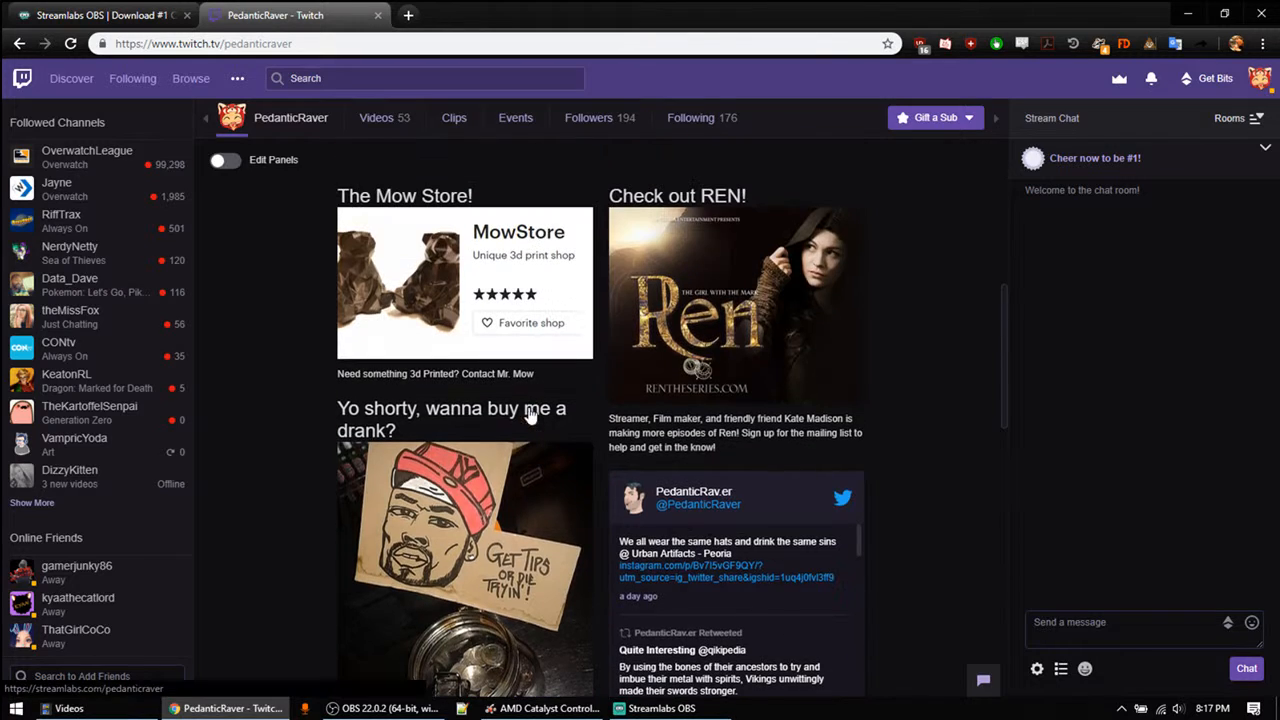
{"action": "left_click", "coordinate": [225, 160]}
{"action": "scroll", "coordinate": [828, 432], "scroll_direction": "down", "scroll_amount": 10}
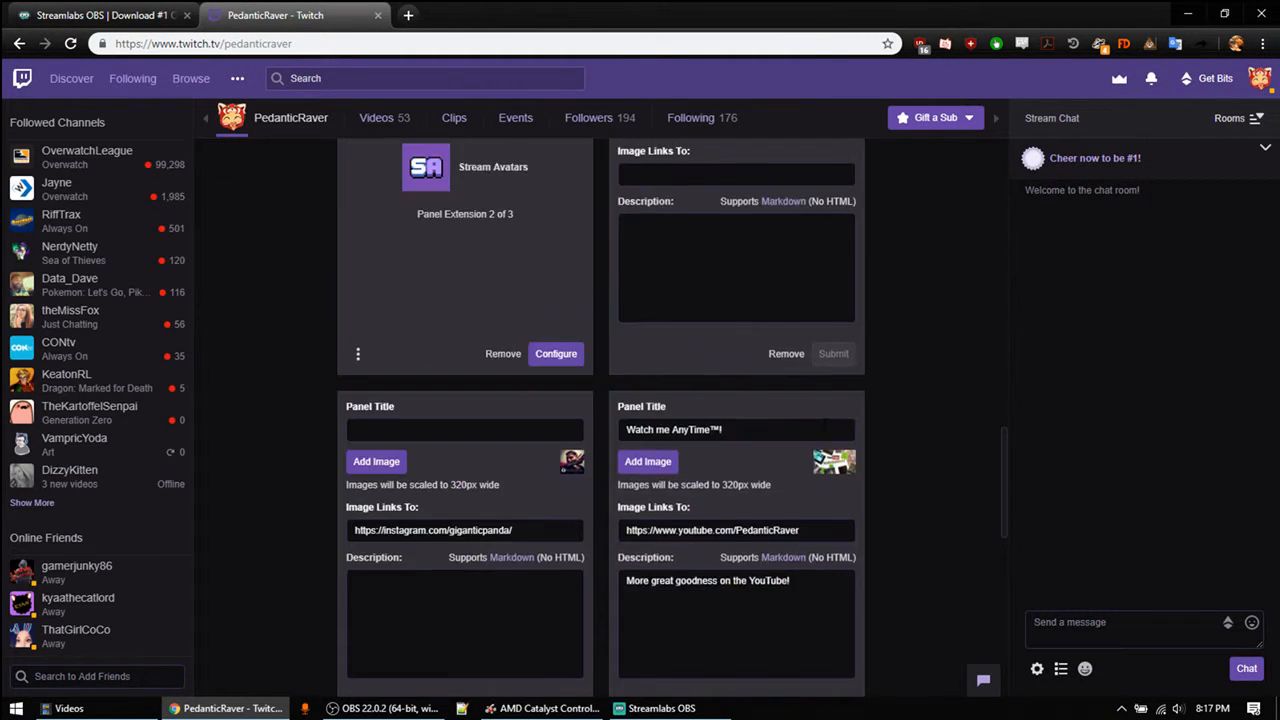
{"action": "left_click", "coordinate": [614, 443]}
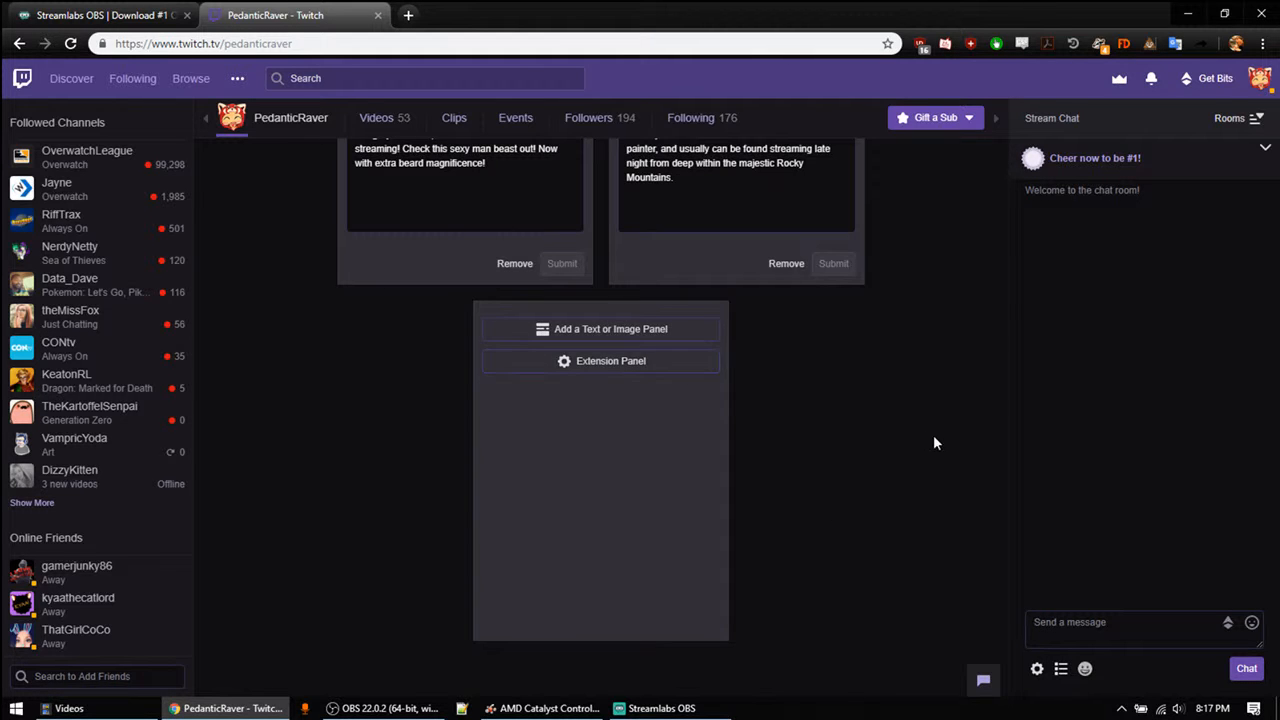
{"action": "scroll", "coordinate": [799, 417], "scroll_direction": "up", "scroll_amount": 8}
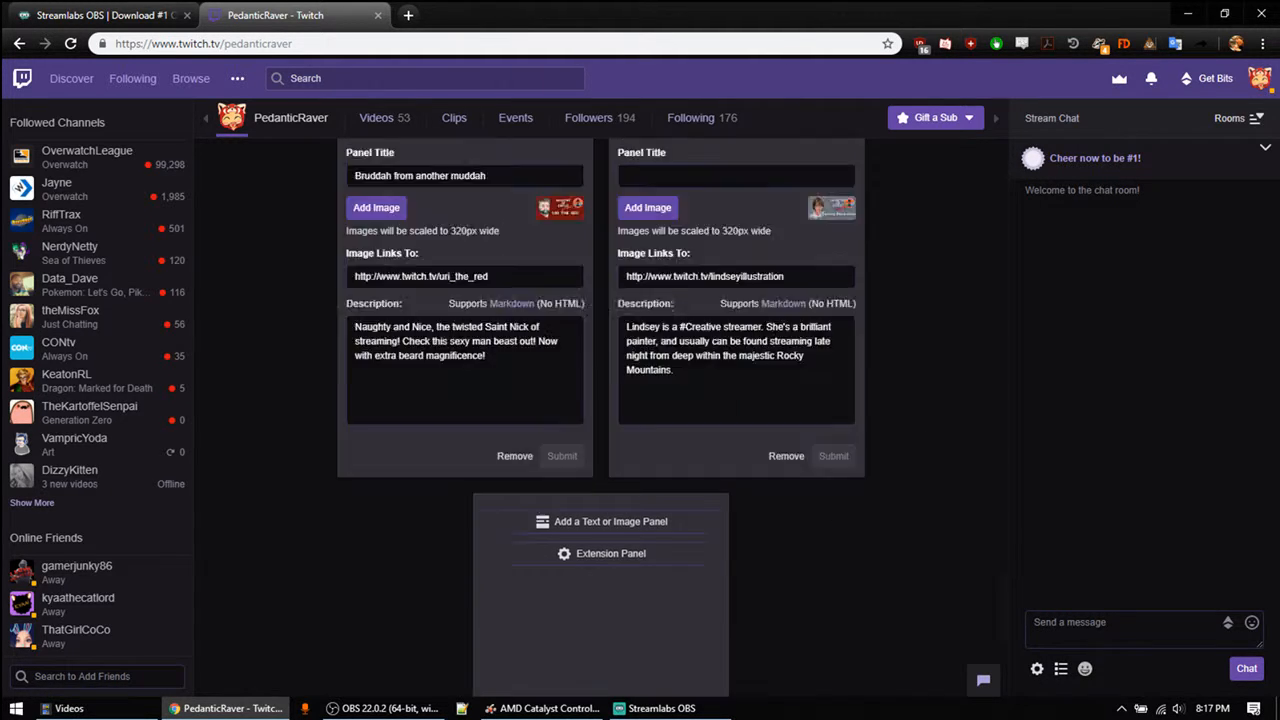
{"action": "scroll", "coordinate": [780, 405], "scroll_direction": "down", "scroll_amount": 2}
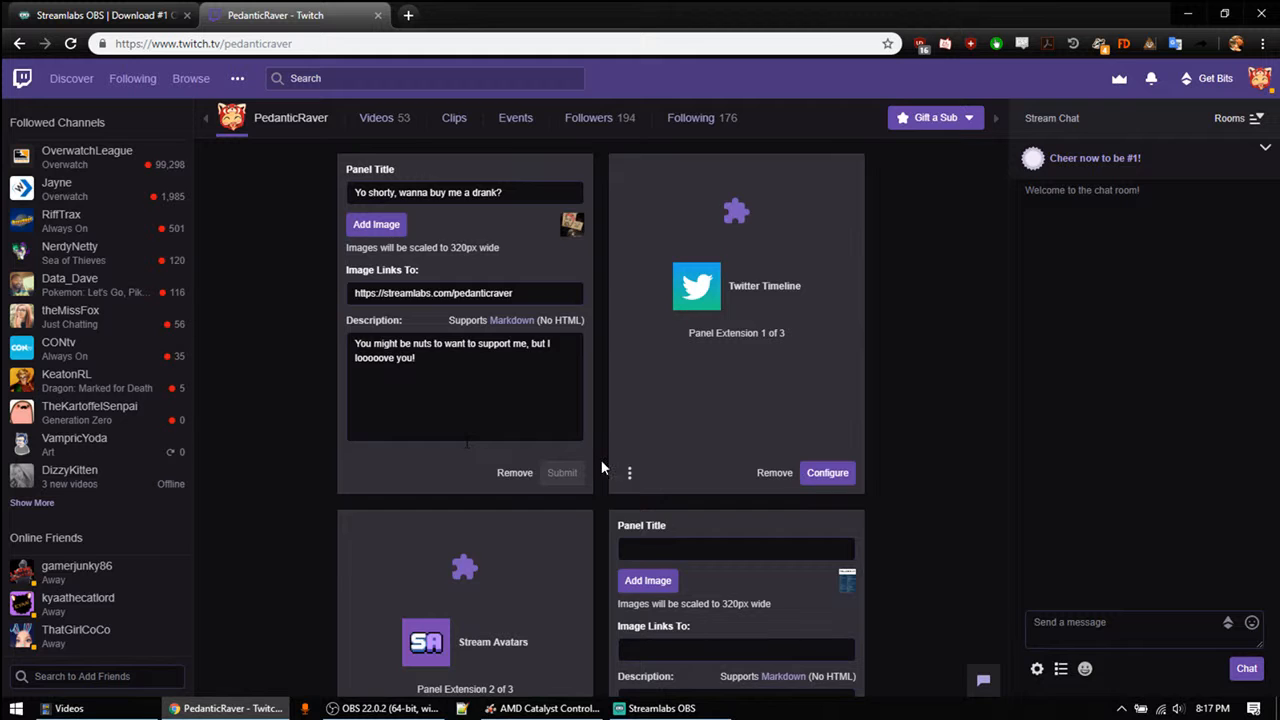
{"action": "scroll", "coordinate": [600, 450], "scroll_direction": "up", "scroll_amount": 5}
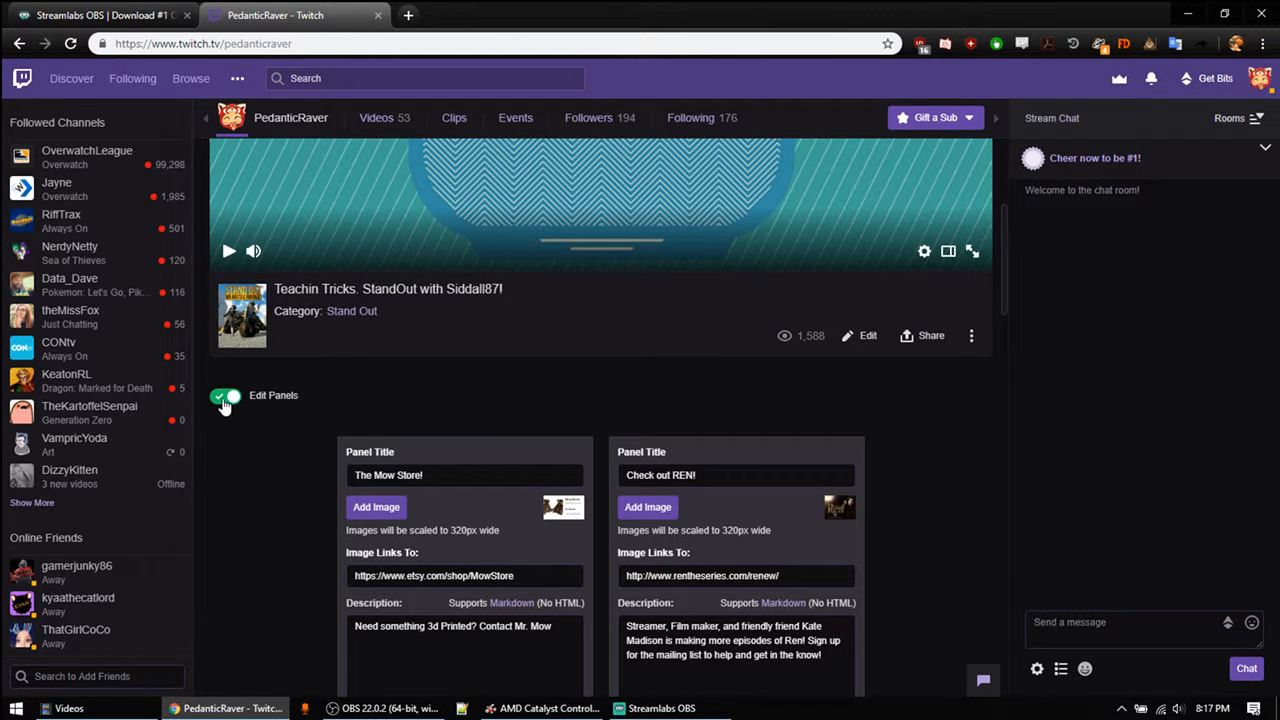
Turn off Edit Panels on the Twitch channel and check the tip panel below the video.
{"action": "left_click", "coordinate": [224, 399]}
{"action": "scroll", "coordinate": [398, 397], "scroll_direction": "down", "scroll_amount": 4}
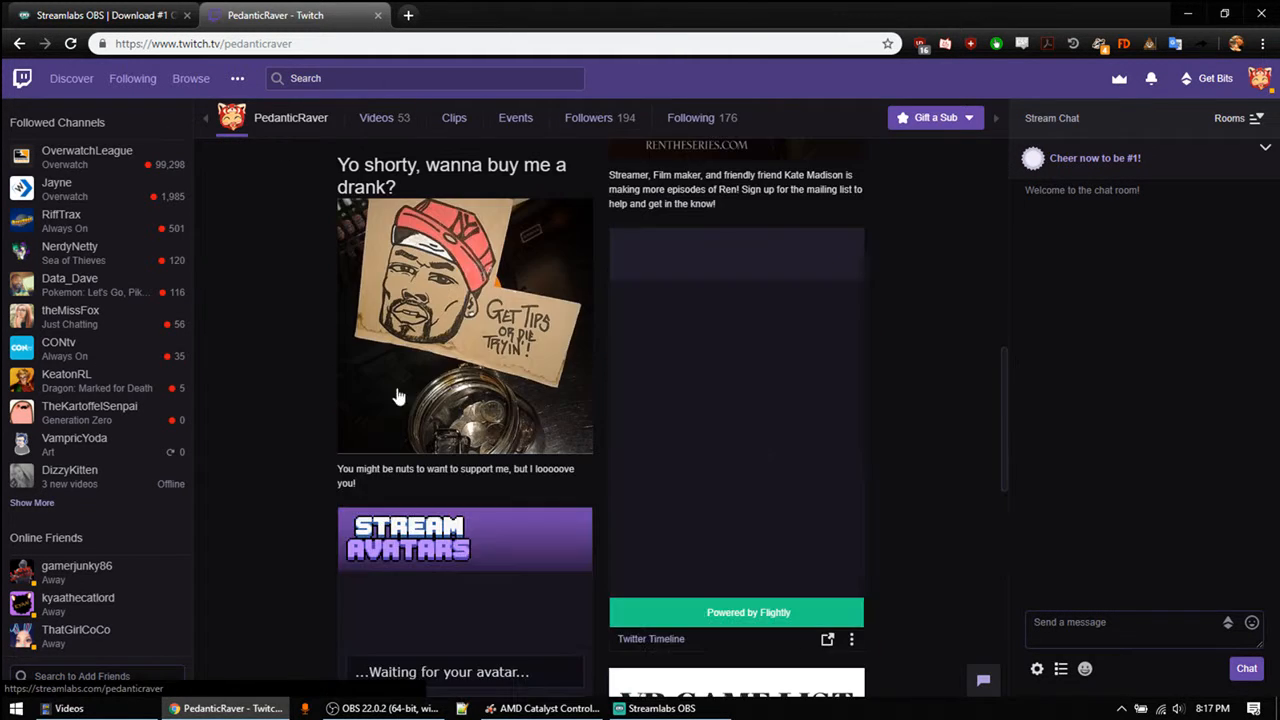
{"action": "scroll", "coordinate": [420, 380], "scroll_direction": "up", "scroll_amount": 5}
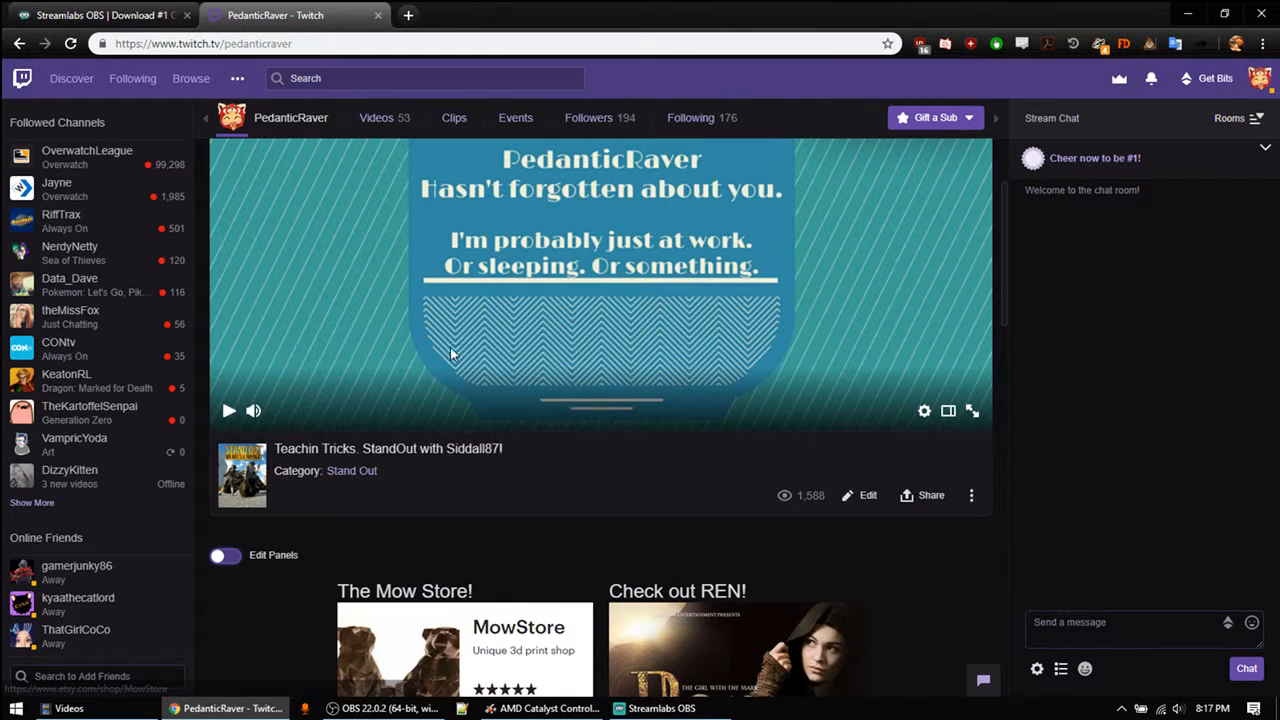
Switch to Streamlabs OBS, view the empty scene editor, and browse the first page of scene themes.
{"action": "left_click", "coordinate": [661, 708]}
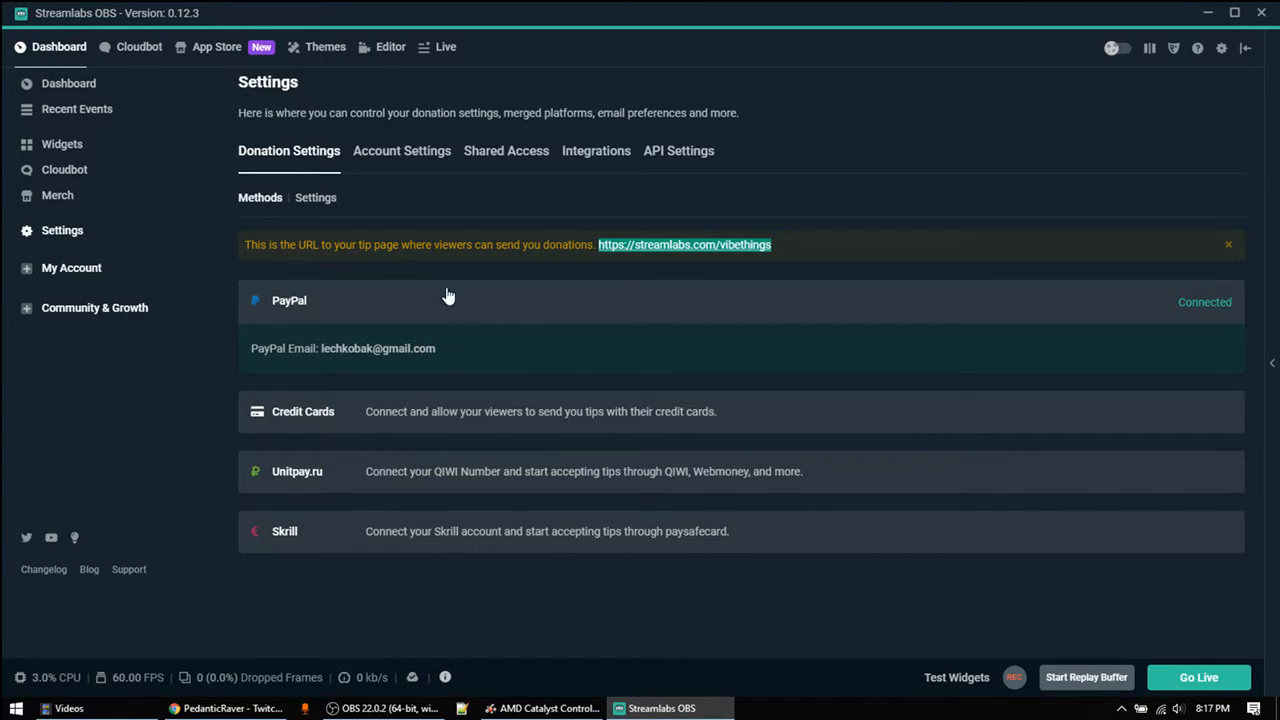
{"action": "left_click", "coordinate": [392, 50]}
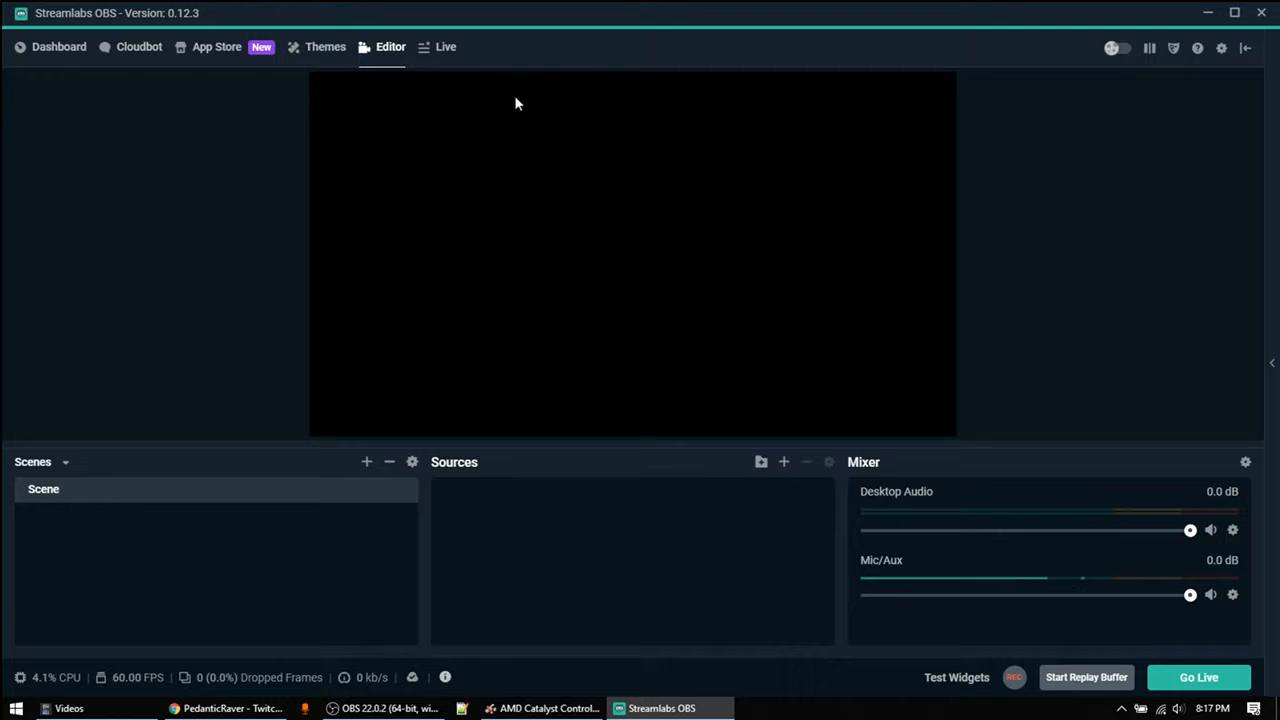
{"action": "left_click", "coordinate": [322, 50]}
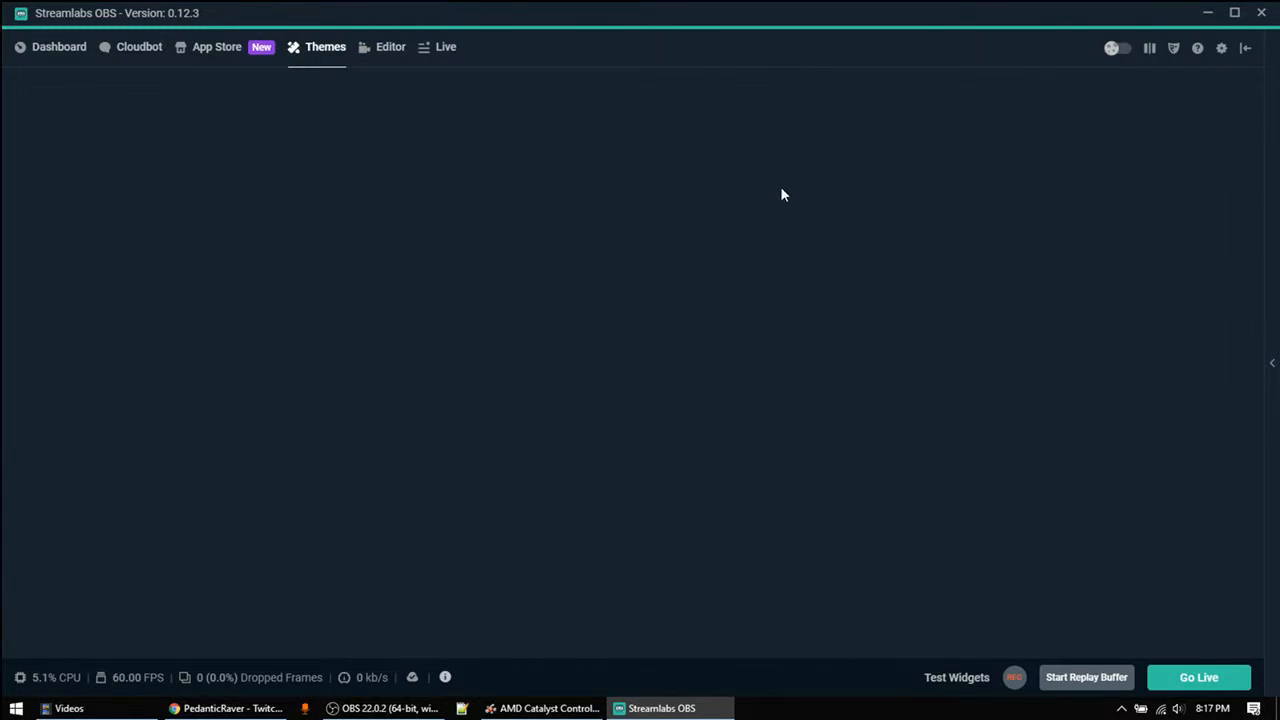
{"action": "scroll", "coordinate": [888, 185], "scroll_direction": "down", "scroll_amount": 14}
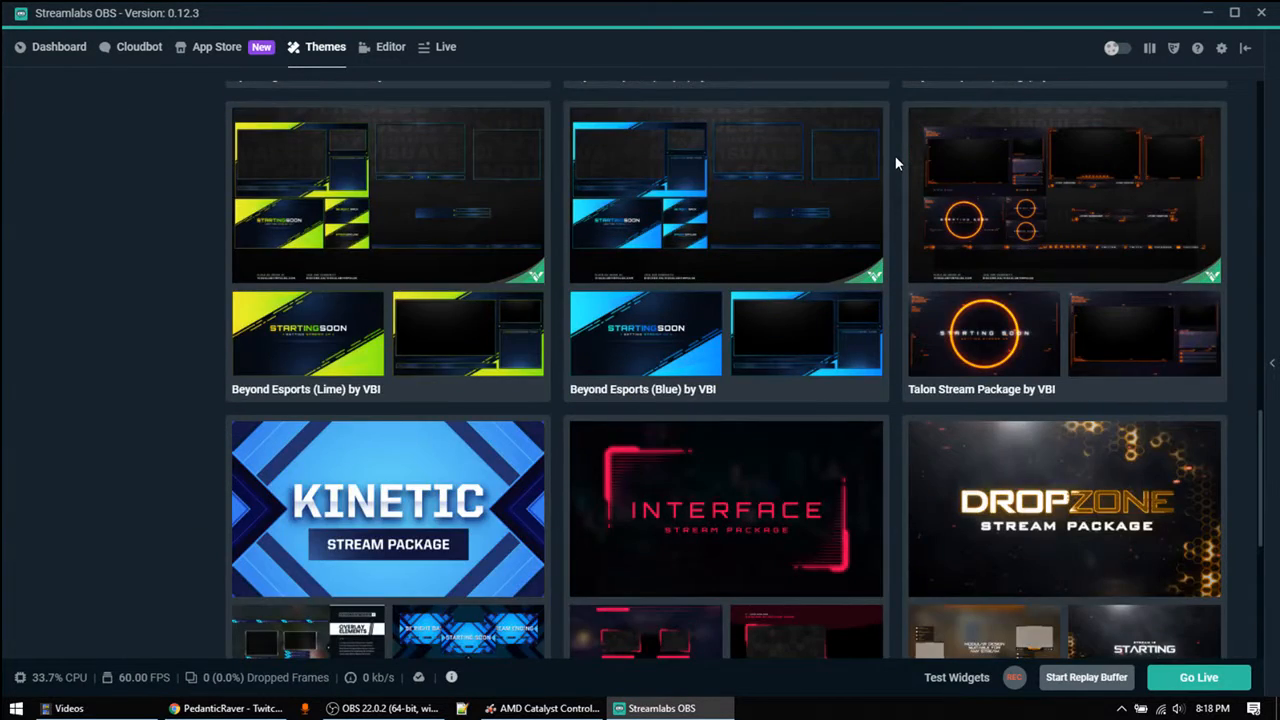
{"action": "scroll", "coordinate": [895, 163], "scroll_direction": "down", "scroll_amount": 5}
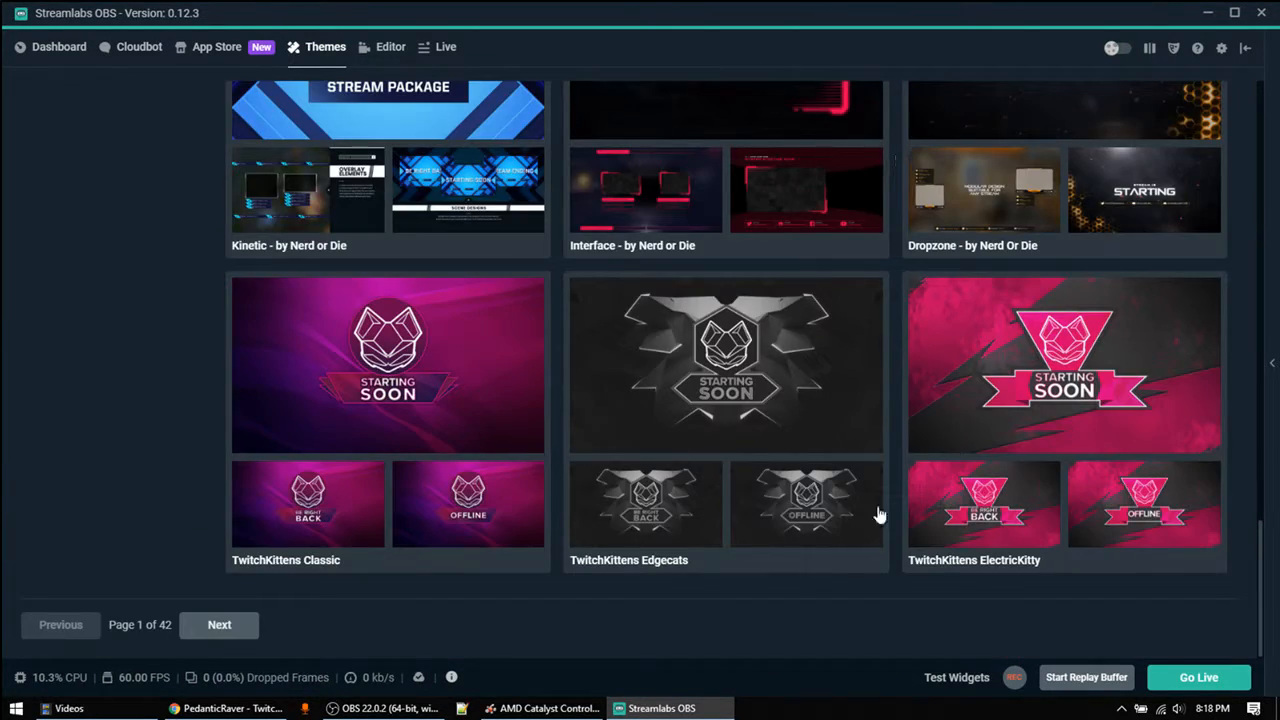
Browse page 2 of the scene themes and examine the MTGArena Sarkhan theme's preview and similar widget themes.
{"action": "left_click", "coordinate": [219, 625]}
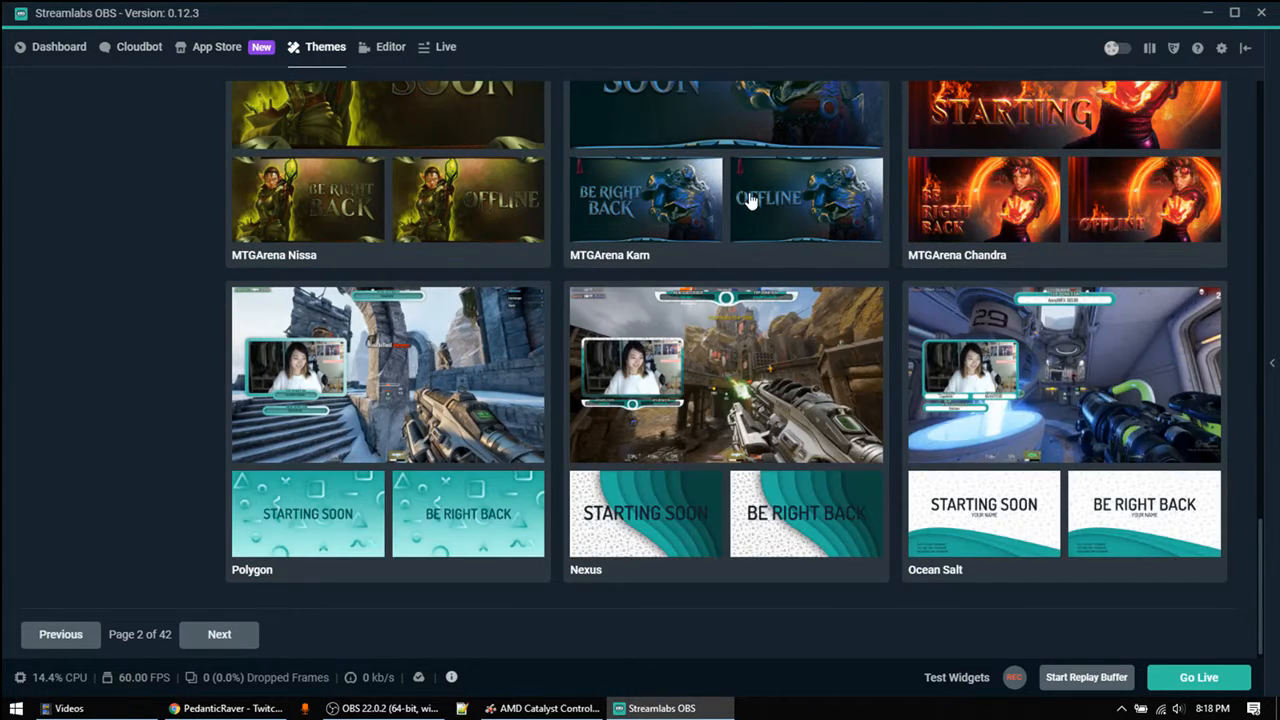
{"action": "scroll", "coordinate": [752, 200], "scroll_direction": "up", "scroll_amount": 4}
{"action": "scroll", "coordinate": [713, 219], "scroll_direction": "up", "scroll_amount": 4}
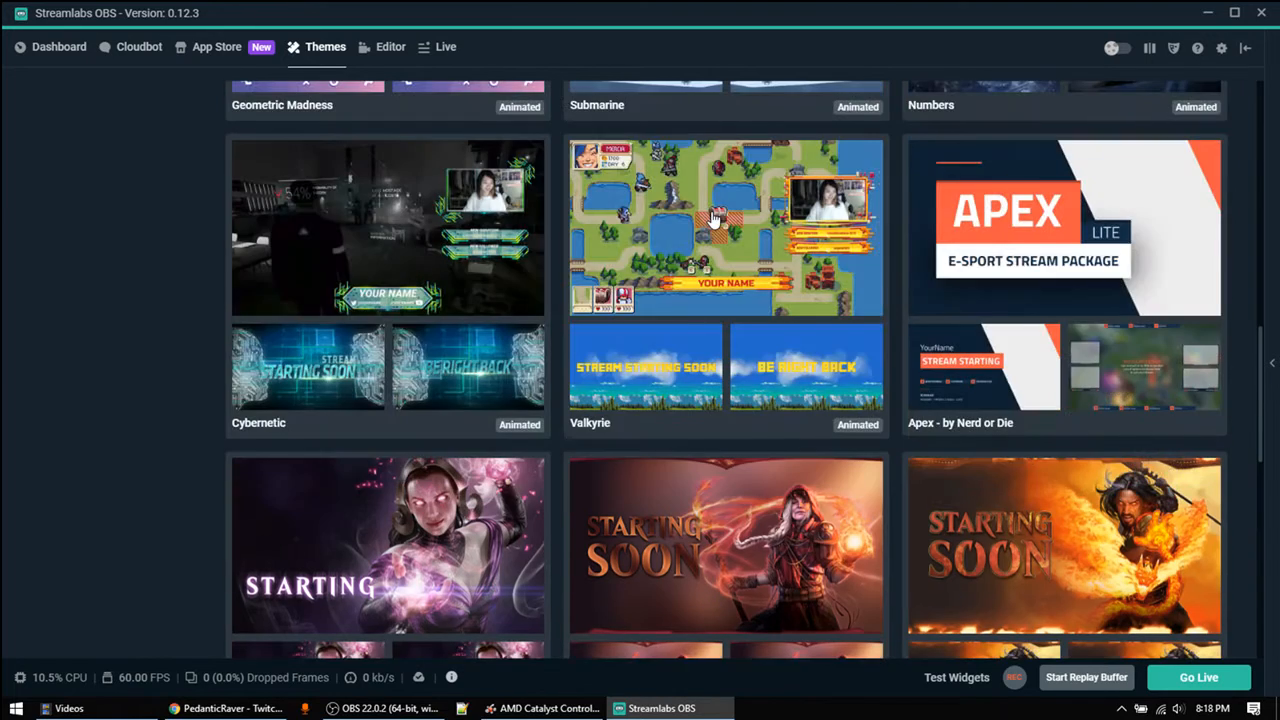
{"action": "scroll", "coordinate": [713, 240], "scroll_direction": "down", "scroll_amount": 5}
{"action": "scroll", "coordinate": [950, 220], "scroll_direction": "up", "scroll_amount": 1}
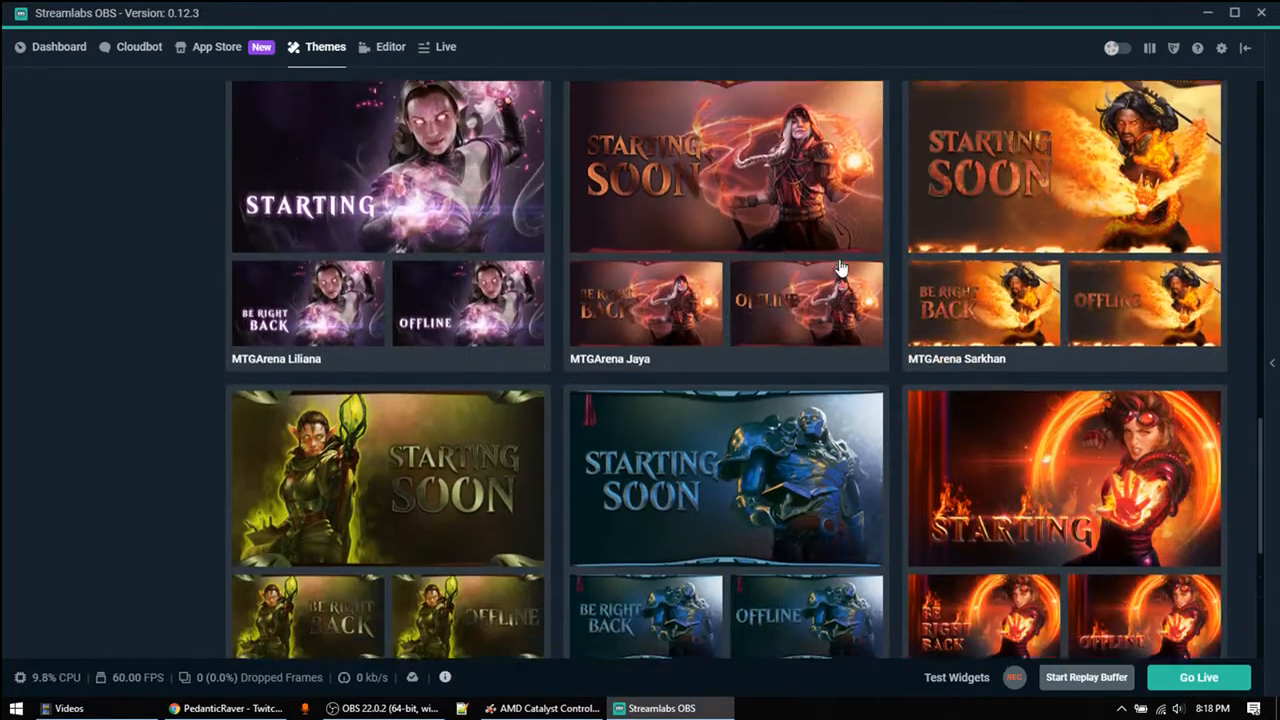
{"action": "left_click", "coordinate": [1042, 212]}
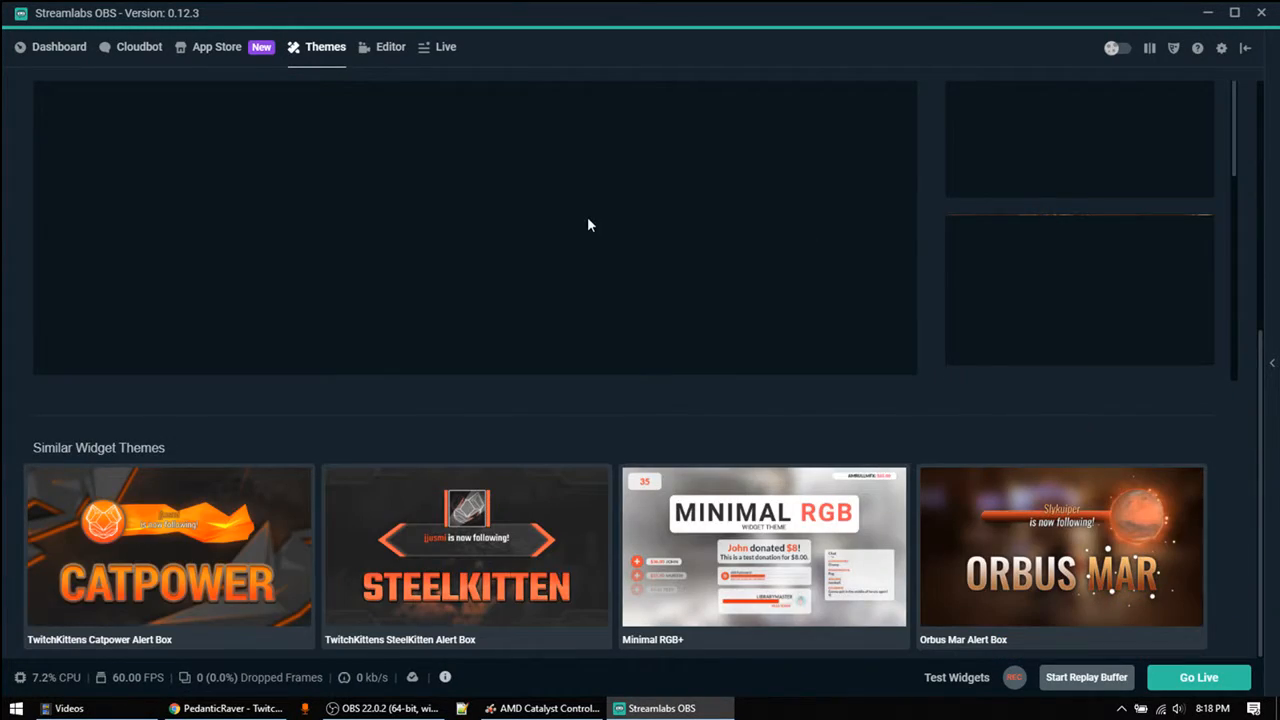
{"action": "scroll", "coordinate": [505, 282], "scroll_direction": "up", "scroll_amount": 3}
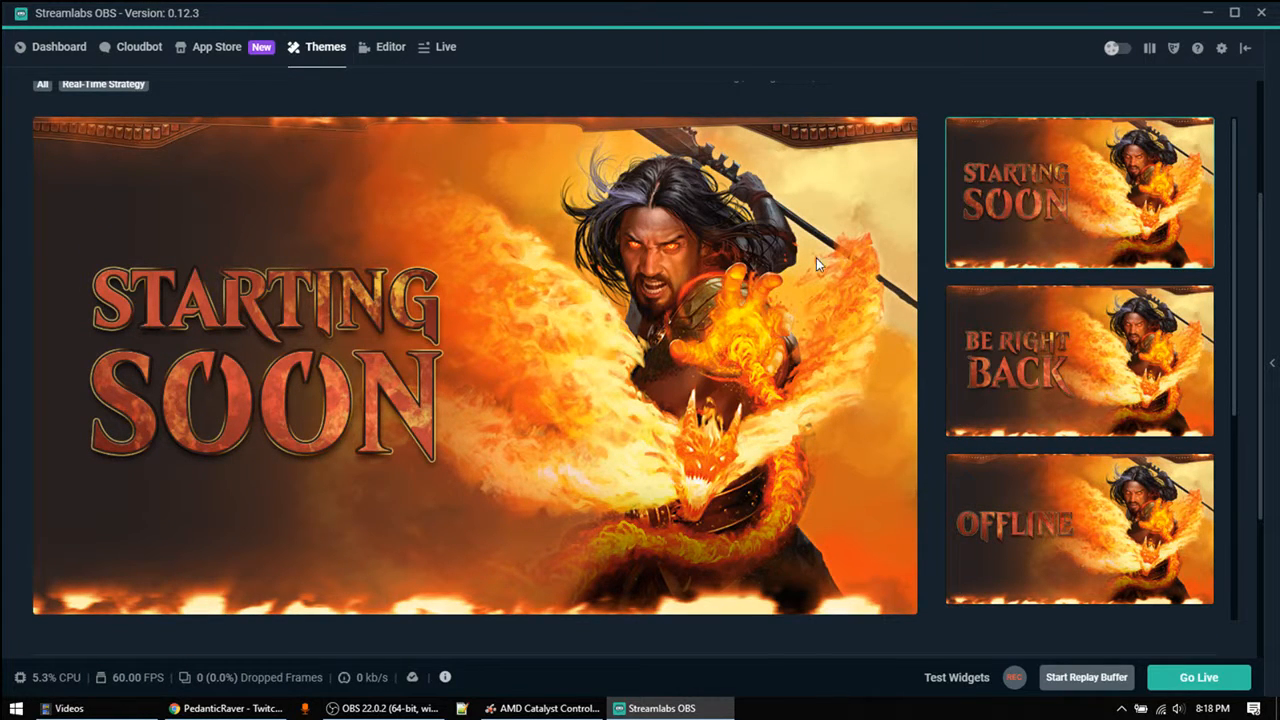
{"action": "scroll", "coordinate": [243, 486], "scroll_direction": "down", "scroll_amount": 3}
Examine the similar TwitchKittens Catpower Alert Box widget theme and return to the widget theme listing.
{"action": "left_click", "coordinate": [189, 517]}
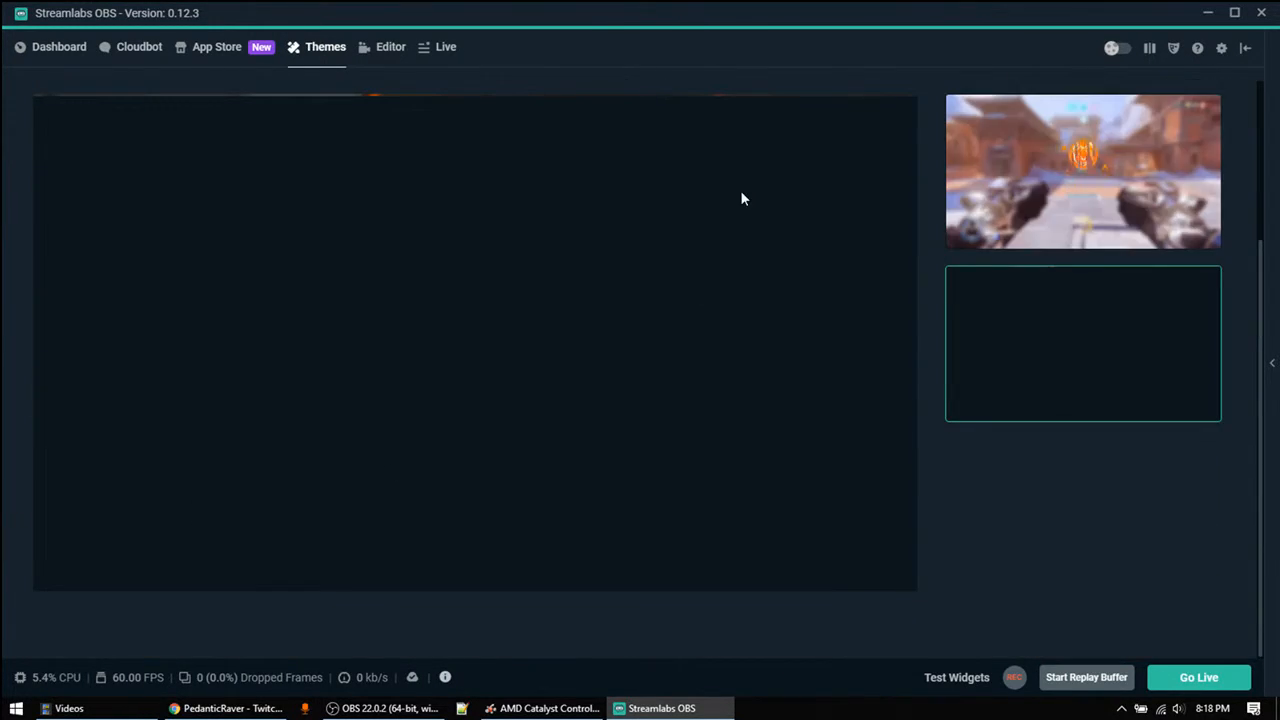
{"action": "scroll", "coordinate": [749, 199], "scroll_direction": "up", "scroll_amount": 4}
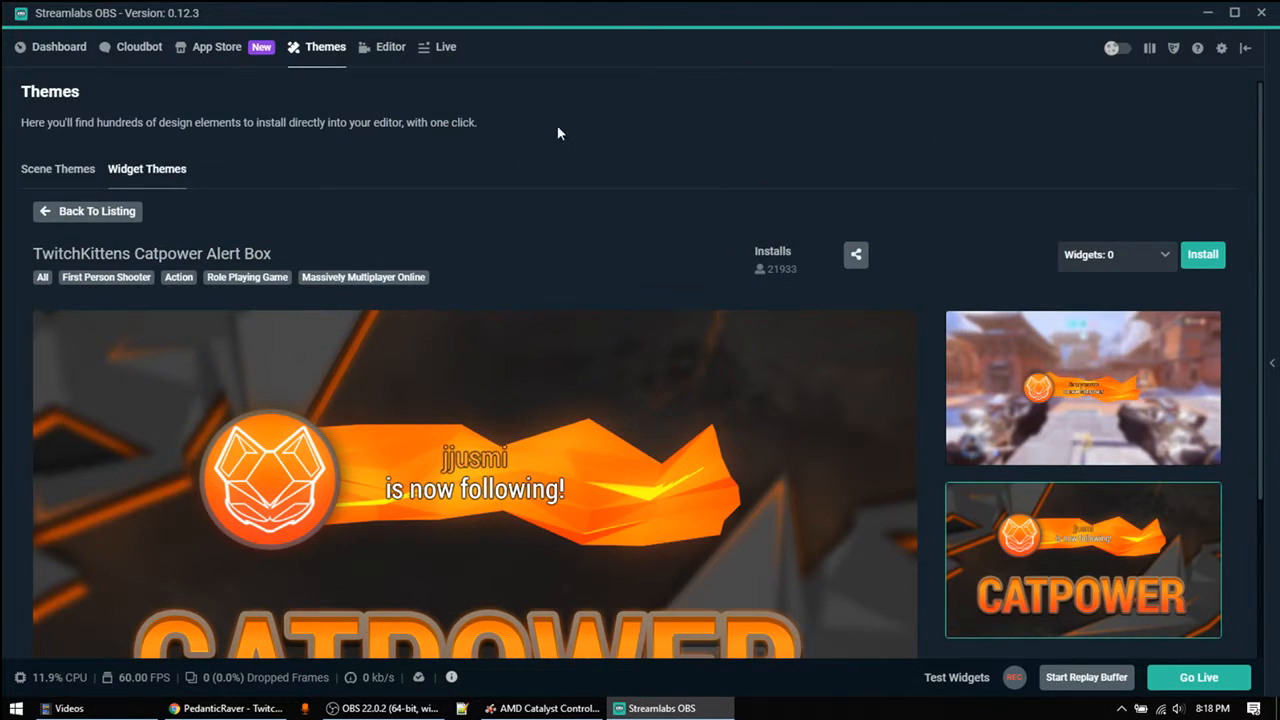
{"action": "scroll", "coordinate": [800, 159], "scroll_direction": "down", "scroll_amount": 4}
{"action": "scroll", "coordinate": [661, 153], "scroll_direction": "up", "scroll_amount": 4}
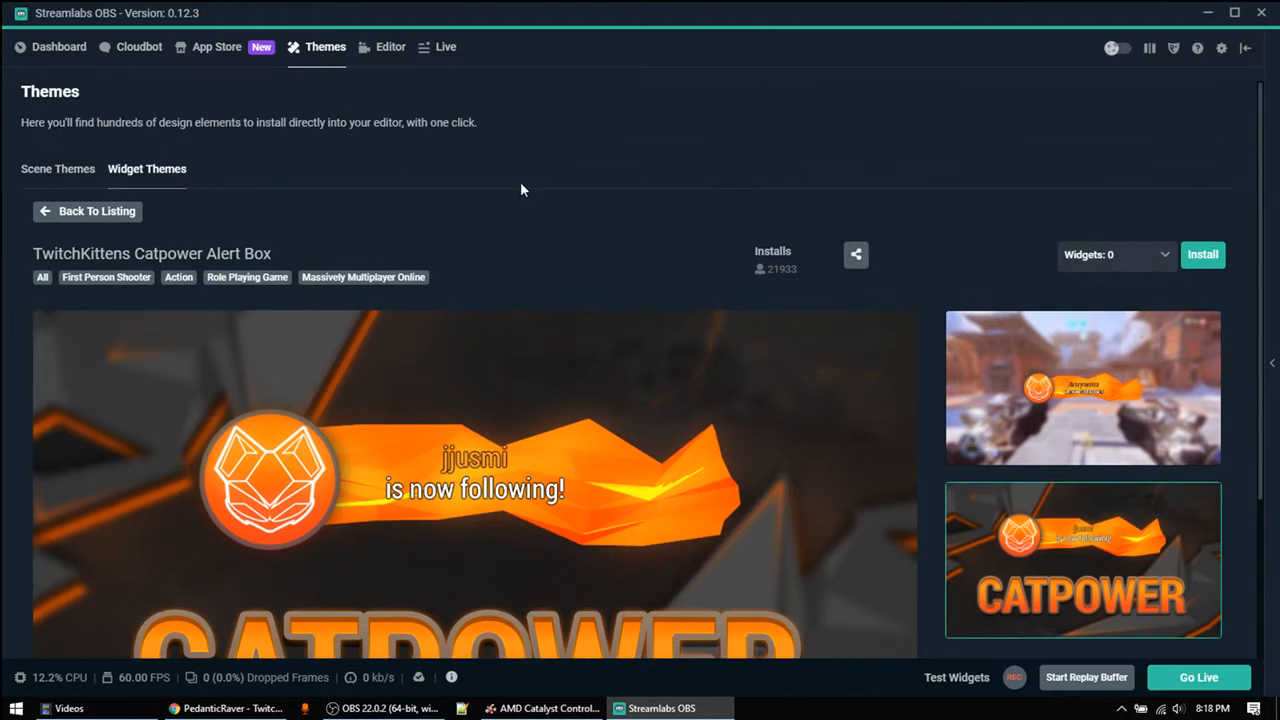
{"action": "left_click", "coordinate": [107, 219]}
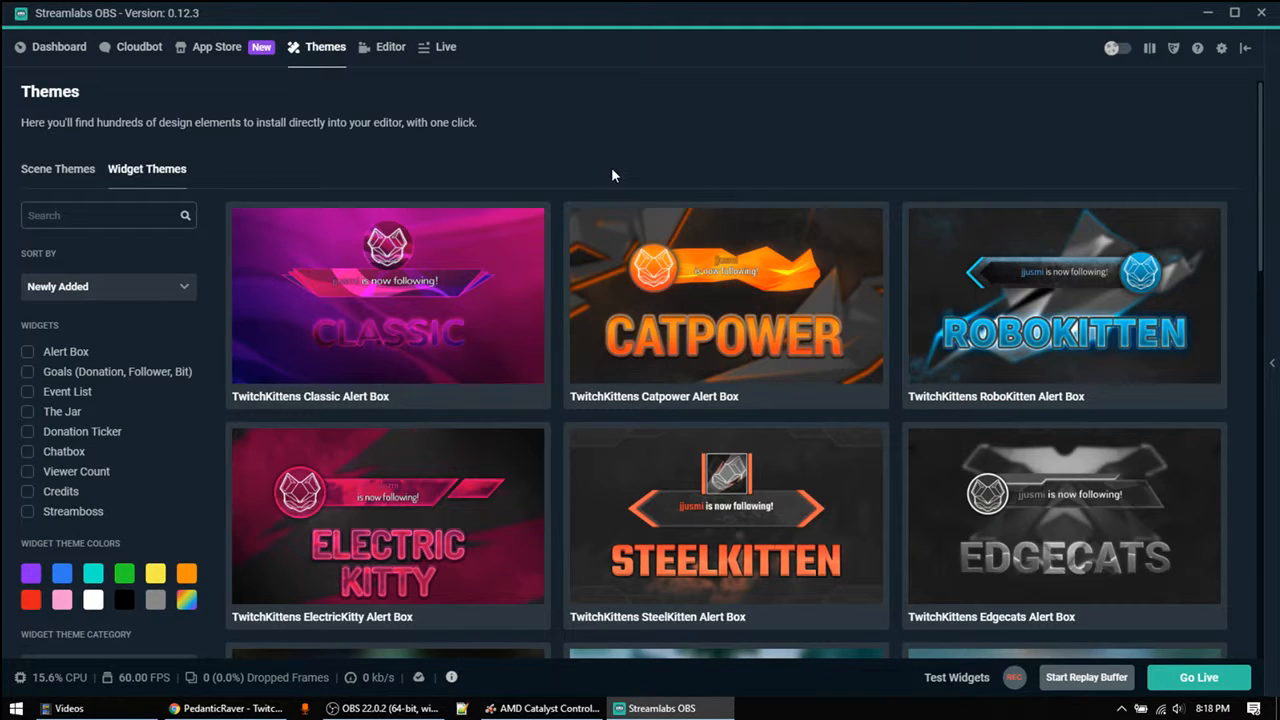
Return to the scene themes and open the MTGArena Sarkhan theme from page 2.
{"action": "left_click", "coordinate": [58, 169]}
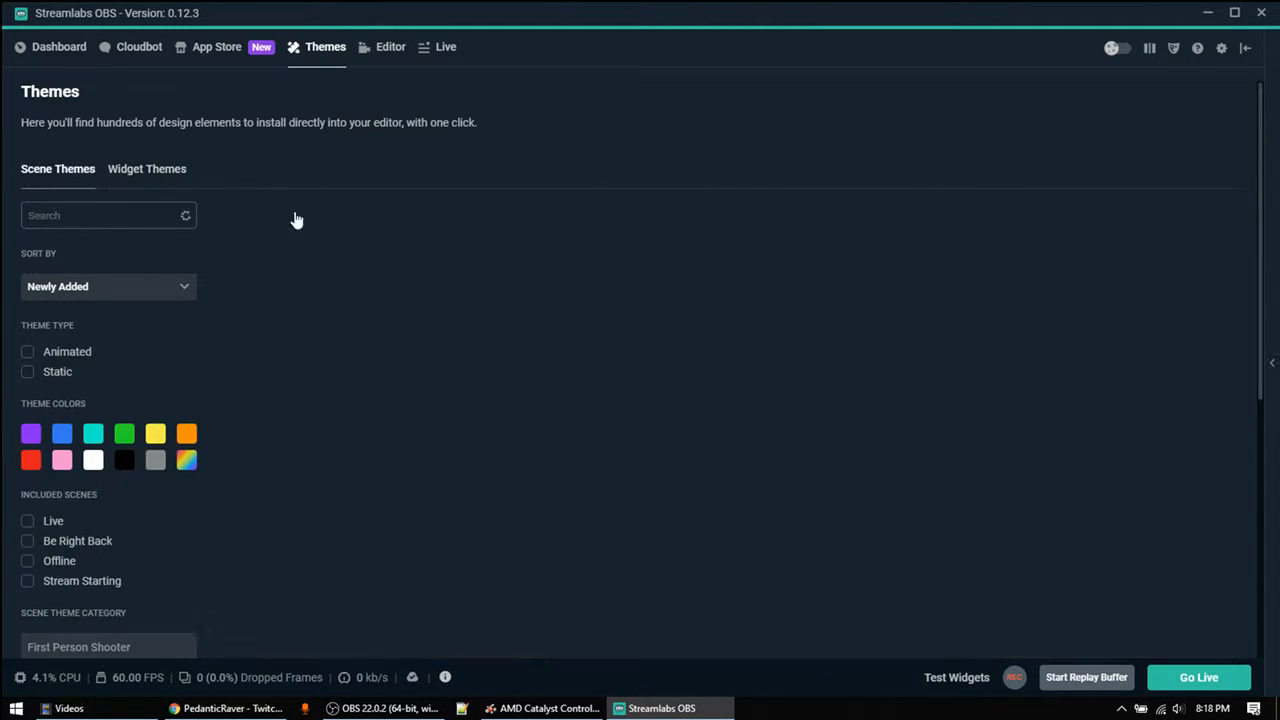
{"action": "scroll", "coordinate": [643, 272], "scroll_direction": "down", "scroll_amount": 20}
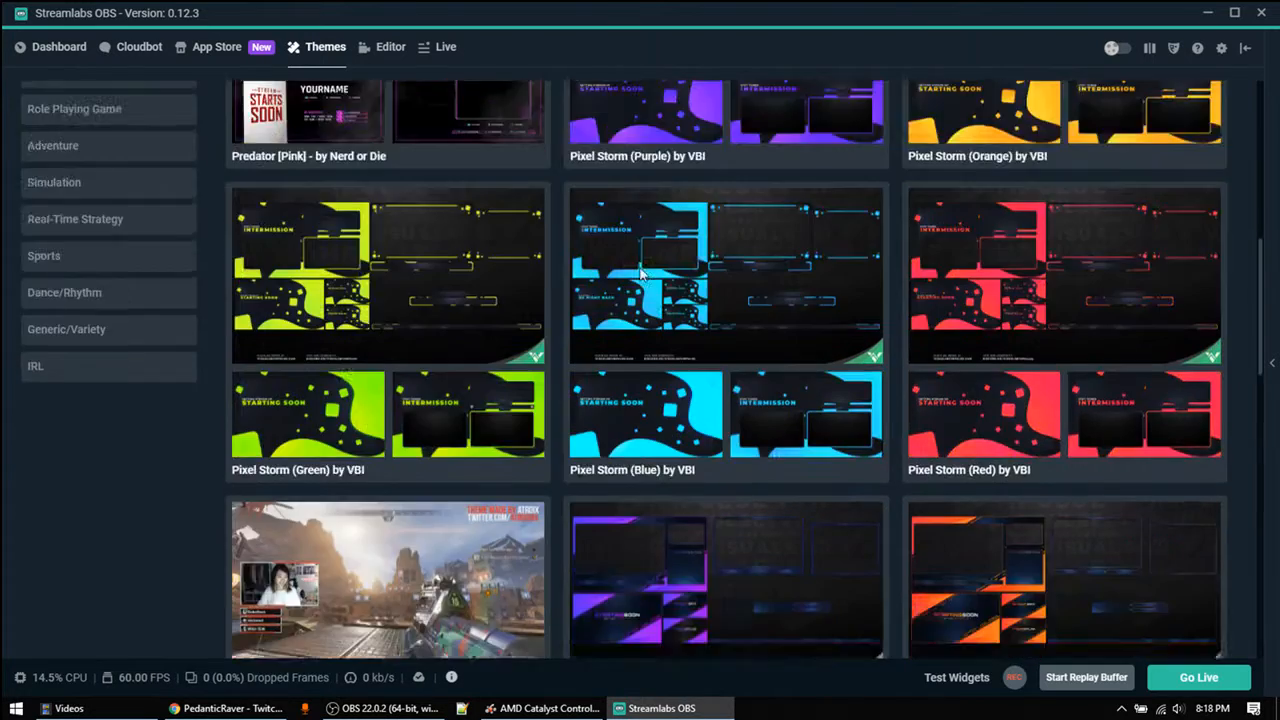
{"action": "scroll", "coordinate": [643, 272], "scroll_direction": "down", "scroll_amount": 3}
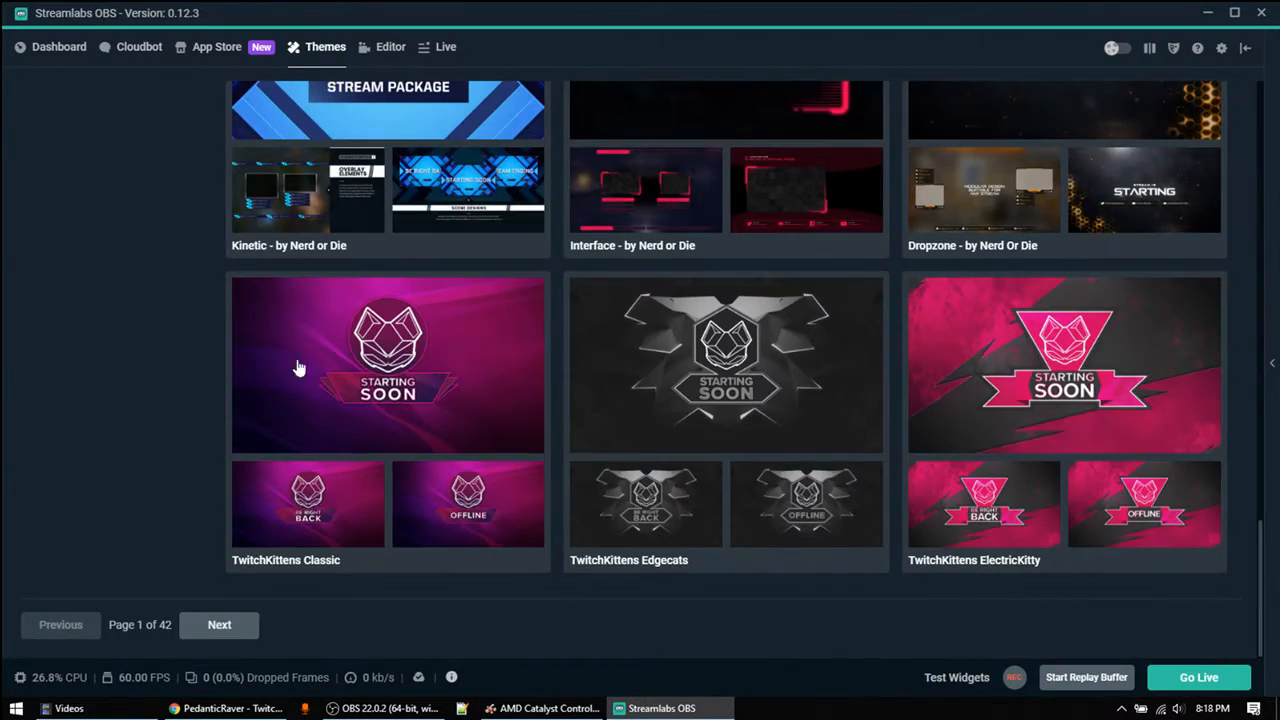
{"action": "left_click", "coordinate": [218, 624]}
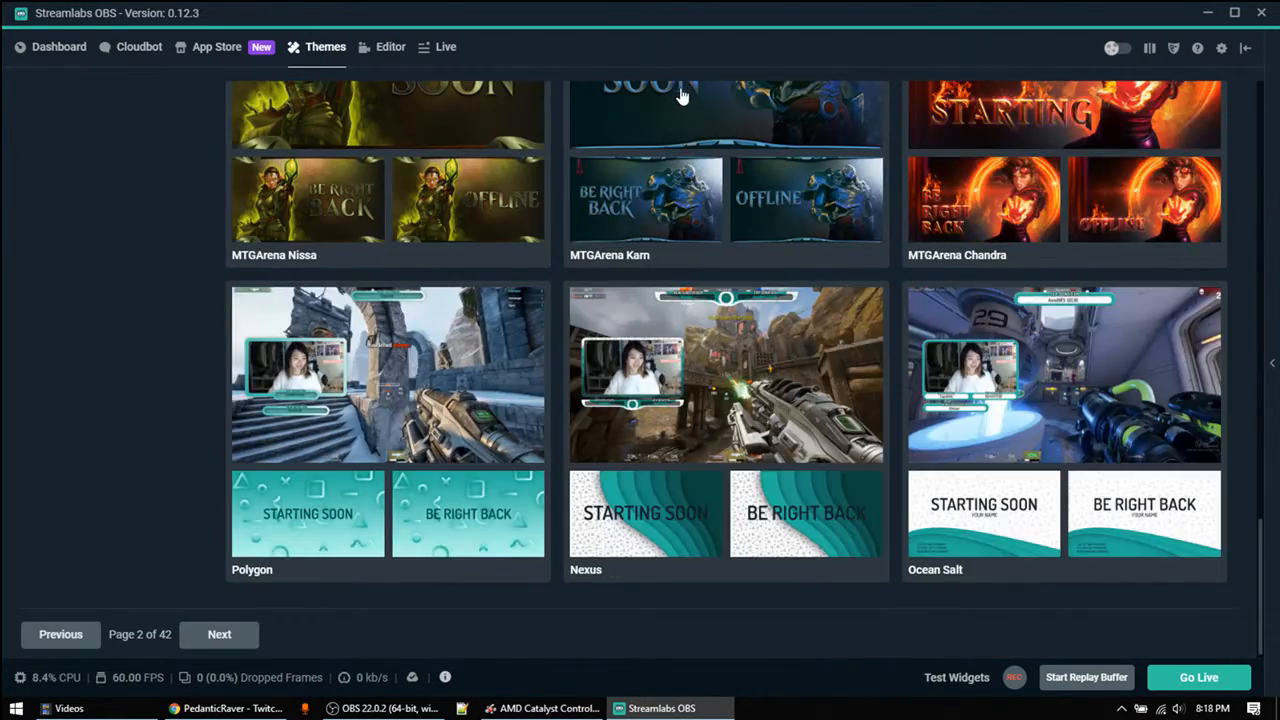
{"action": "scroll", "coordinate": [900, 237], "scroll_direction": "down", "scroll_amount": 1}
{"action": "scroll", "coordinate": [900, 230], "scroll_direction": "up", "scroll_amount": 5}
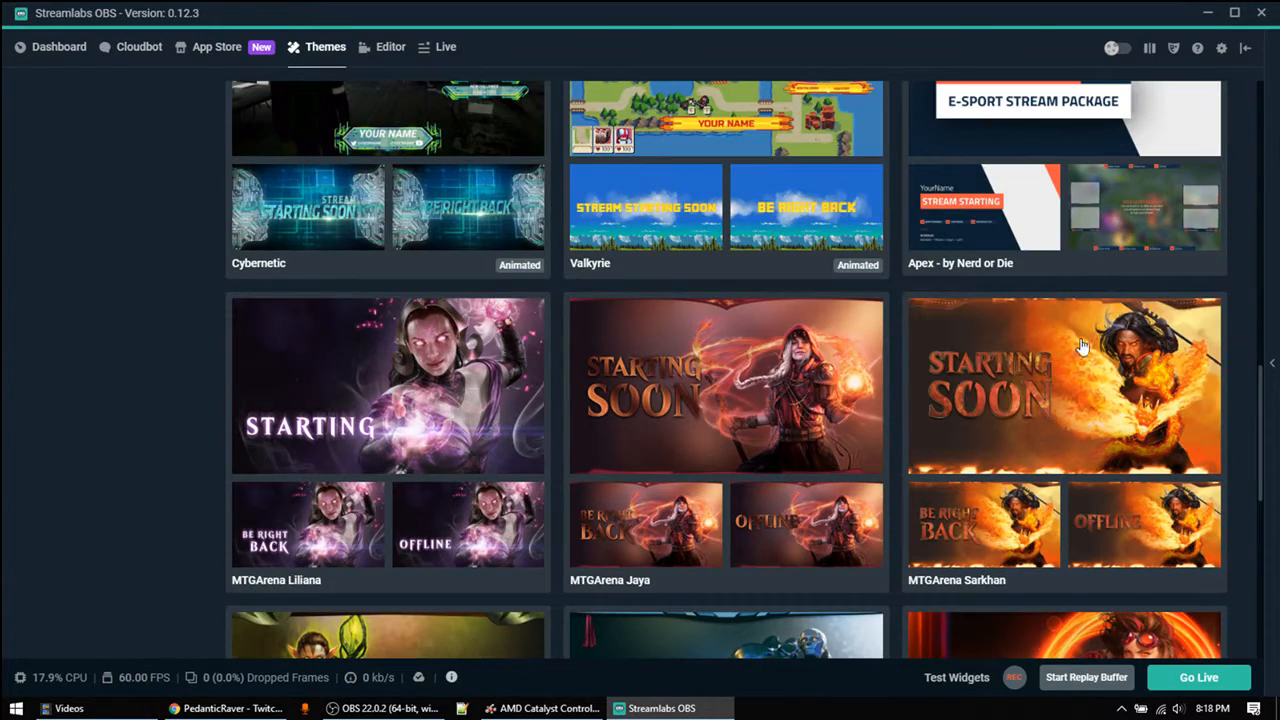
{"action": "left_click", "coordinate": [1069, 386]}
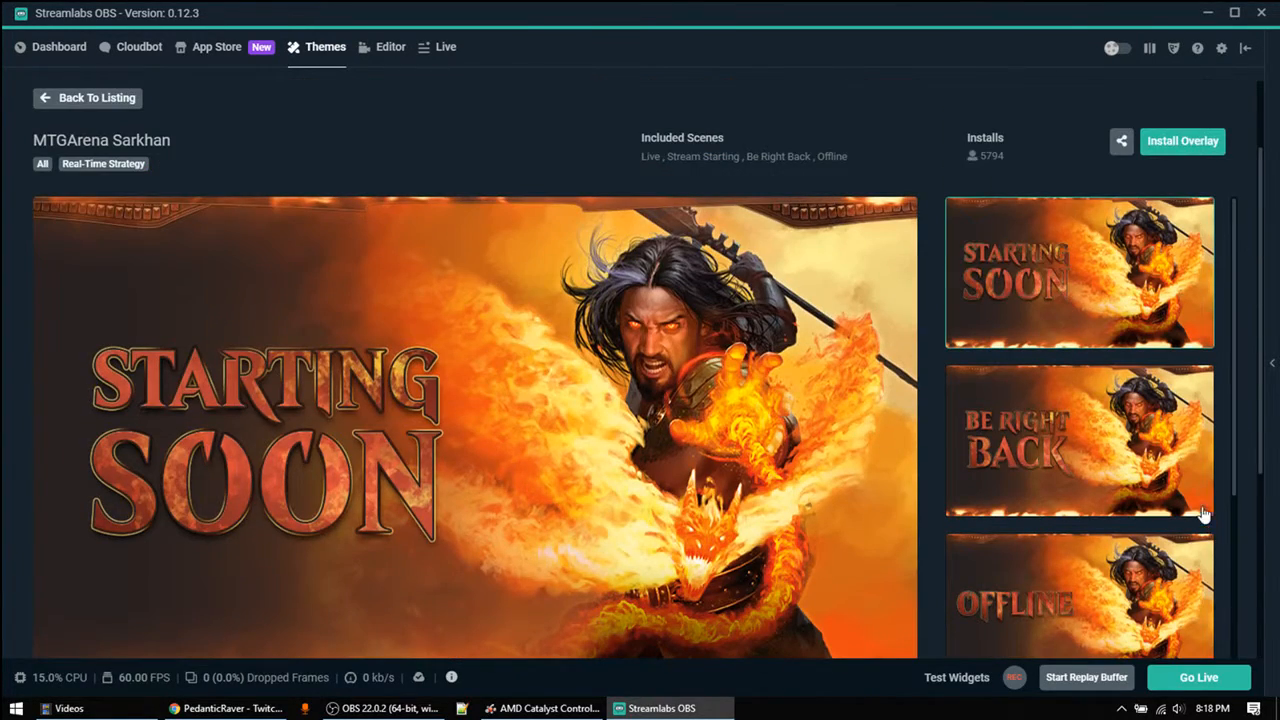
Review the MTGArena Sarkhan theme's included scene previews and install its overlay.
{"action": "scroll", "coordinate": [1010, 484], "scroll_direction": "down", "scroll_amount": 2}
{"action": "scroll", "coordinate": [851, 368], "scroll_direction": "down", "scroll_amount": 3}
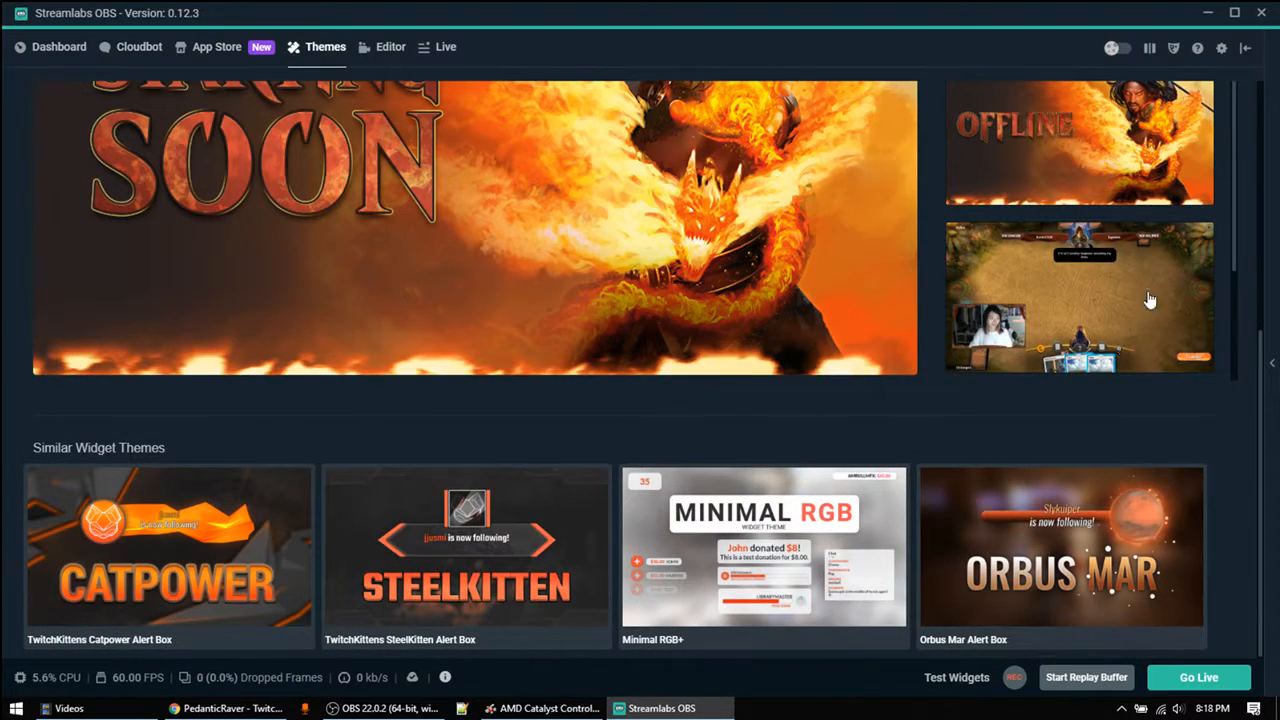
{"action": "scroll", "coordinate": [1110, 335], "scroll_direction": "up", "scroll_amount": 2}
{"action": "scroll", "coordinate": [645, 223], "scroll_direction": "up", "scroll_amount": 4}
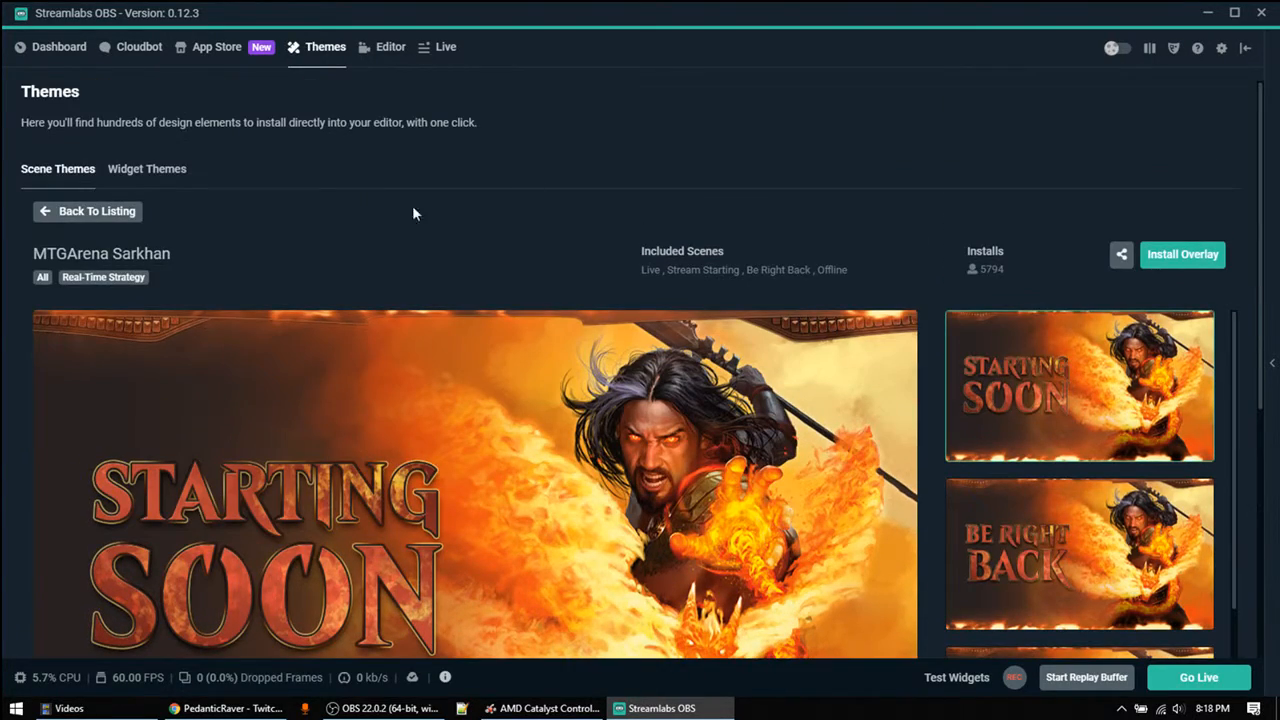
{"action": "left_click", "coordinate": [1200, 251]}
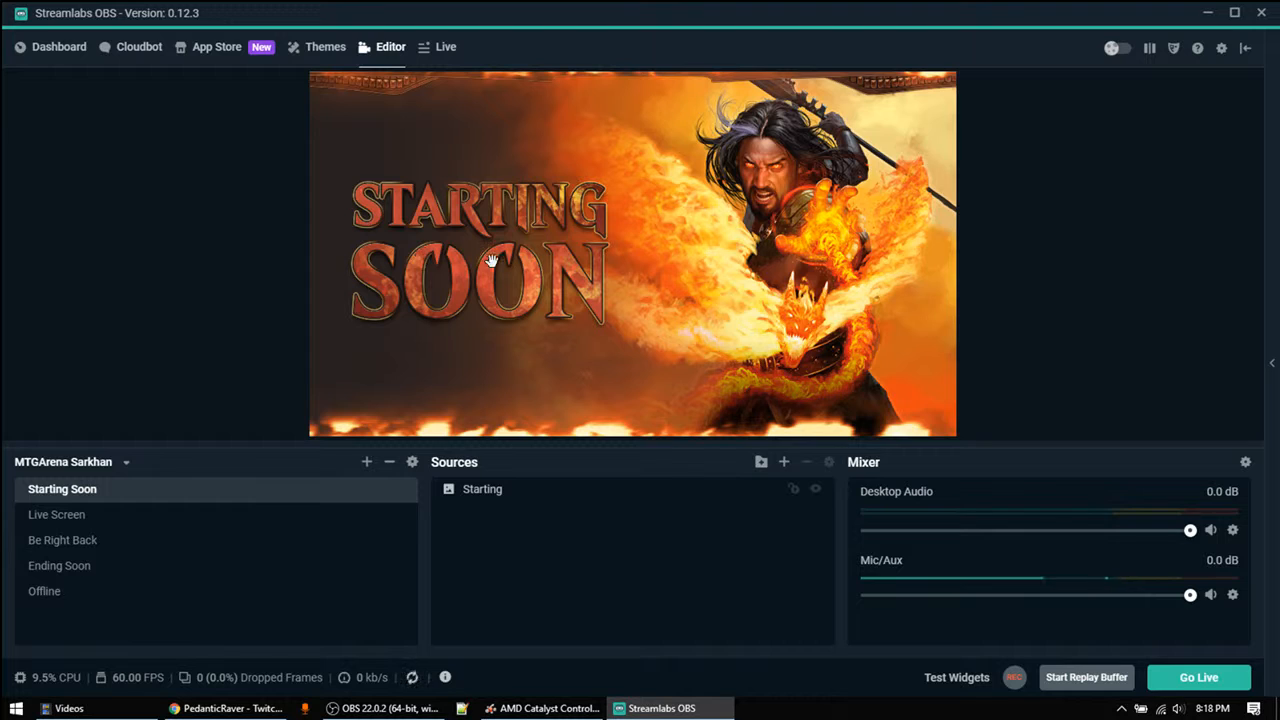
Preview the installed theme's Be Right Back, Ending Soon and Offline scenes.
{"action": "left_click", "coordinate": [75, 545]}
{"action": "left_click", "coordinate": [73, 567]}
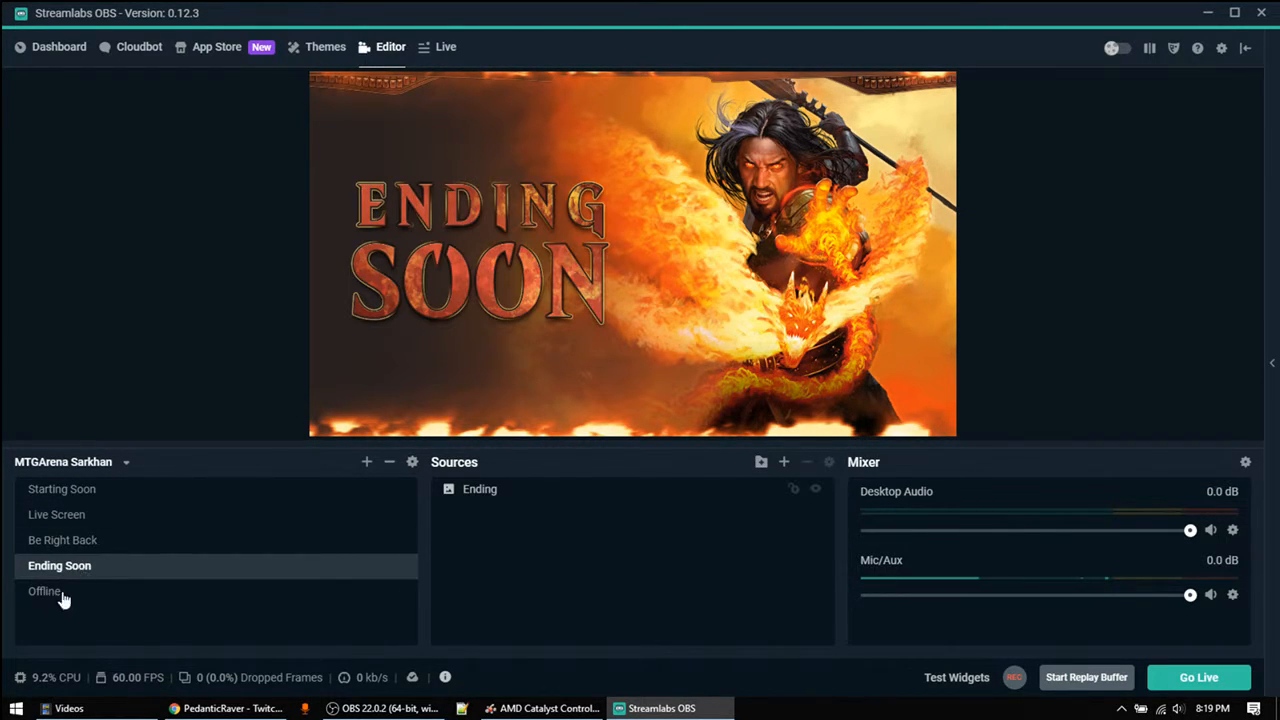
{"action": "left_click", "coordinate": [46, 594]}
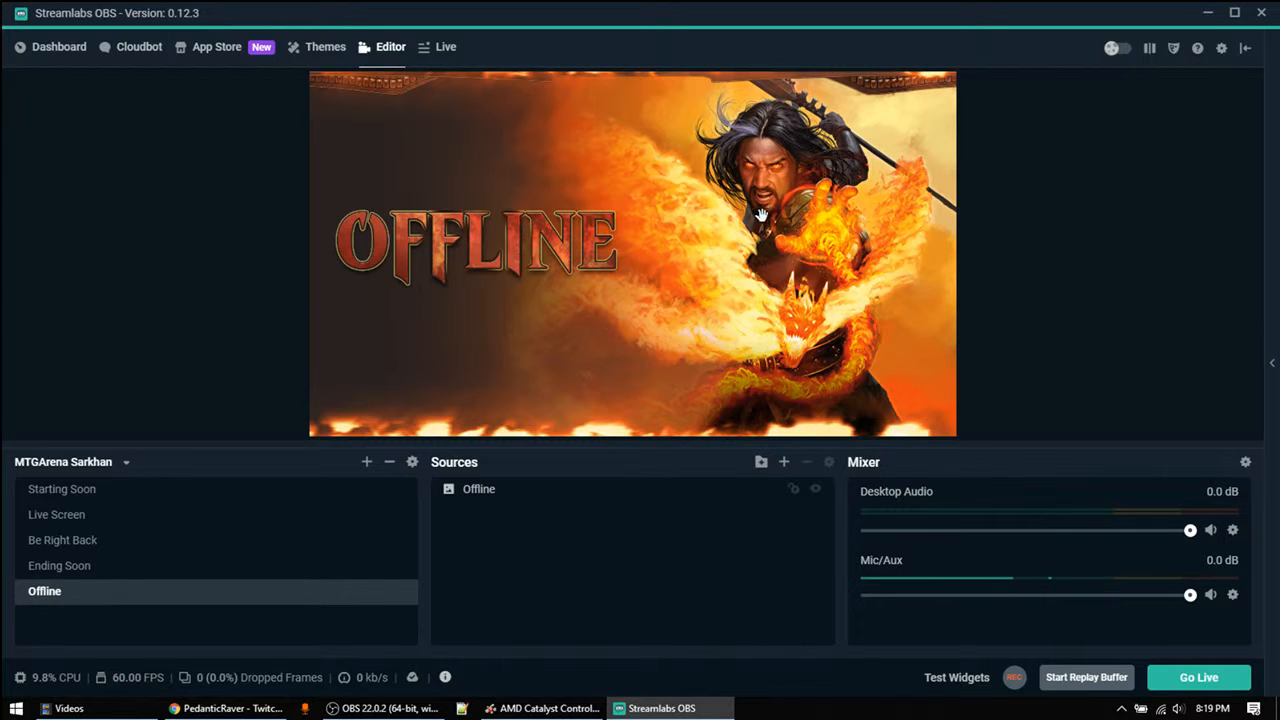
In the Live Screen scene, expand the Webcam folder and hide its Webcam source.
{"action": "left_click", "coordinate": [97, 515]}
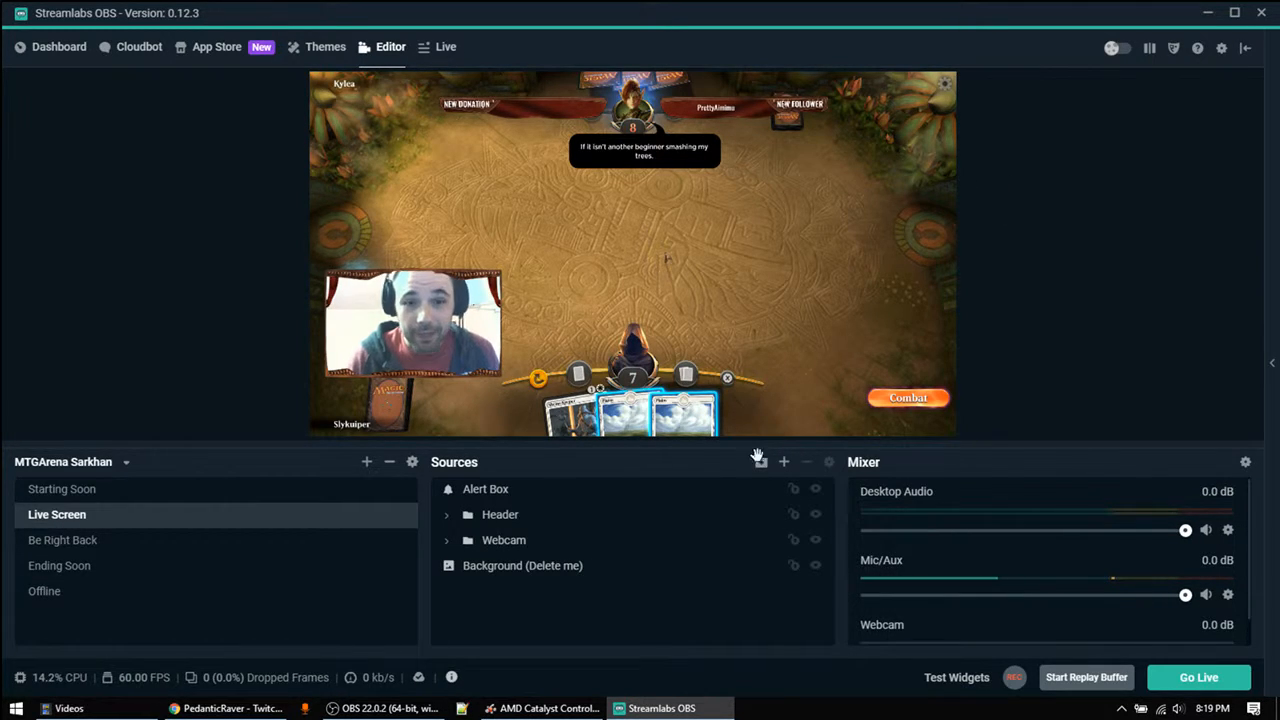
{"action": "left_click", "coordinate": [446, 540]}
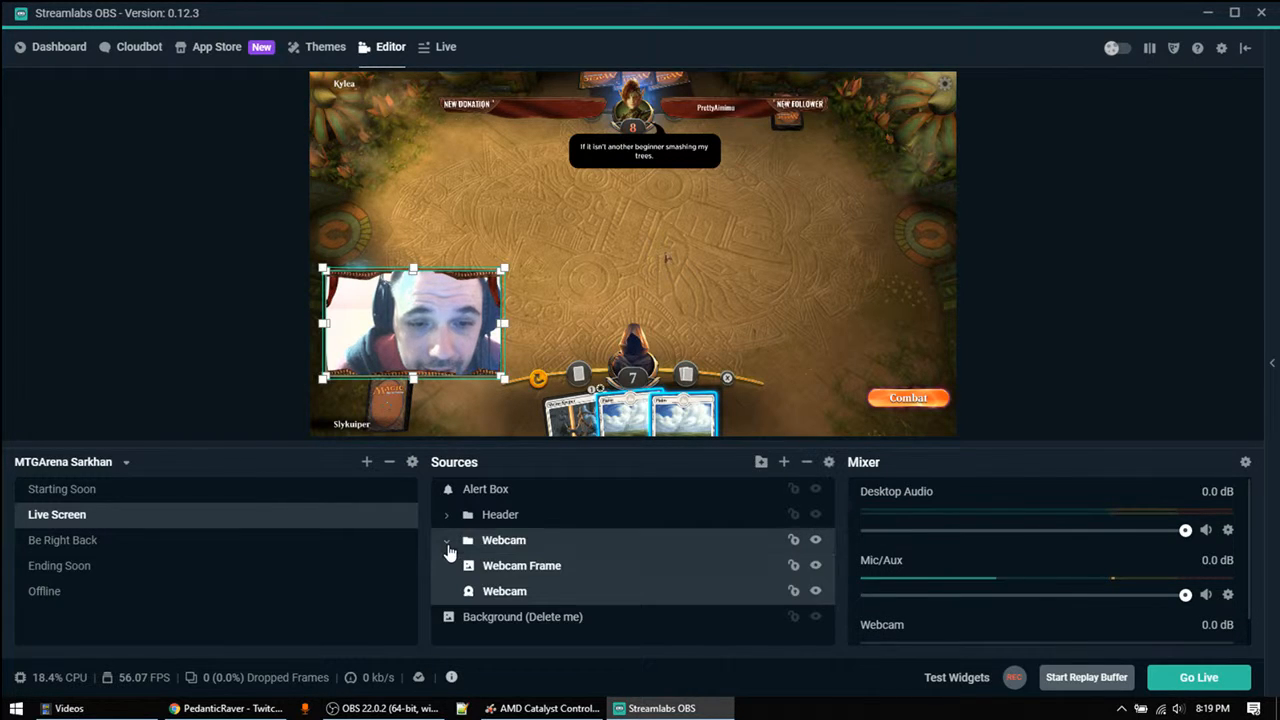
{"action": "left_click", "coordinate": [816, 593]}
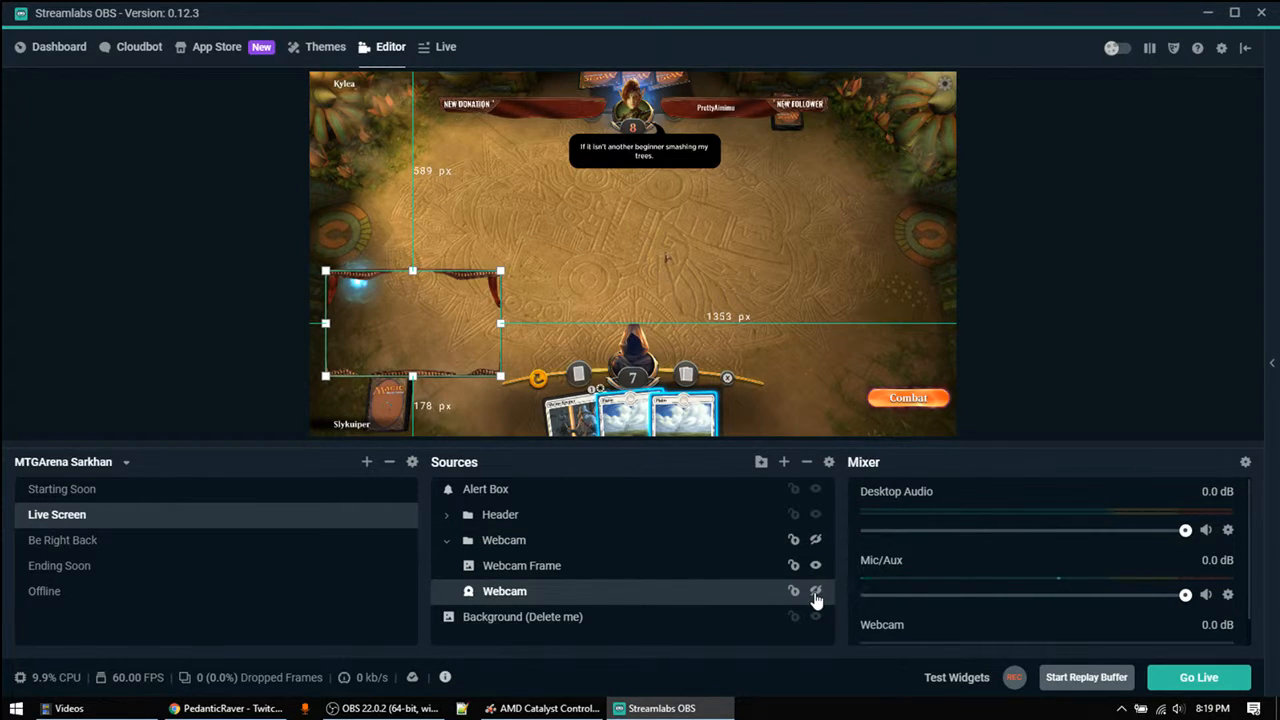
Remove the Background (Delete me) source from the Live Screen scene.
{"action": "left_click", "coordinate": [818, 522]}
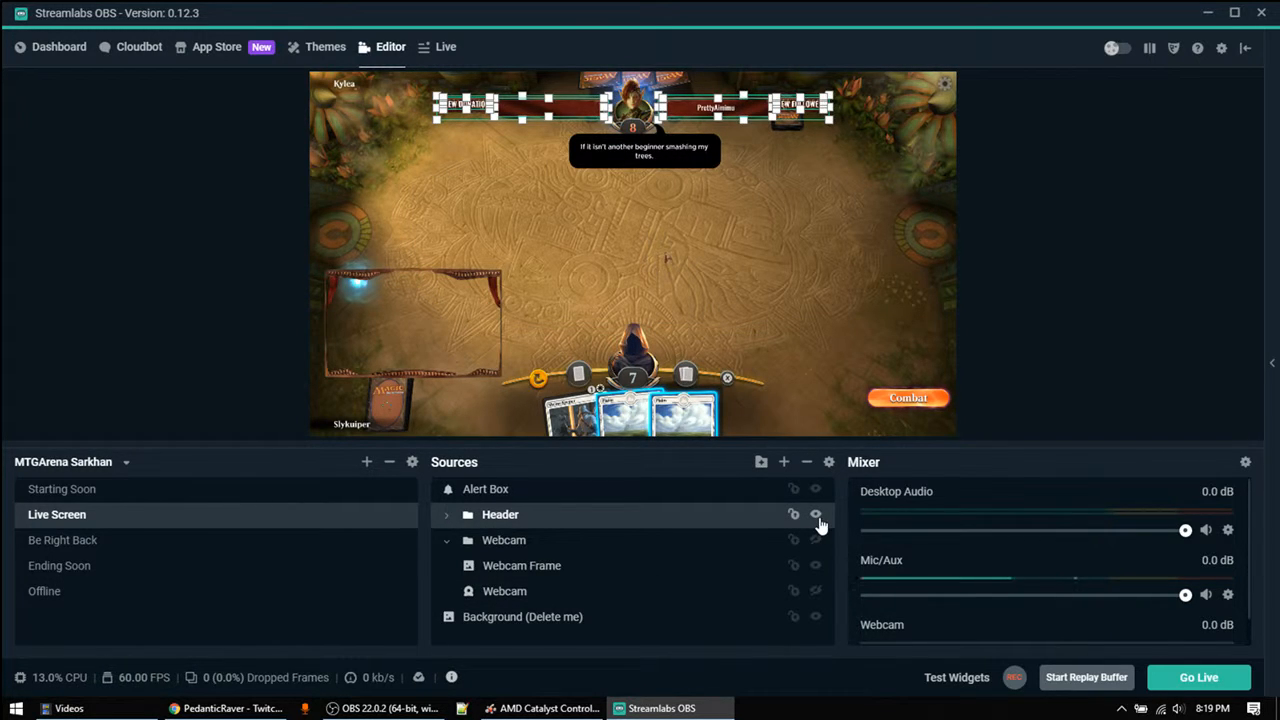
{"action": "left_click", "coordinate": [506, 619]}
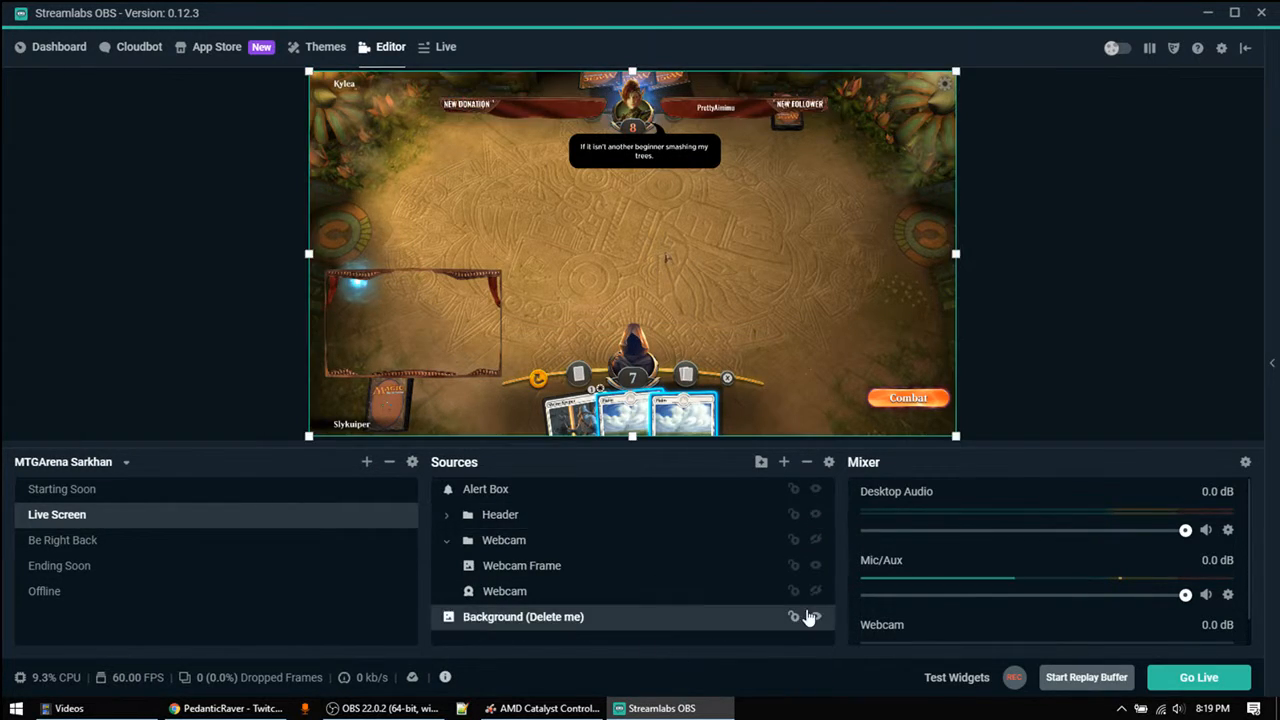
{"action": "left_click", "coordinate": [806, 462]}
{"action": "left_click", "coordinate": [691, 358]}
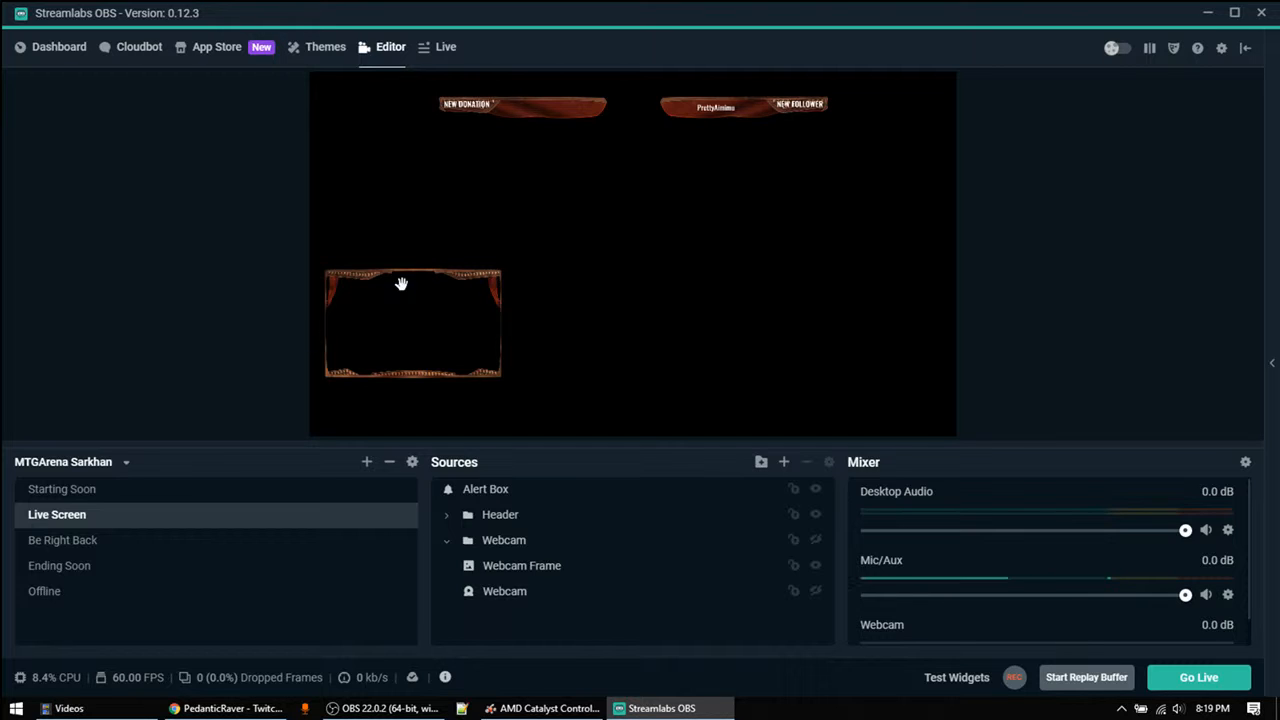
Hide the Webcam Frame source in the Live Screen scene's Webcam folder.
{"action": "left_click", "coordinate": [491, 371]}
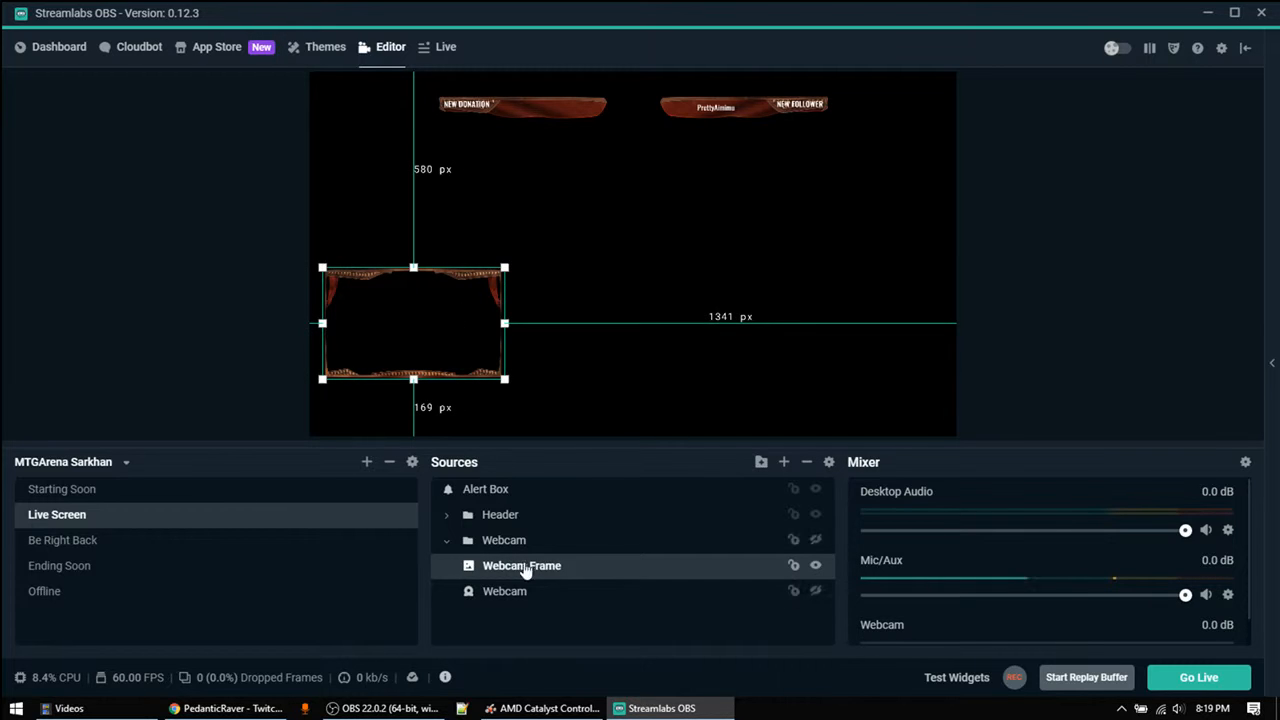
{"action": "left_click", "coordinate": [815, 565]}
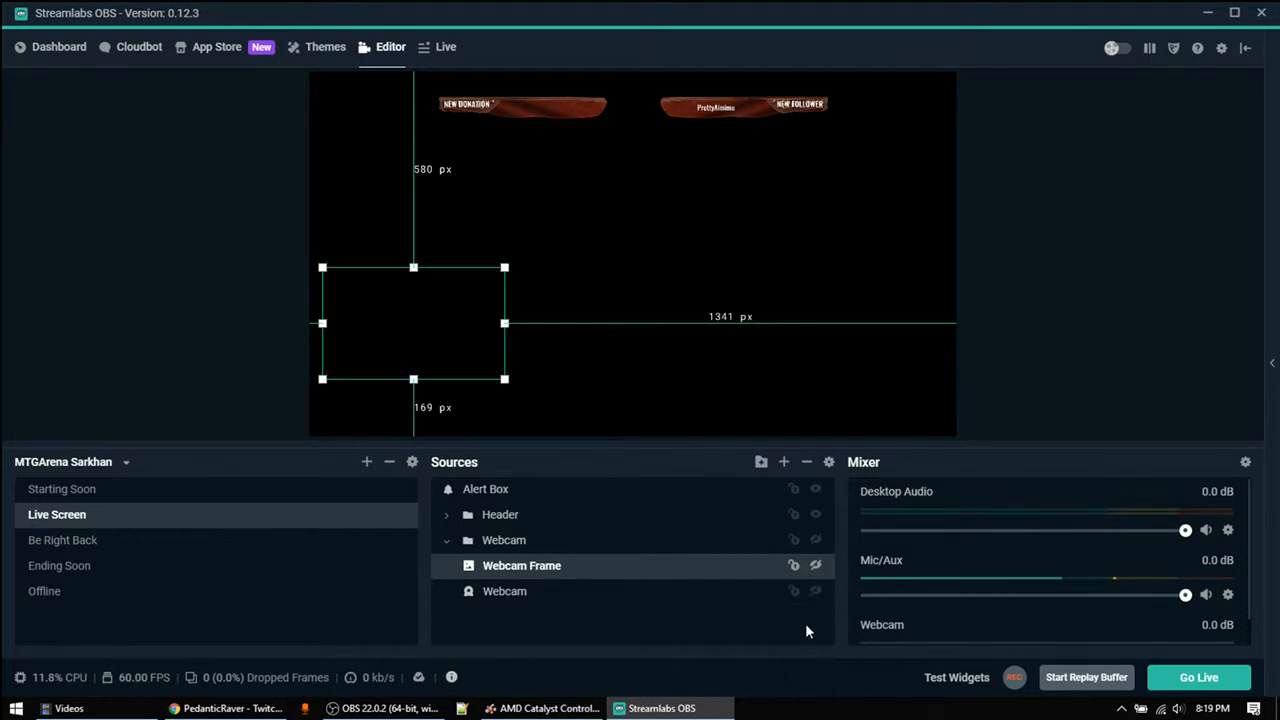
Show the Webcam source, enlarge it from the lower-left corner to cover the whole Live Screen canvas, and hide it again.
{"action": "left_click", "coordinate": [611, 595]}
{"action": "left_click", "coordinate": [816, 591]}
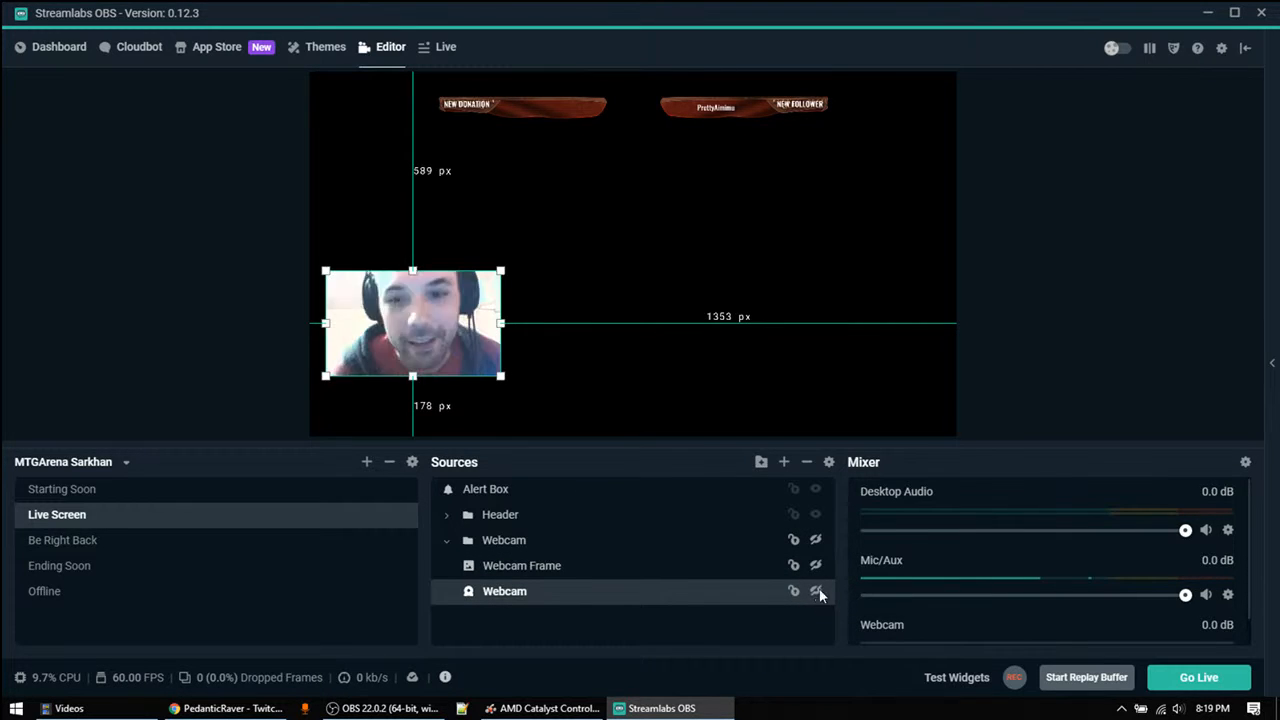
{"action": "left_click_drag", "start_coordinate": [441, 313], "coordinate": [425, 373]}
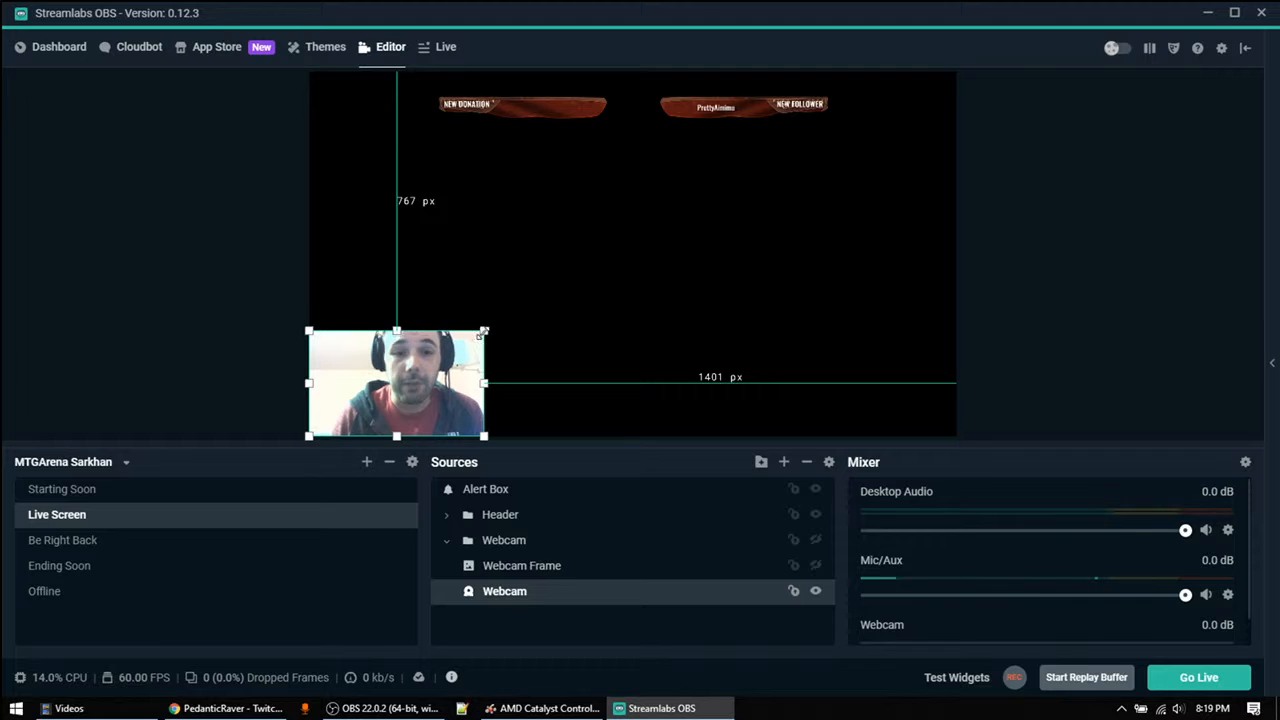
{"action": "left_click_drag", "start_coordinate": [484, 331], "coordinate": [981, 71]}
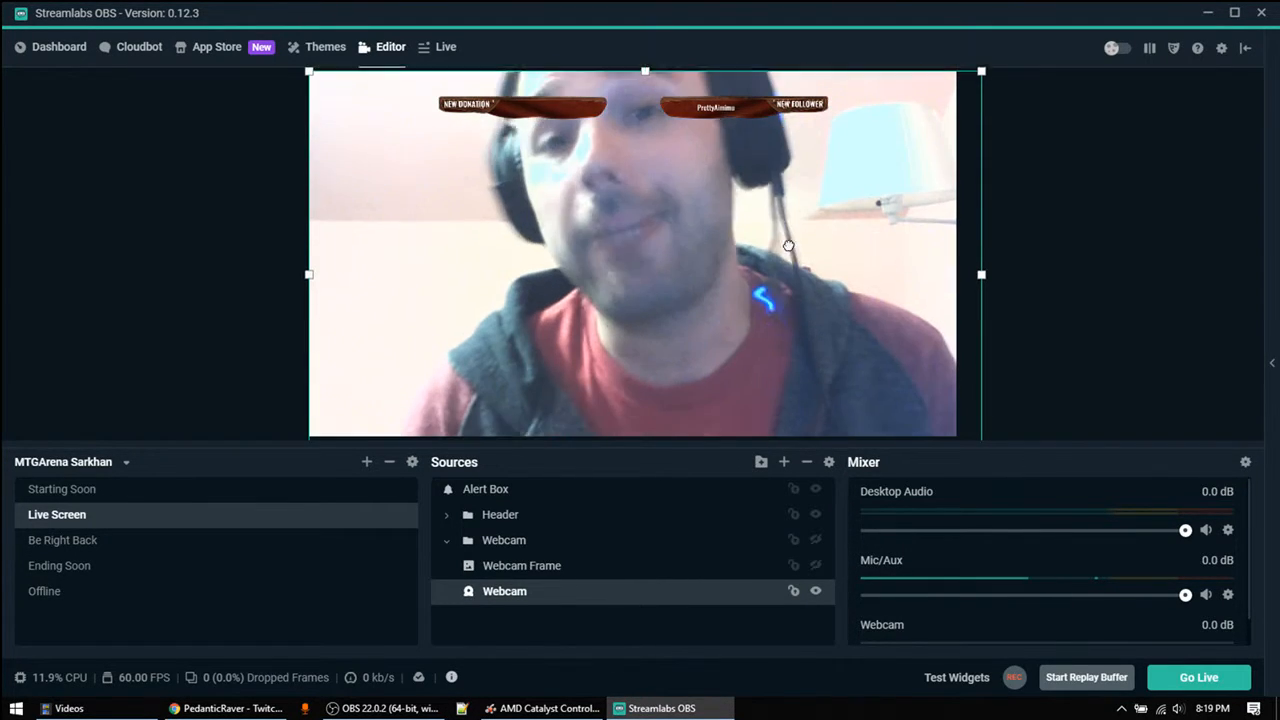
{"action": "left_click_drag", "start_coordinate": [788, 245], "coordinate": [788, 236]}
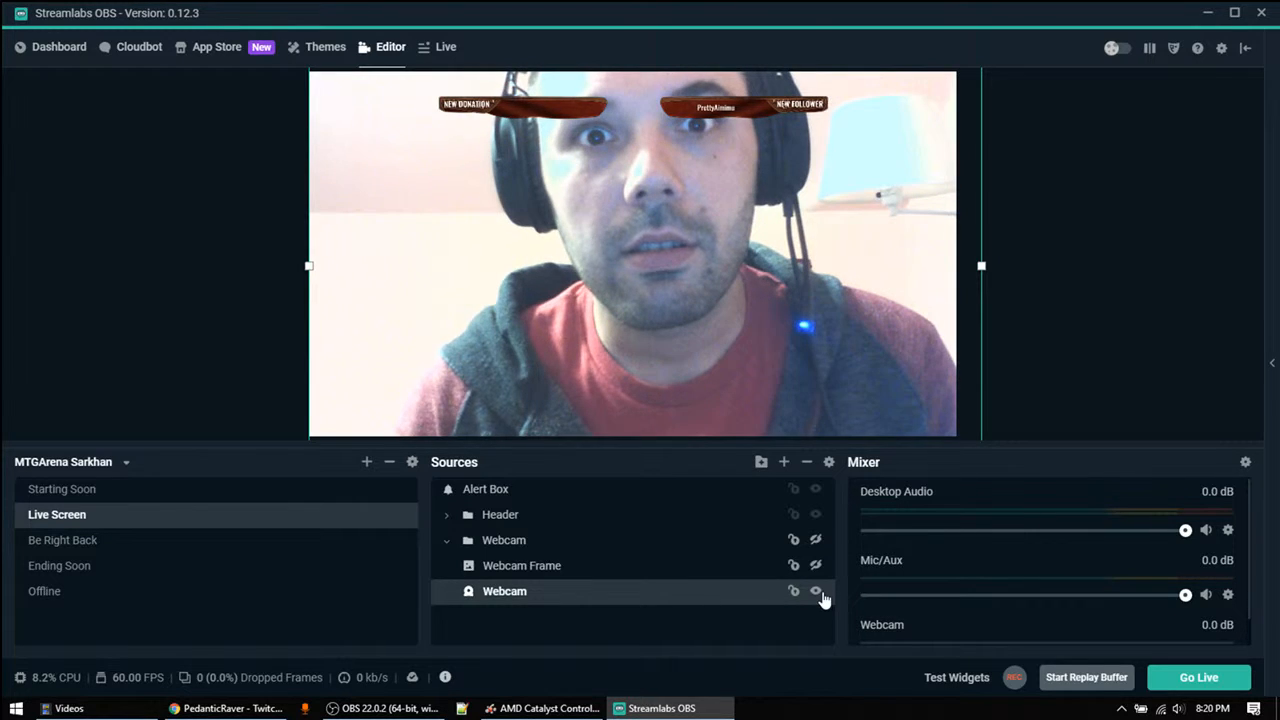
{"action": "left_click", "coordinate": [817, 592]}
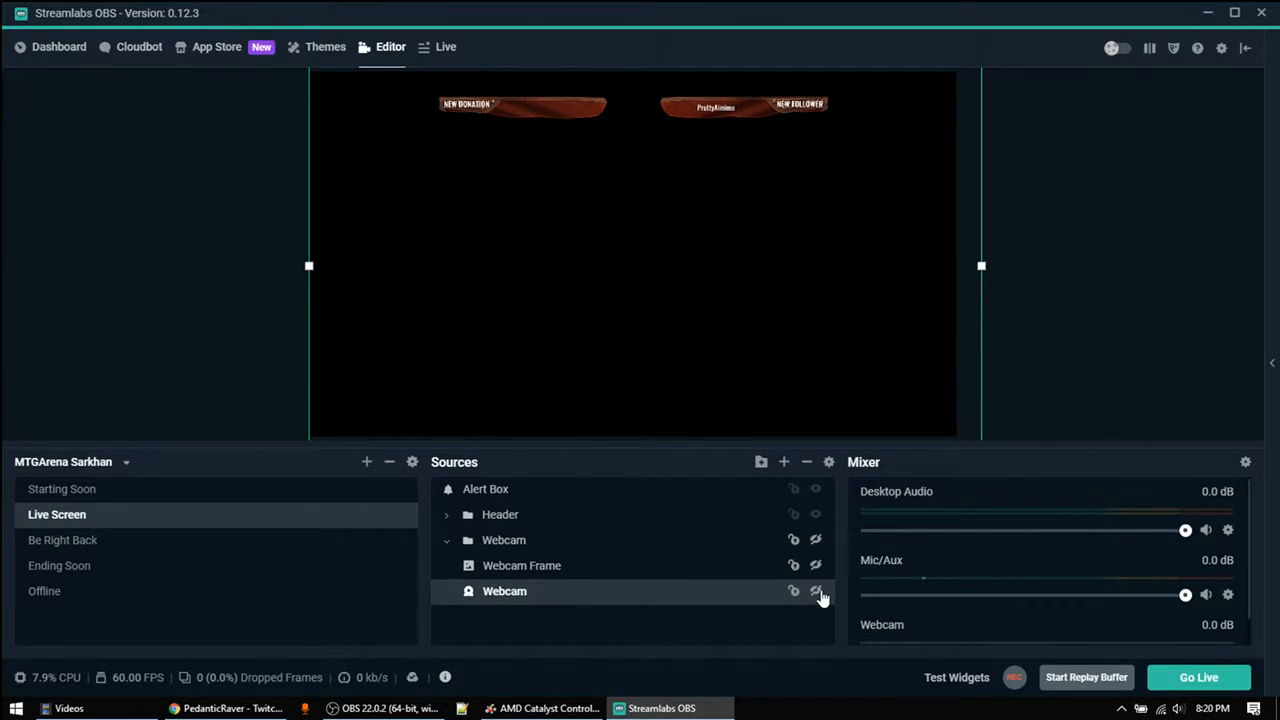
{"action": "left_click", "coordinate": [1137, 258]}
Select the Alert Box source and trigger a test Follow alert and a test Donation alert.
{"action": "left_click", "coordinate": [561, 489]}
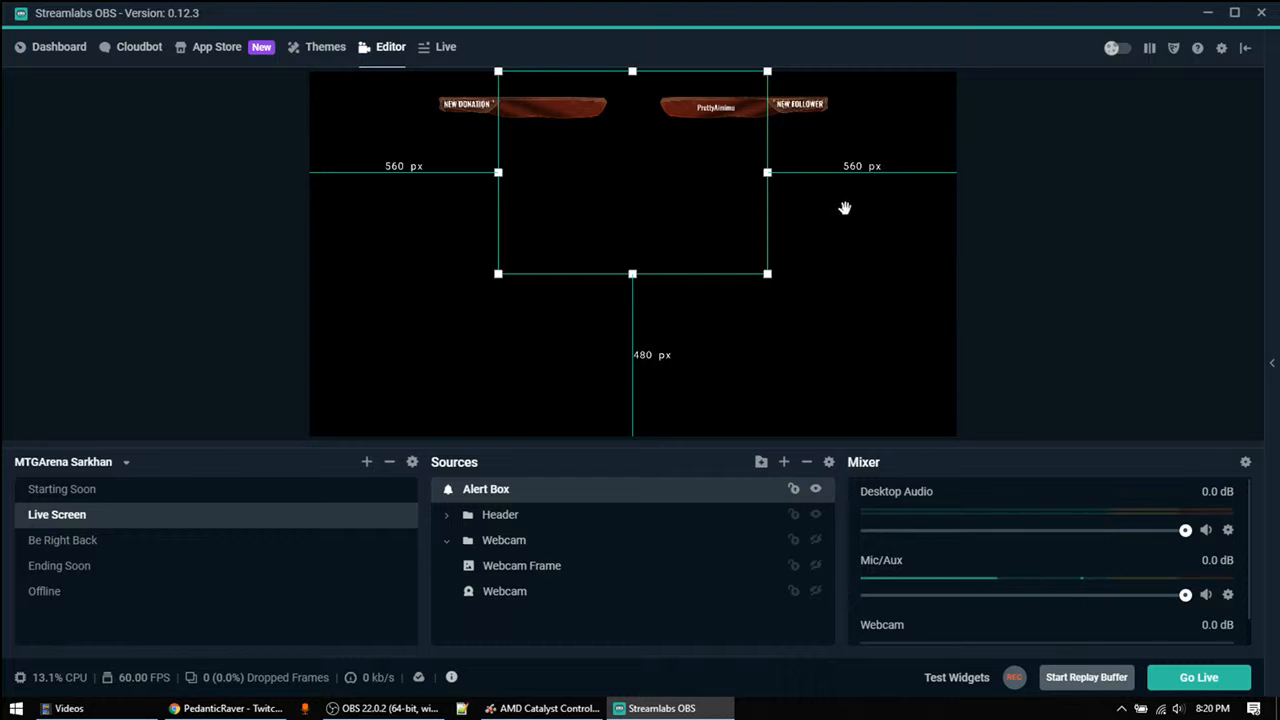
{"action": "left_click", "coordinate": [956, 677]}
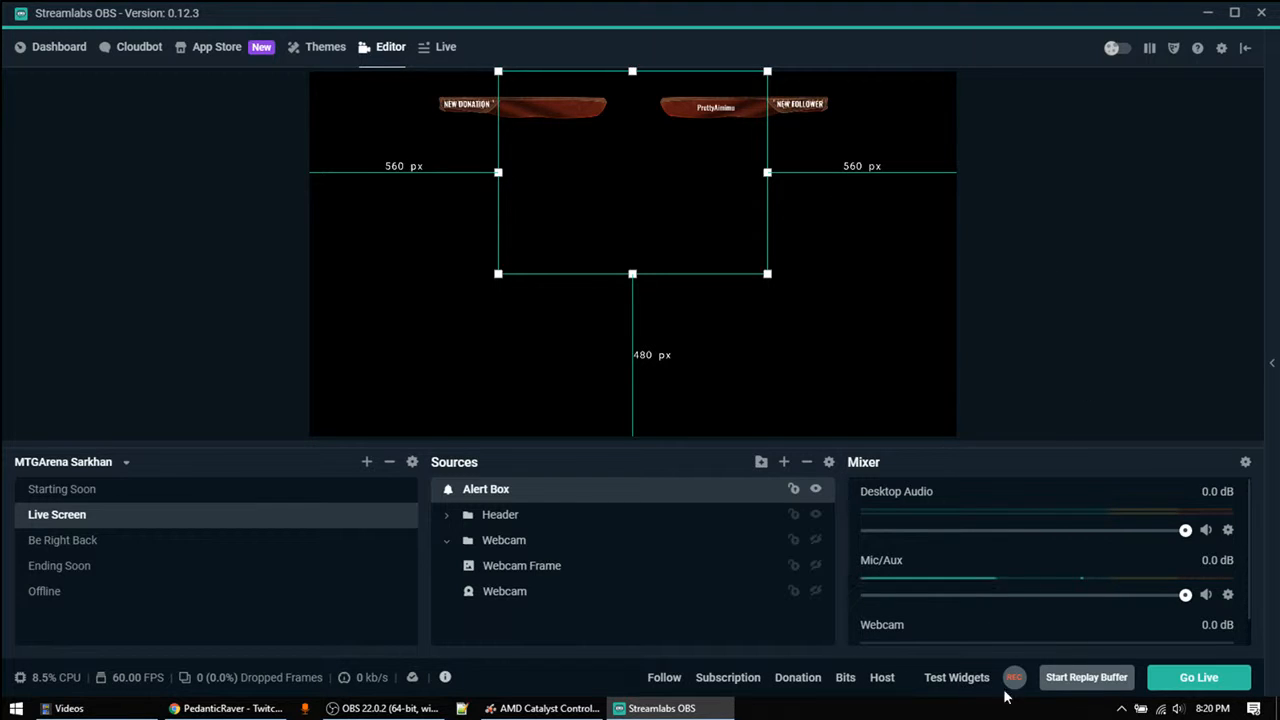
{"action": "left_click", "coordinate": [662, 680]}
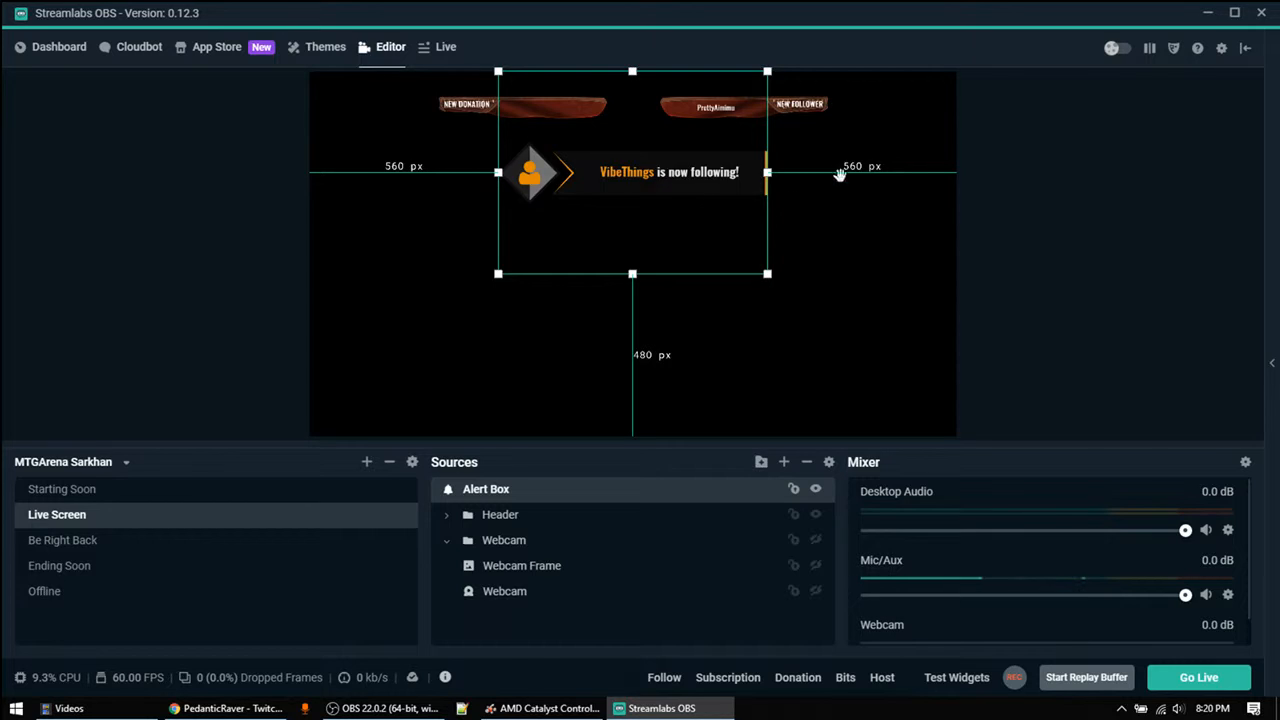
{"action": "left_click", "coordinate": [798, 677]}
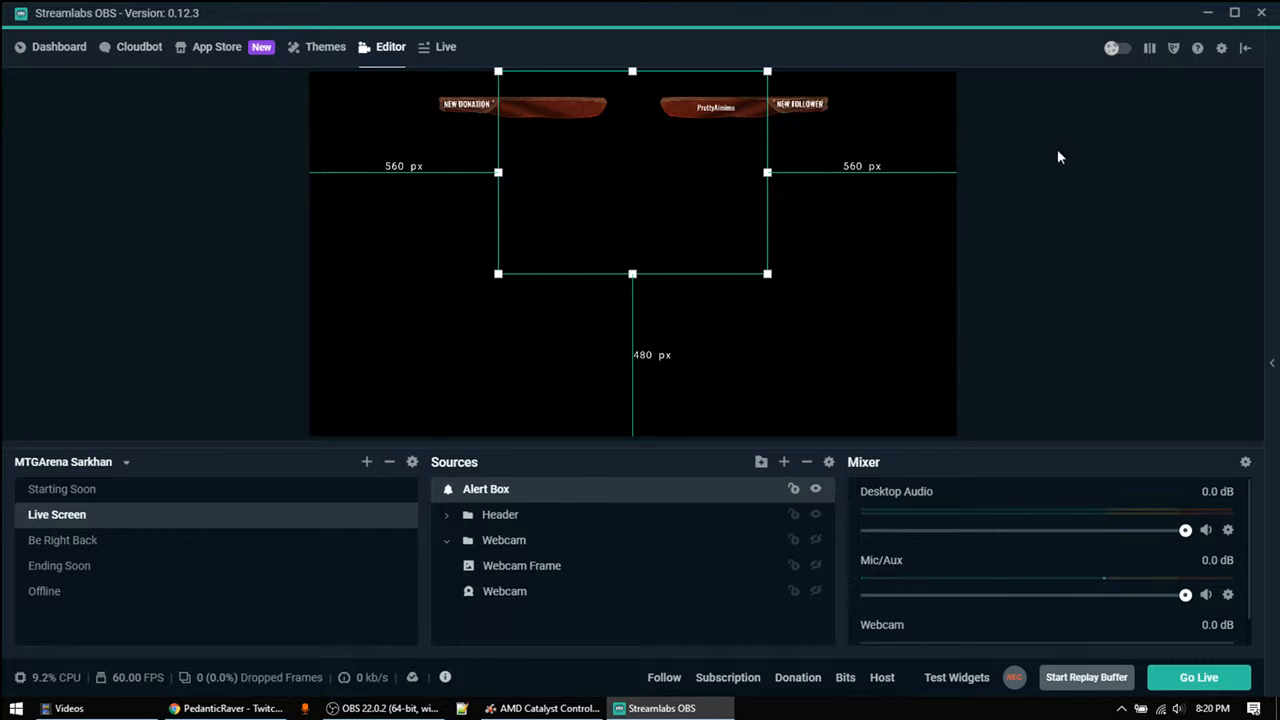
View the Cloudbot modules page and return to the Dashboard.
{"action": "left_click", "coordinate": [57, 47]}
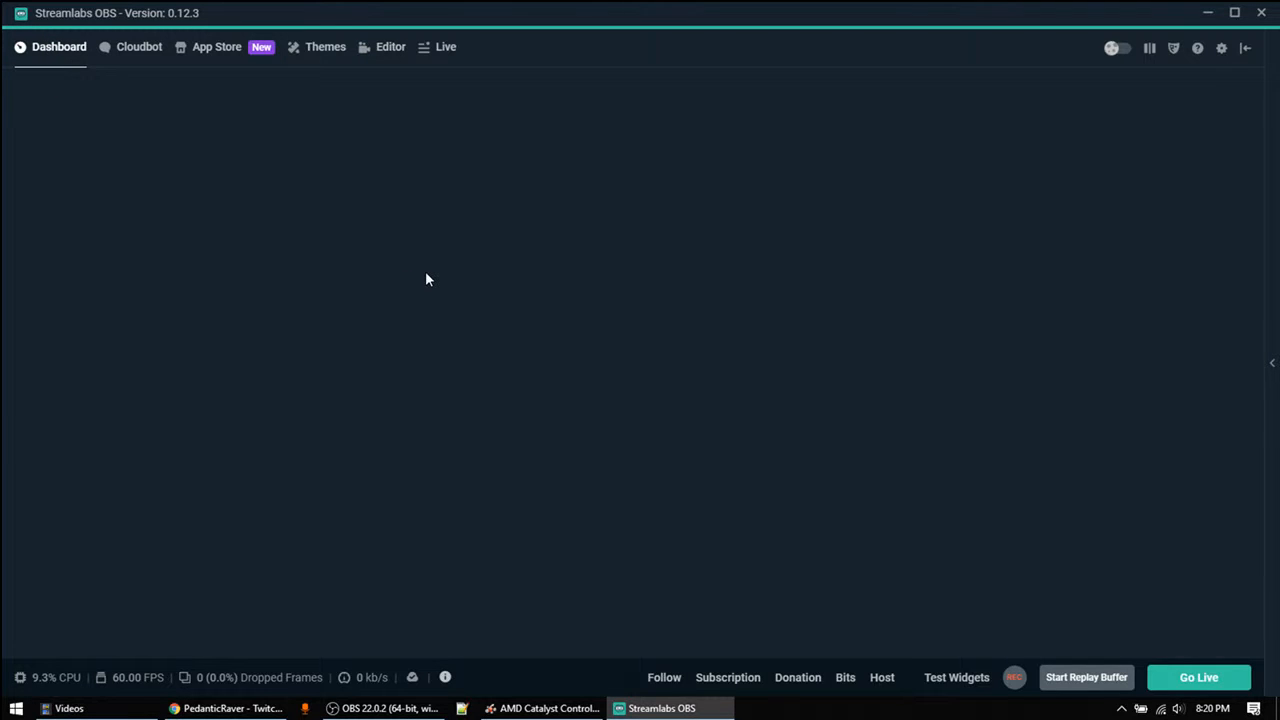
{"action": "left_click", "coordinate": [131, 48]}
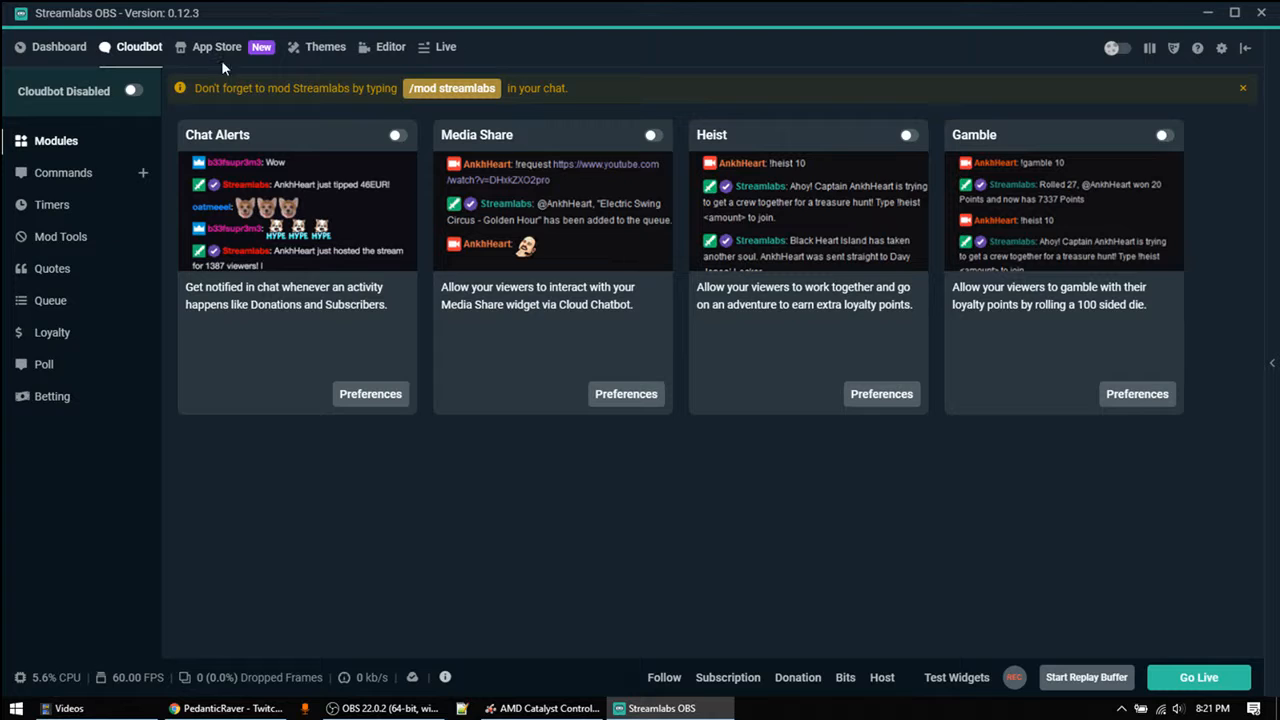
{"action": "left_click", "coordinate": [55, 47]}
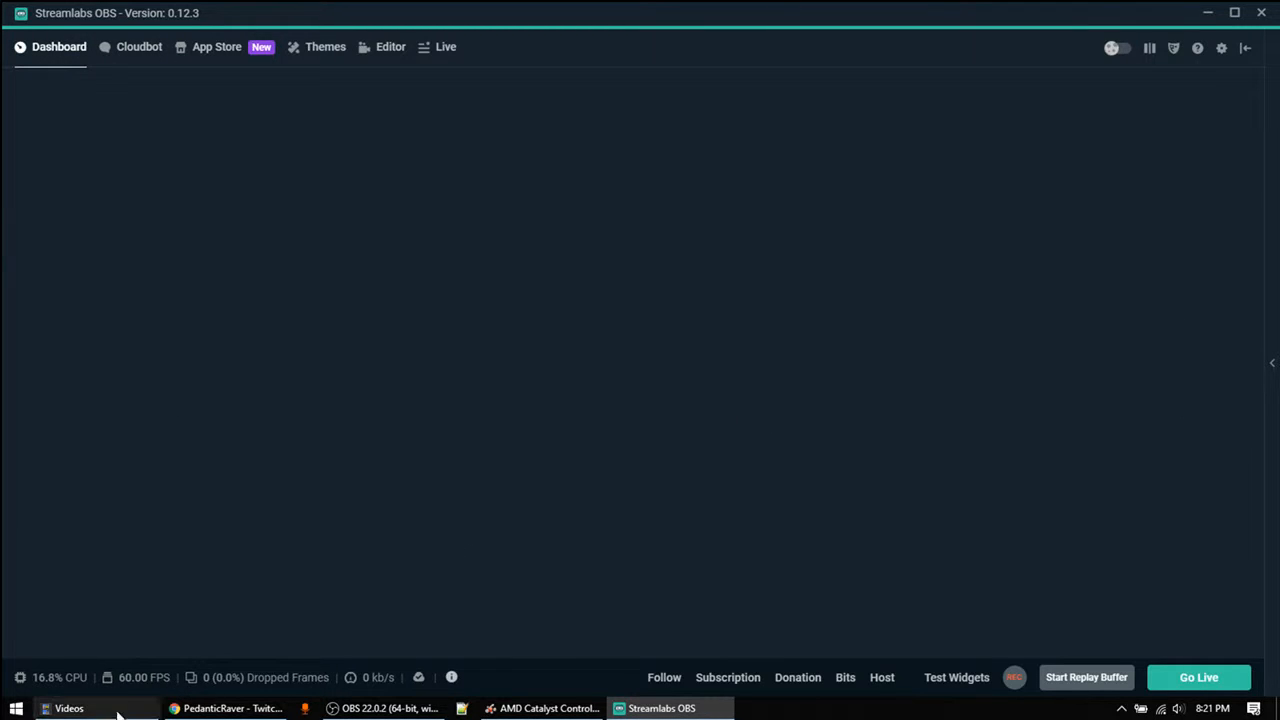
Switch to the Twitch channel page in Chrome and send the /mod command for another account's username in the stream chat.
{"action": "left_click", "coordinate": [210, 709]}
{"action": "scroll", "coordinate": [672, 404], "scroll_direction": "up", "scroll_amount": 2}
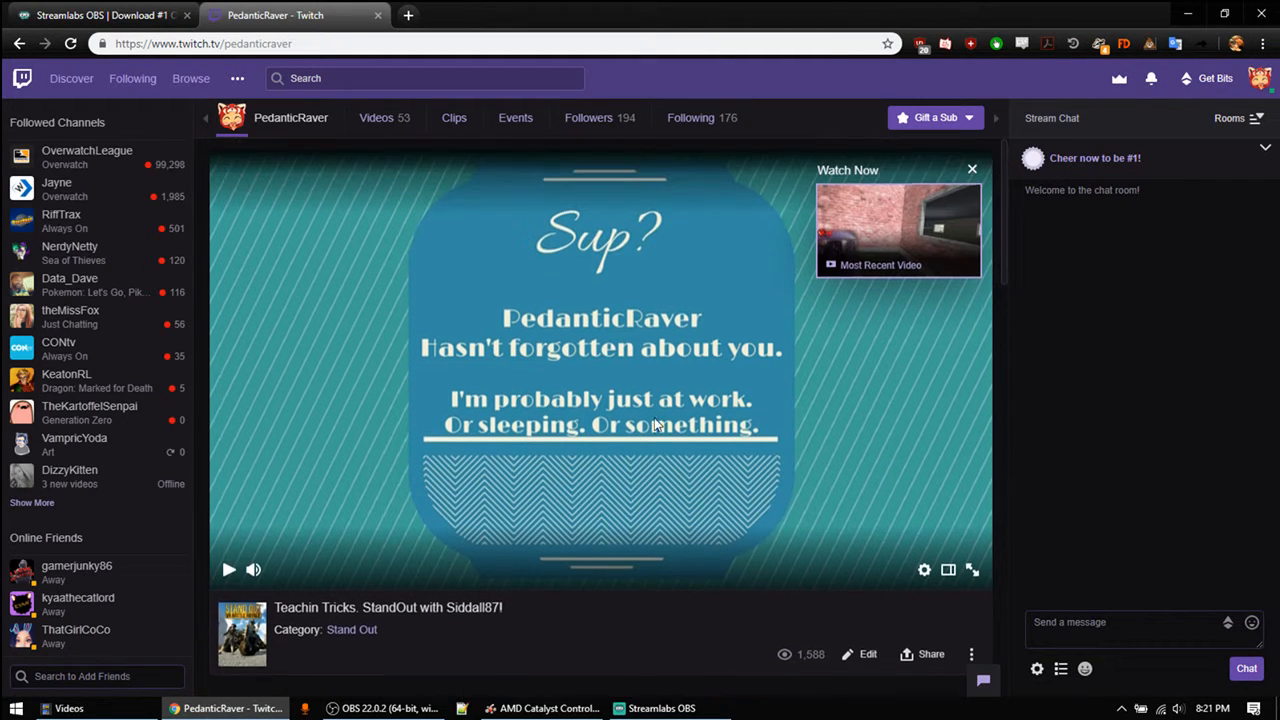
{"action": "left_click", "coordinate": [1144, 624]}
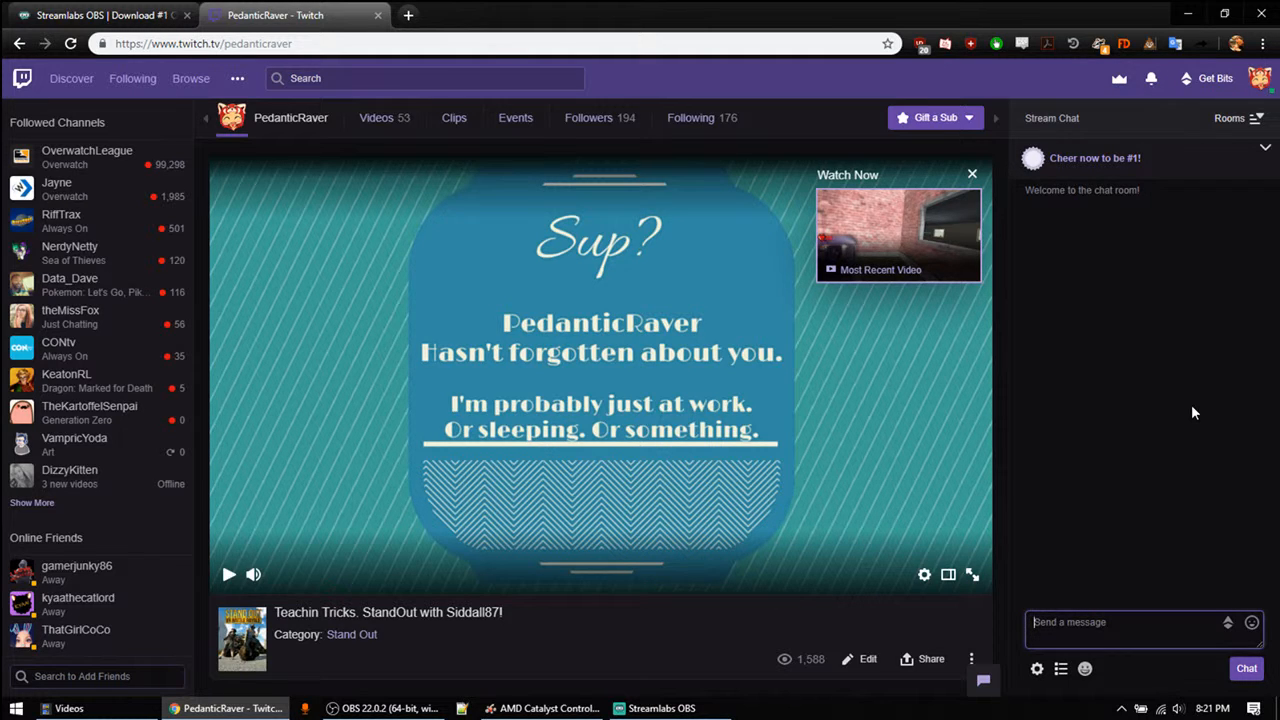
{"action": "type", "text": "/mod VibeThings"}
{"action": "key", "text": "Return"}
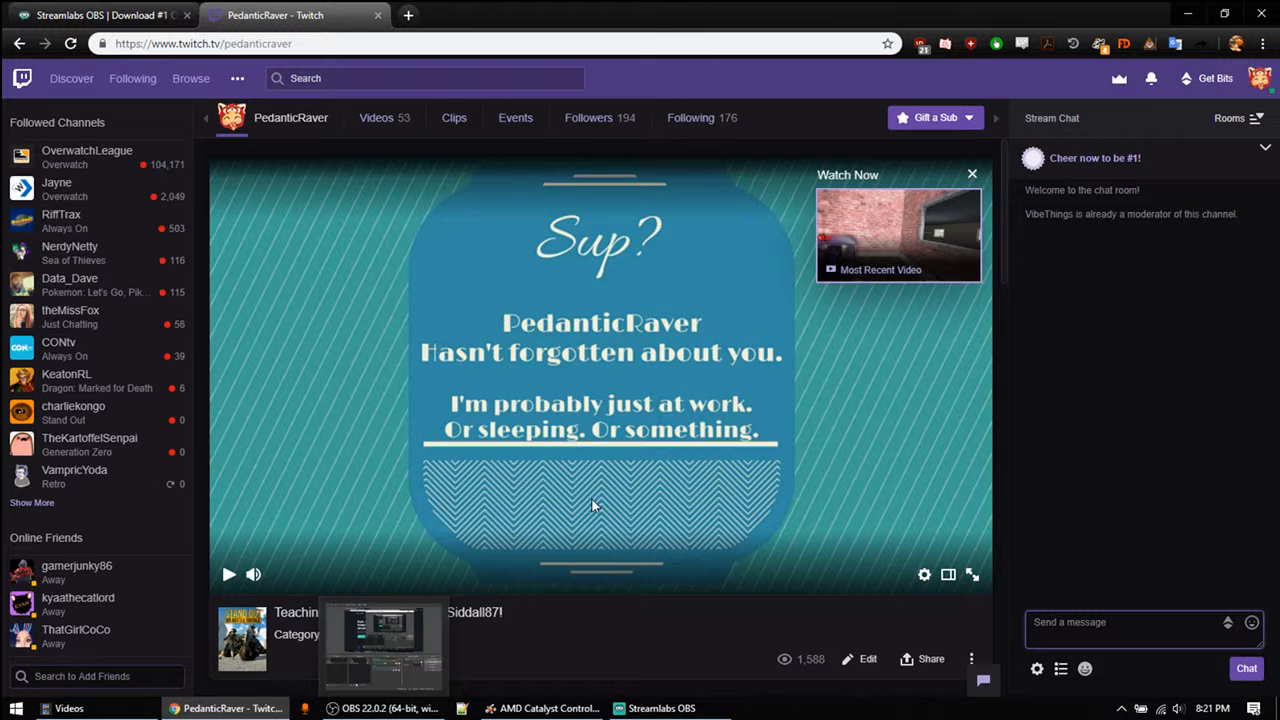
Look over the info panels below the Twitch channel's player and return to the Streamlabs OBS scene editor.
{"action": "scroll", "coordinate": [592, 503], "scroll_direction": "down", "scroll_amount": 4}
{"action": "scroll", "coordinate": [592, 508], "scroll_direction": "up", "scroll_amount": 1}
{"action": "scroll", "coordinate": [592, 506], "scroll_direction": "down", "scroll_amount": 3}
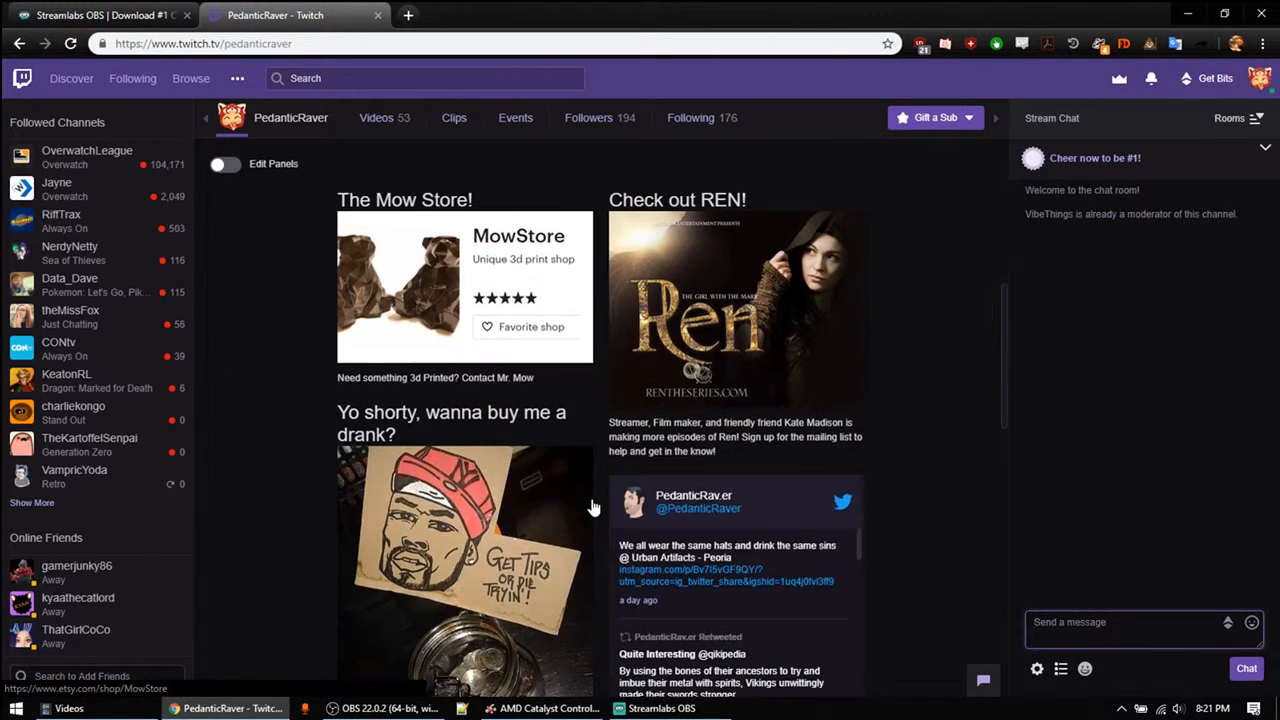
{"action": "left_click", "coordinate": [662, 708]}
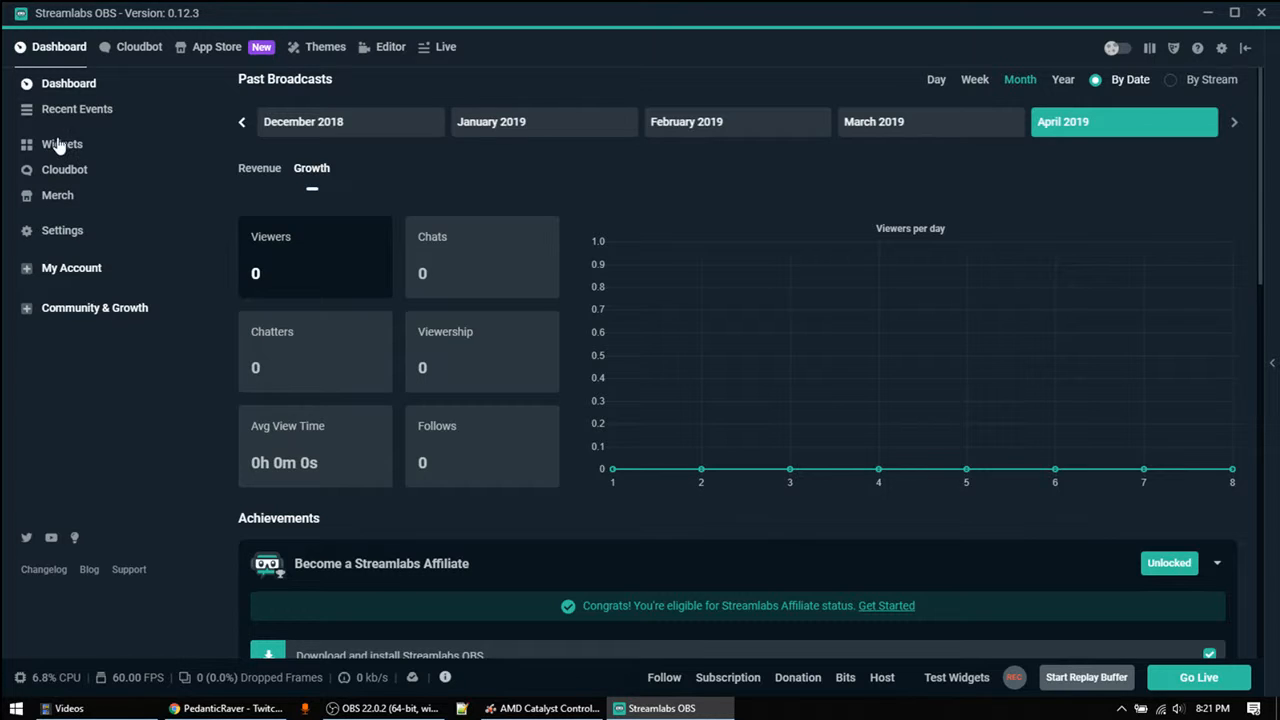
{"action": "left_click", "coordinate": [390, 47]}
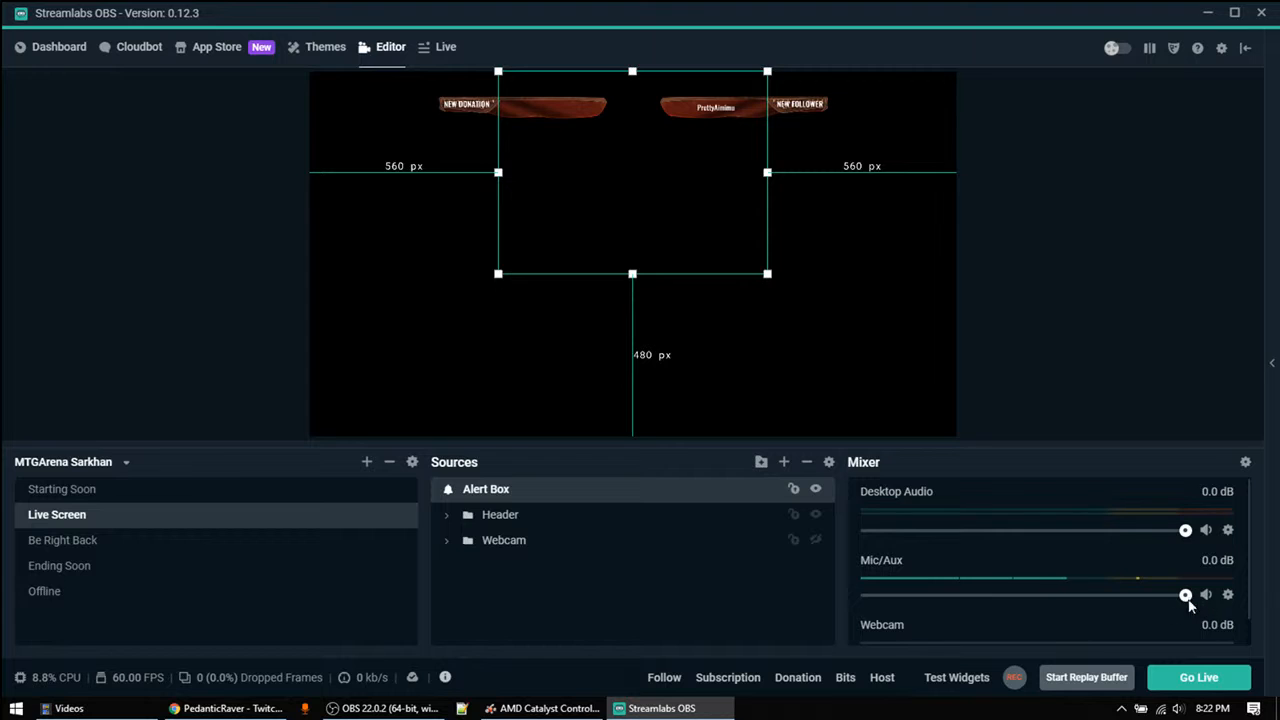
Open the Windows Sound settings and show the Levels of the input microphone's device properties.
{"action": "right_click", "coordinate": [1183, 708]}
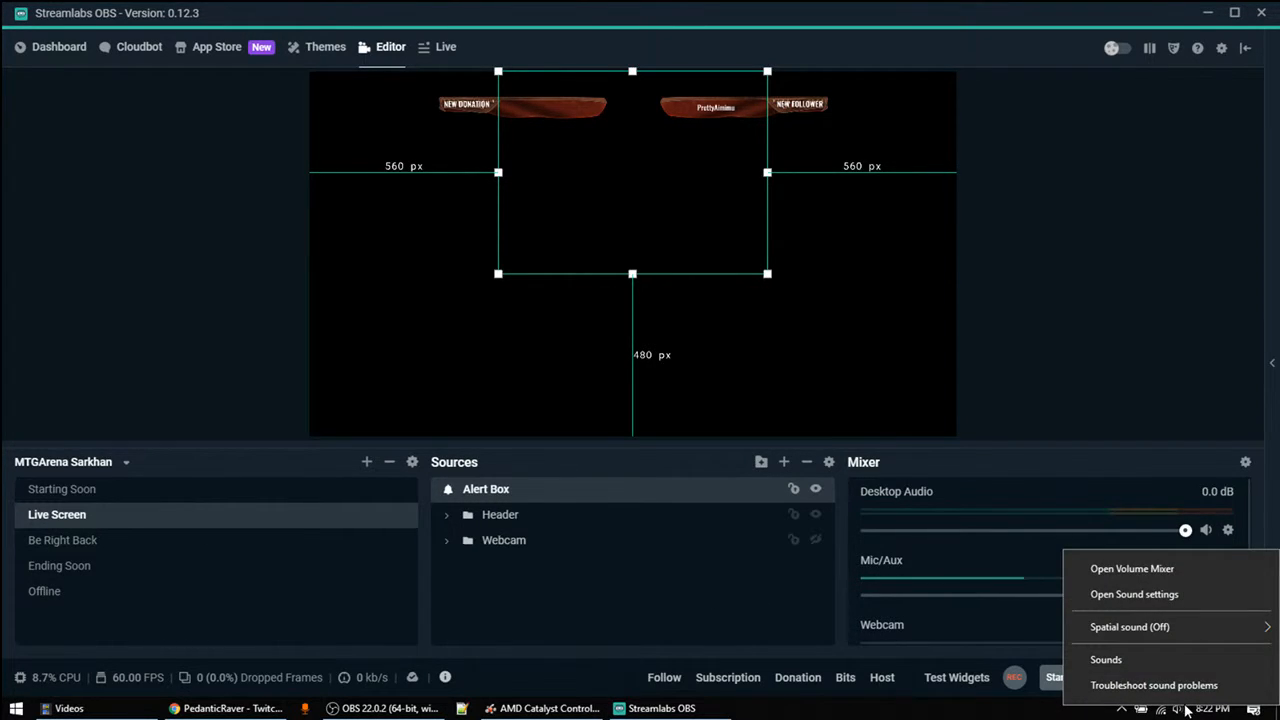
{"action": "left_click", "coordinate": [1142, 597]}
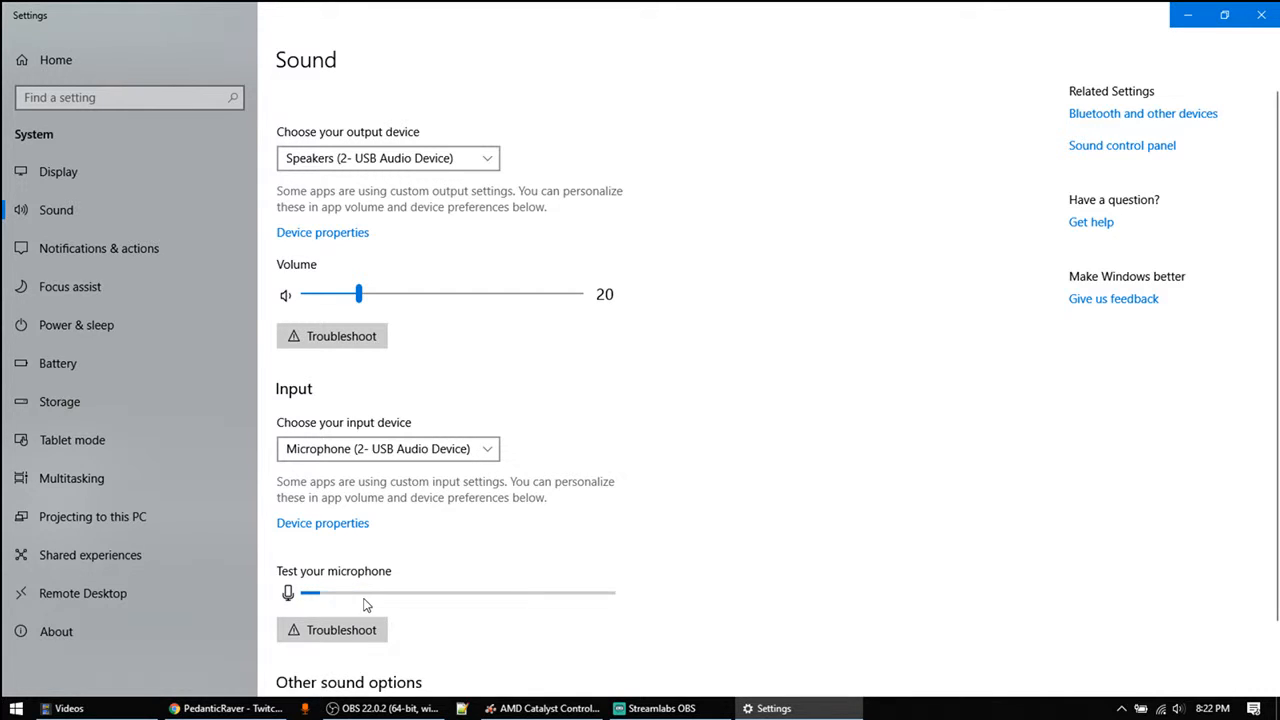
{"action": "scroll", "coordinate": [706, 413], "scroll_direction": "down", "scroll_amount": 2}
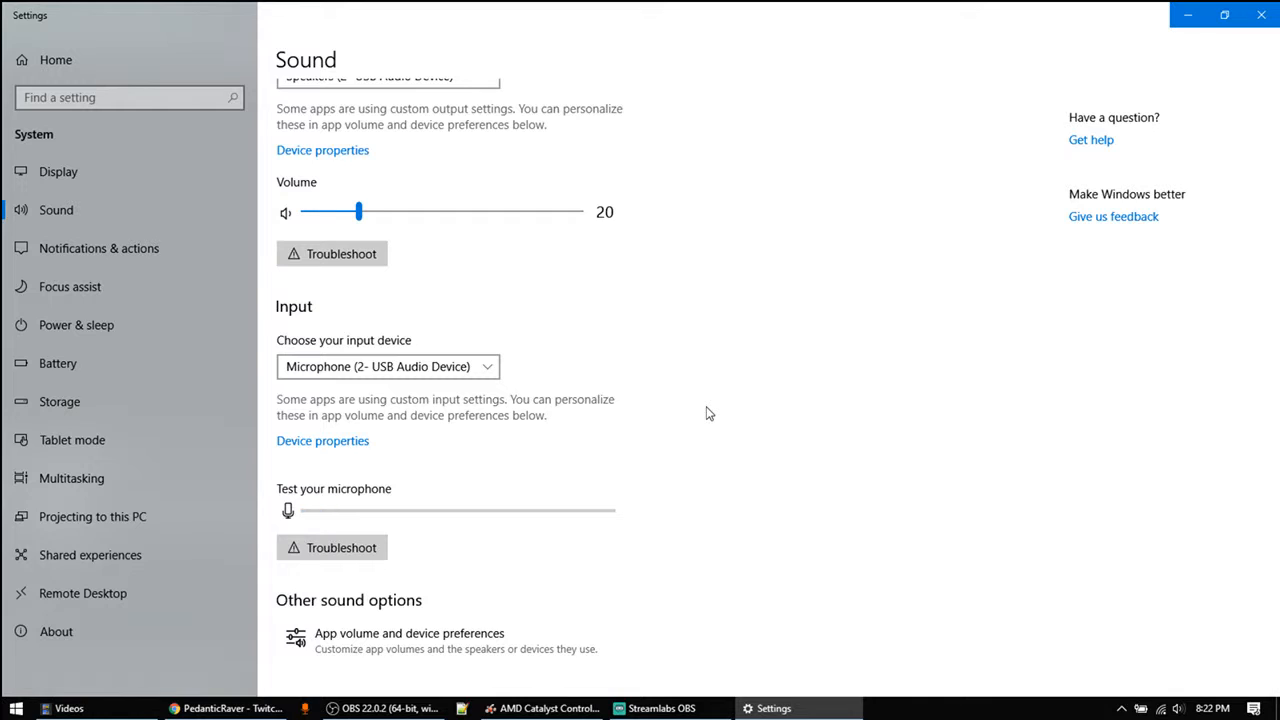
{"action": "scroll", "coordinate": [706, 413], "scroll_direction": "up", "scroll_amount": 2}
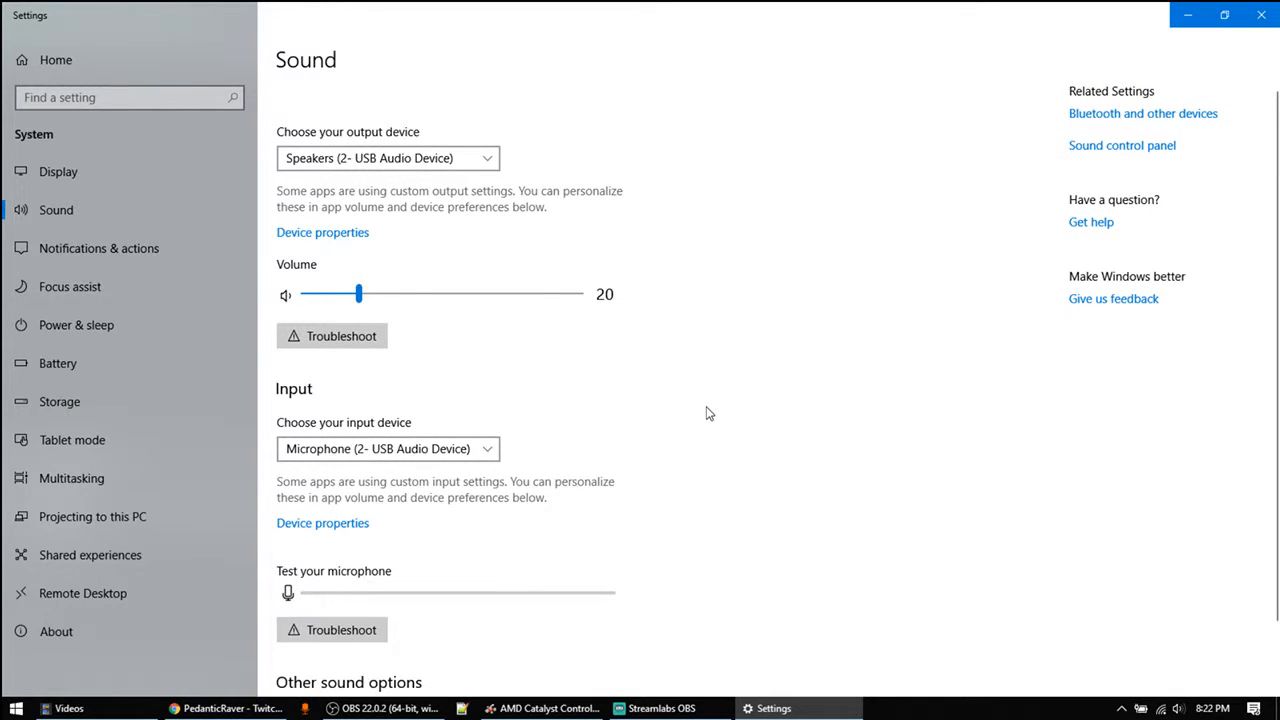
{"action": "left_click", "coordinate": [320, 535]}
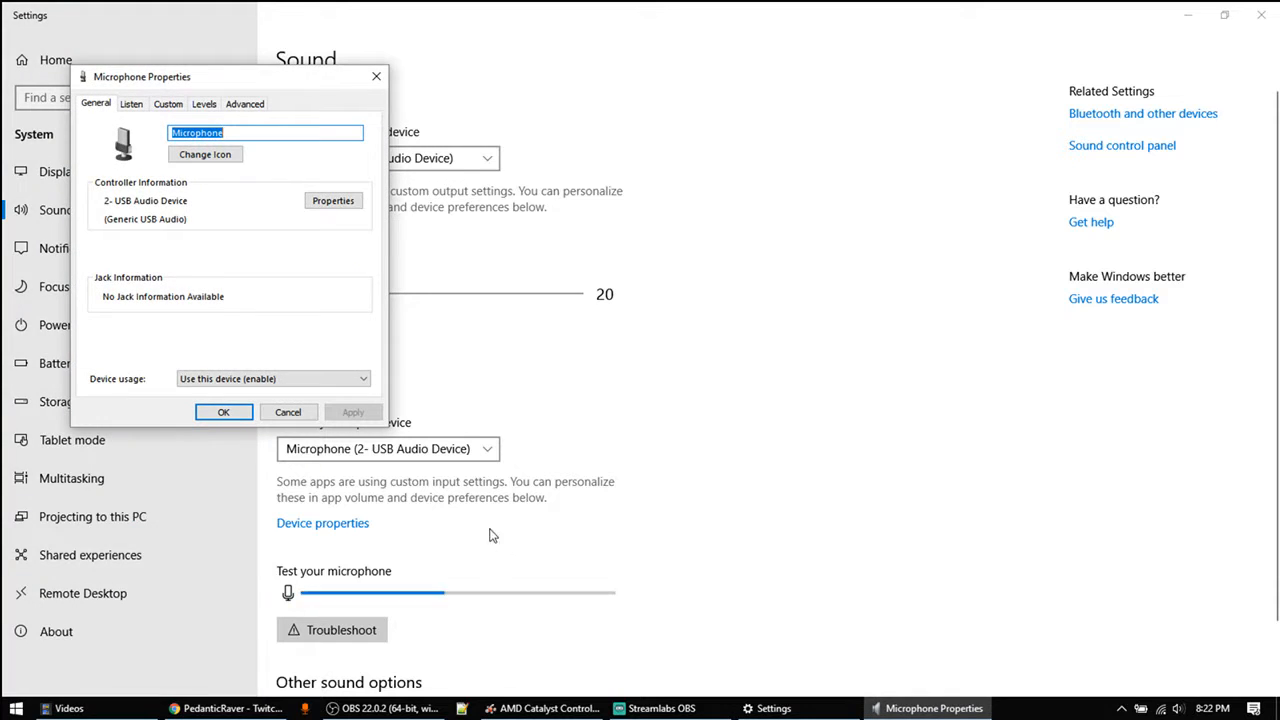
{"action": "left_click_drag", "start_coordinate": [260, 79], "coordinate": [763, 136]}
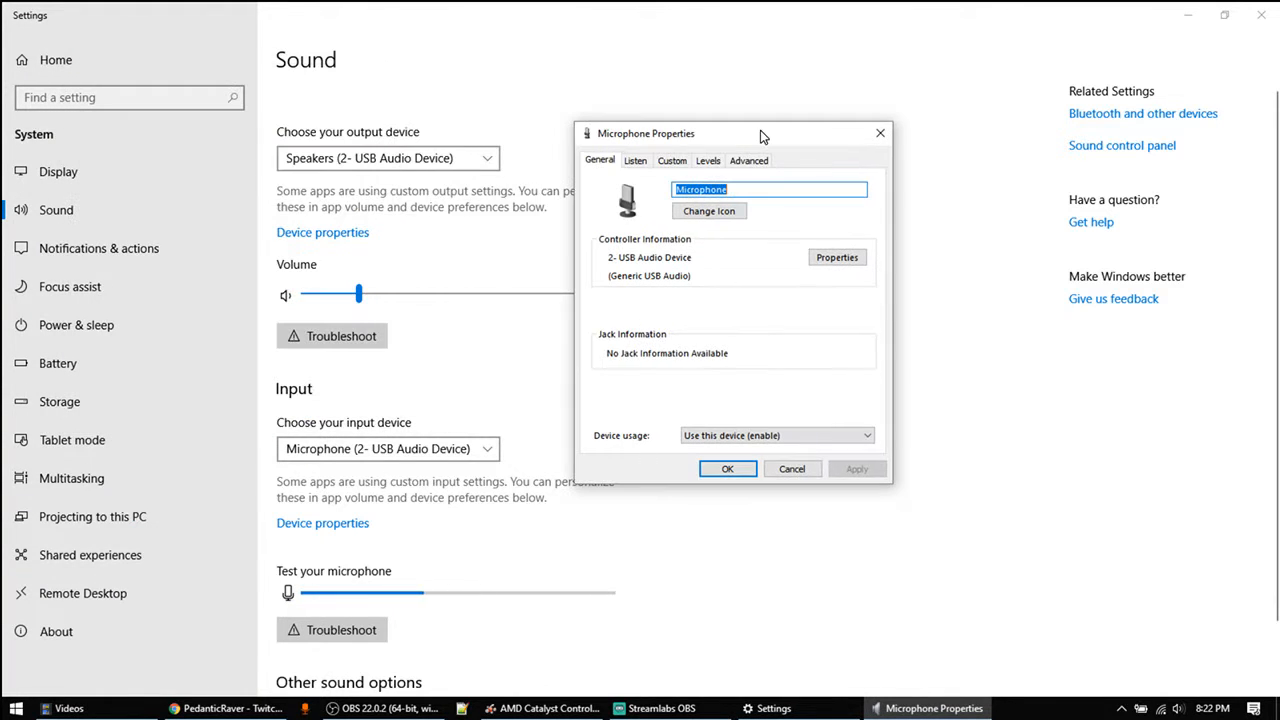
{"action": "left_click", "coordinate": [708, 161]}
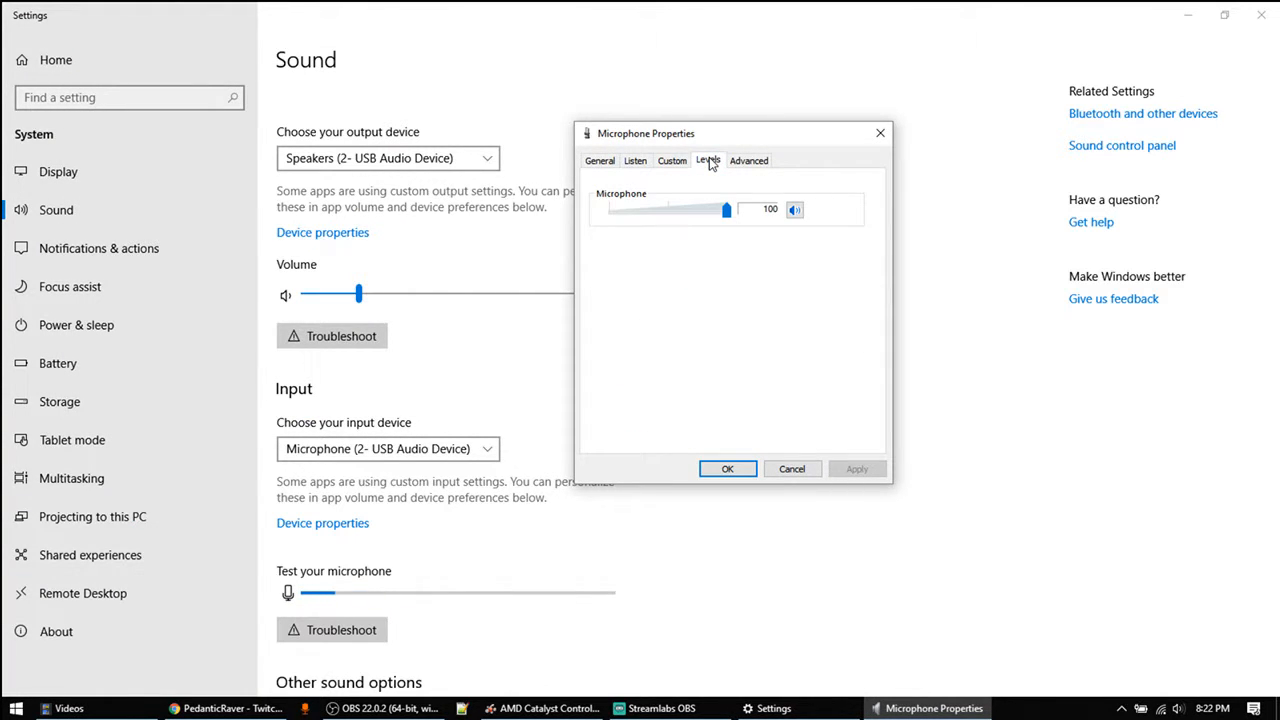
Switch to Streamlabs OBS and bring the Microphone Properties window in front of it.
{"action": "right_click", "coordinate": [1178, 708]}
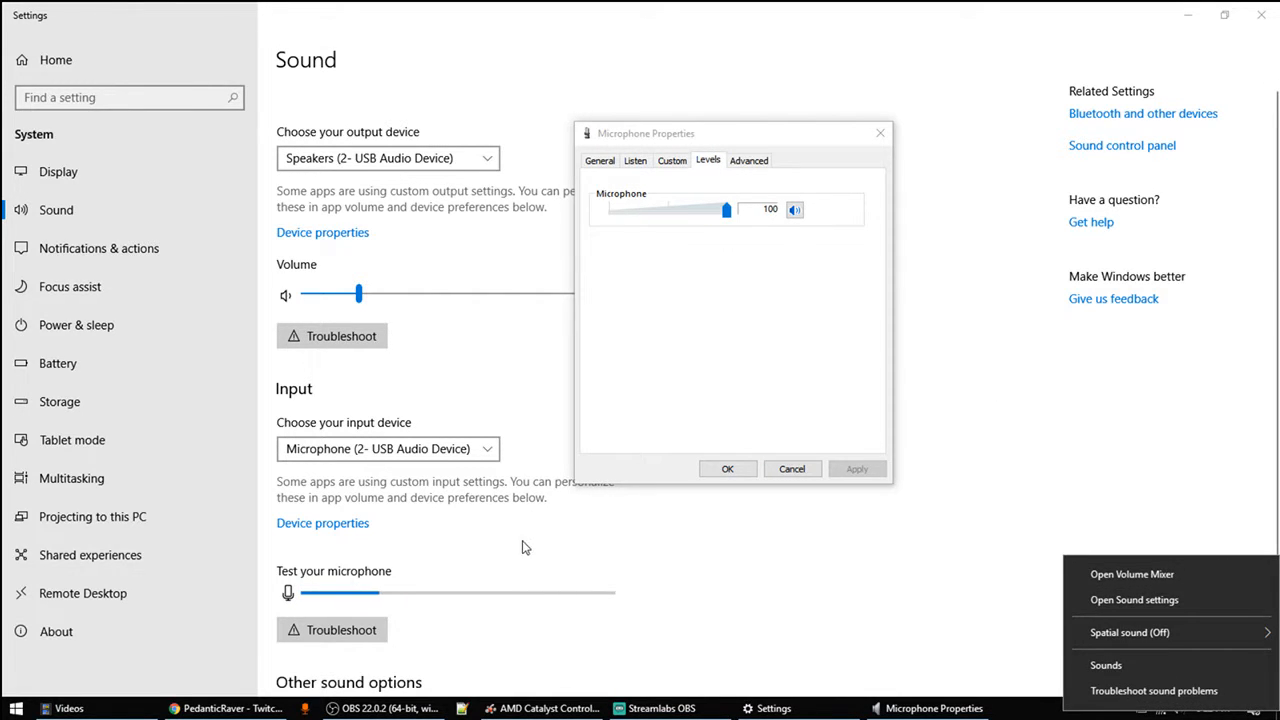
{"action": "left_click", "coordinate": [298, 548]}
{"action": "left_click", "coordinate": [972, 708]}
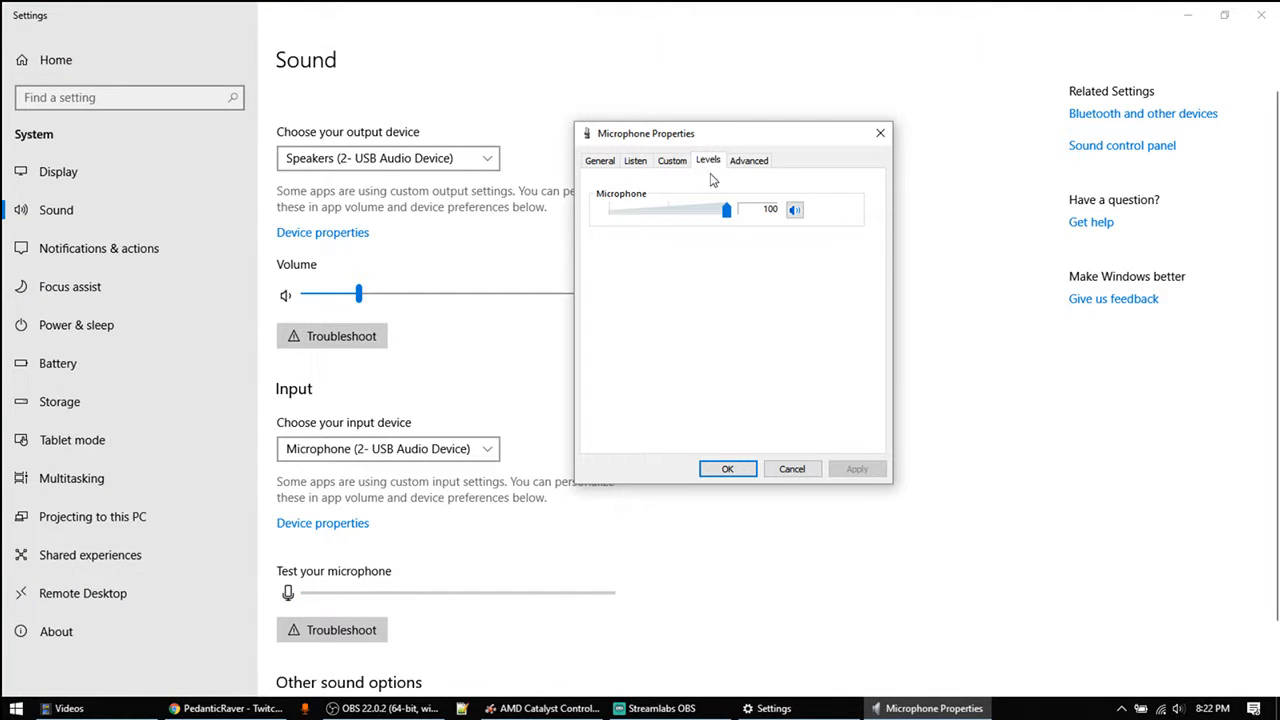
{"action": "left_click", "coordinate": [655, 708]}
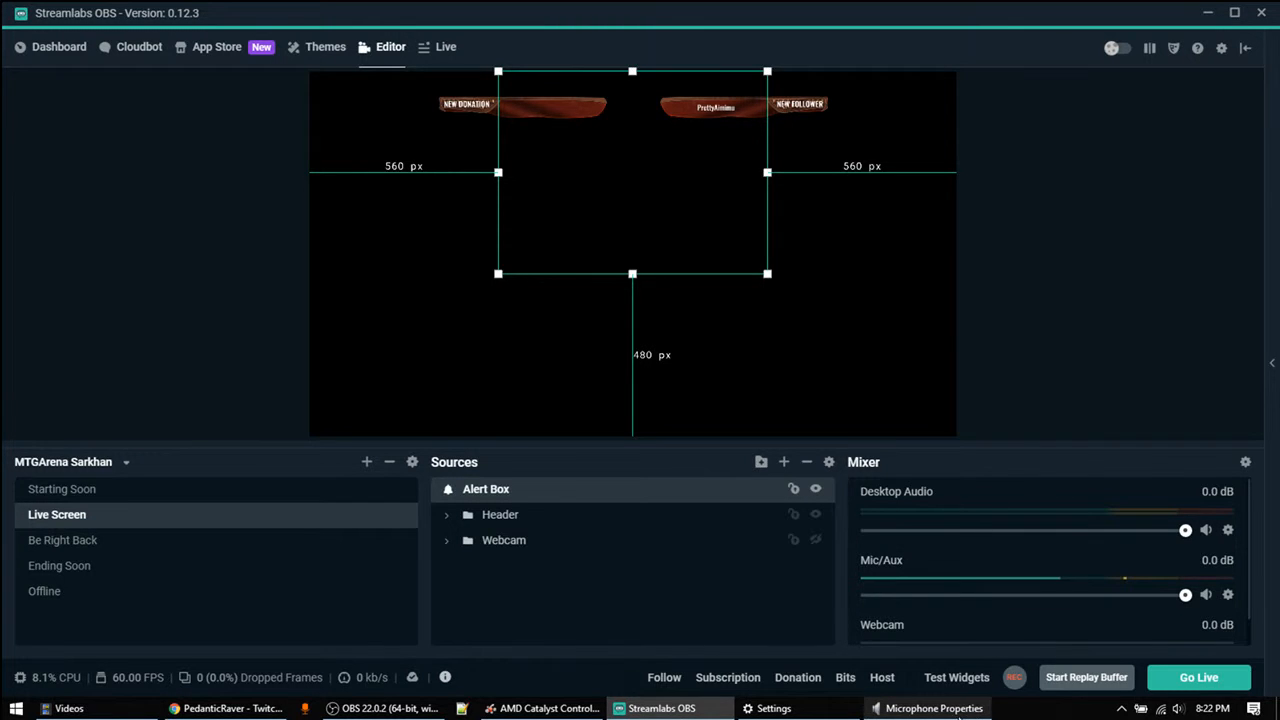
{"action": "left_click", "coordinate": [930, 708]}
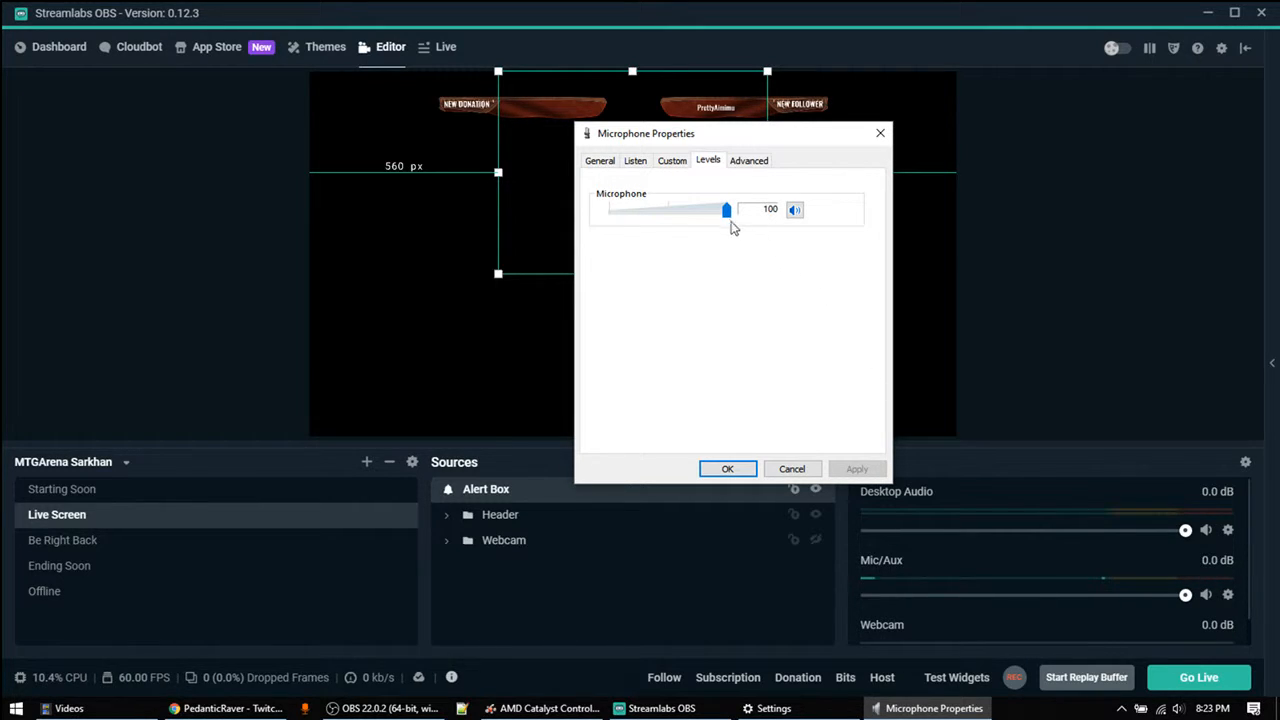
Try the microphone level at 85, set it back to 100 and confirm the properties dialog.
{"action": "left_click_drag", "start_coordinate": [728, 218], "coordinate": [709, 214]}
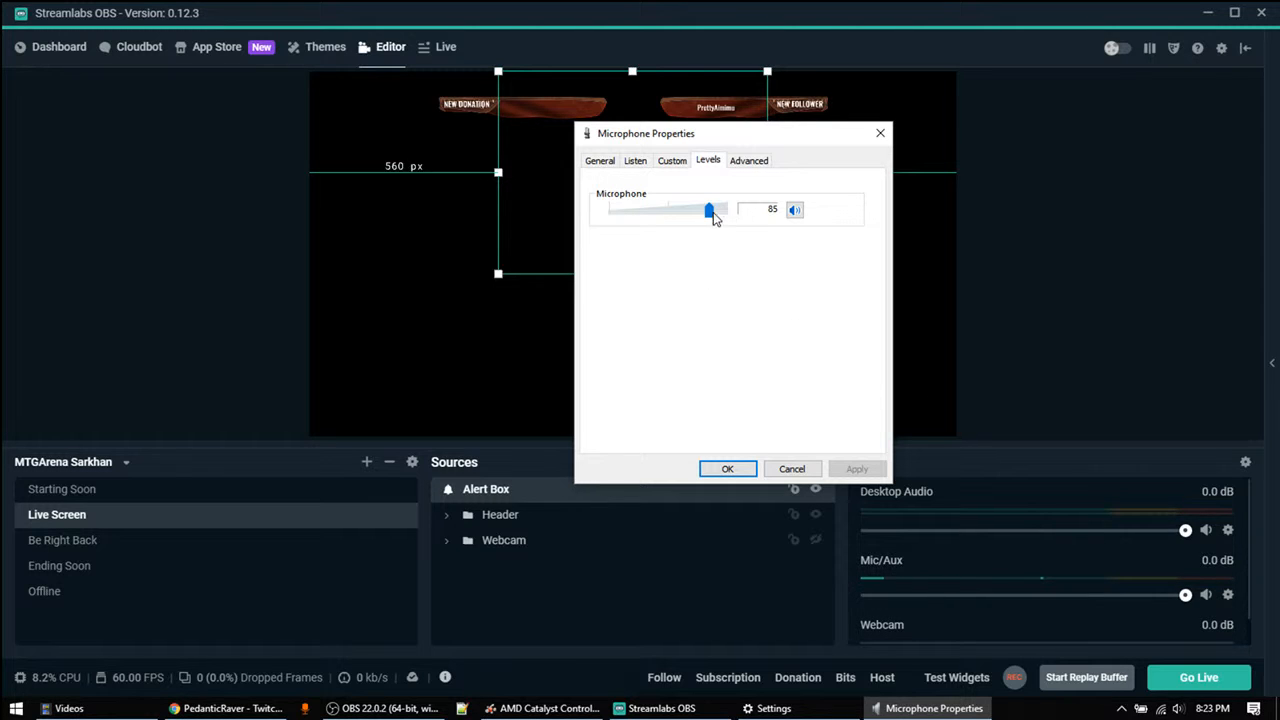
{"action": "left_click_drag", "start_coordinate": [713, 218], "coordinate": [763, 214]}
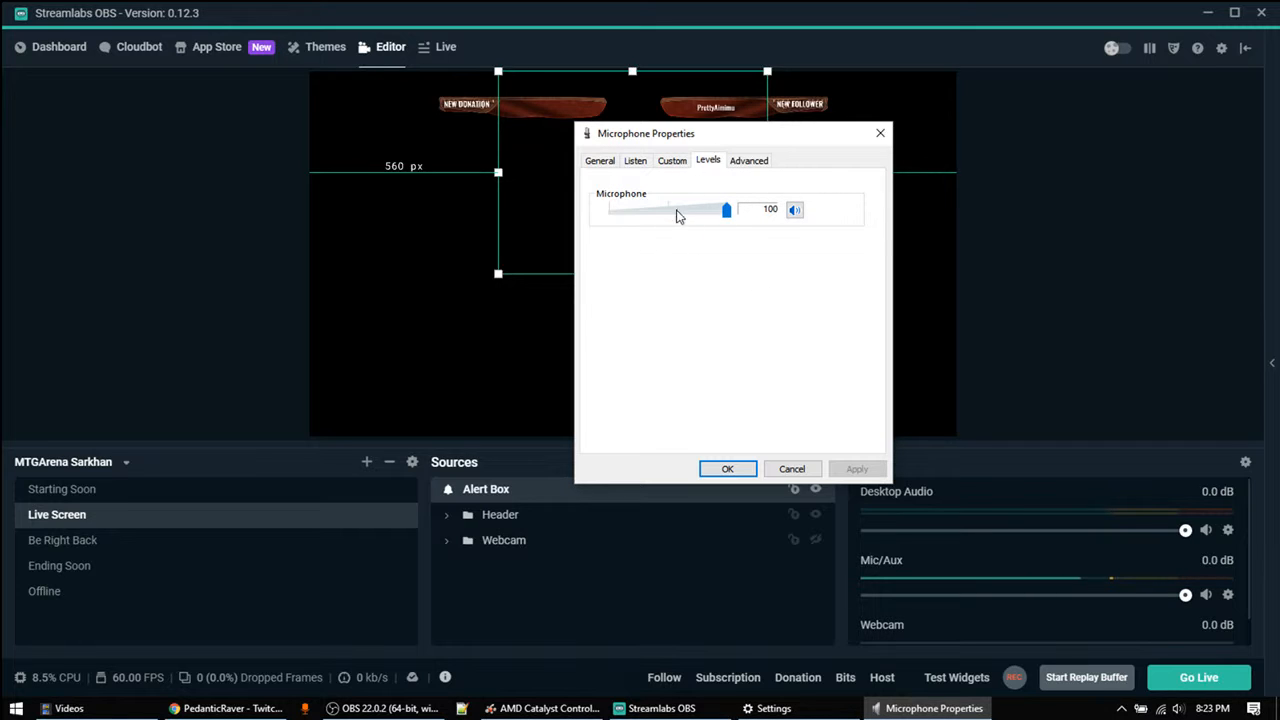
{"action": "left_click", "coordinate": [727, 469]}
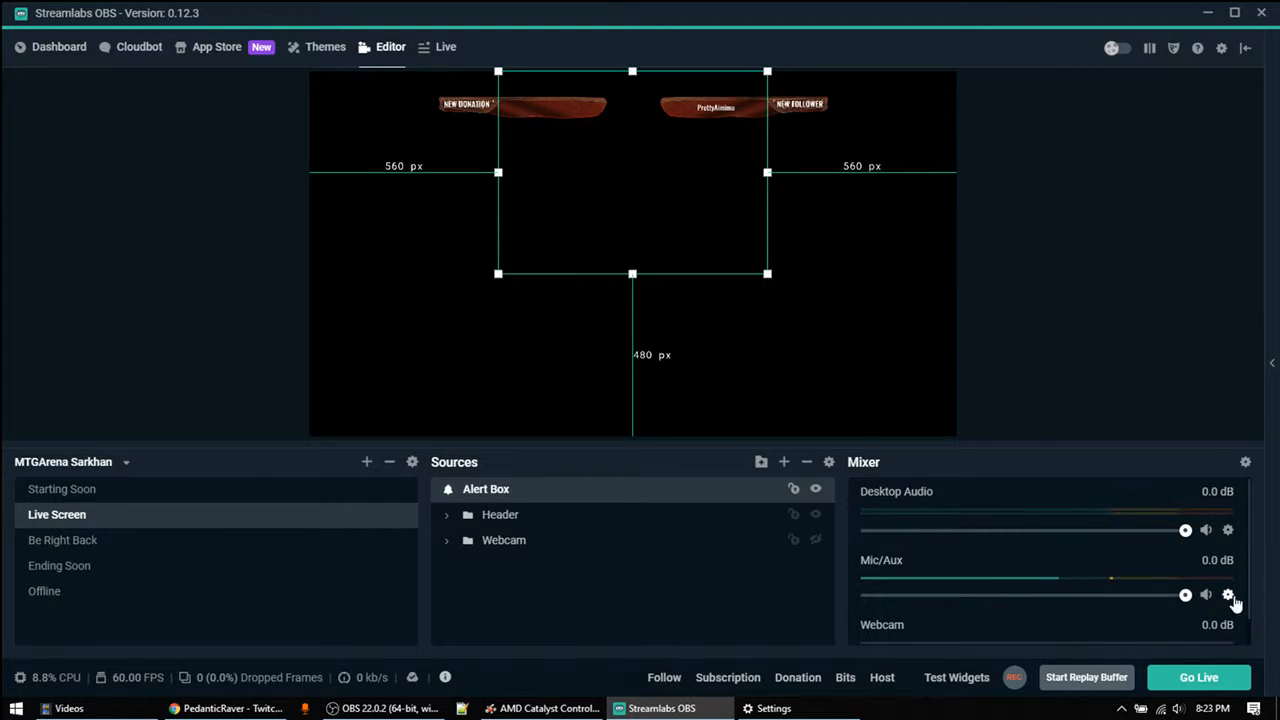
Add a Gain filter to the Mic/Aux source, set its gain to -0.6 dB and close the source filters.
{"action": "right_click", "coordinate": [1129, 394]}
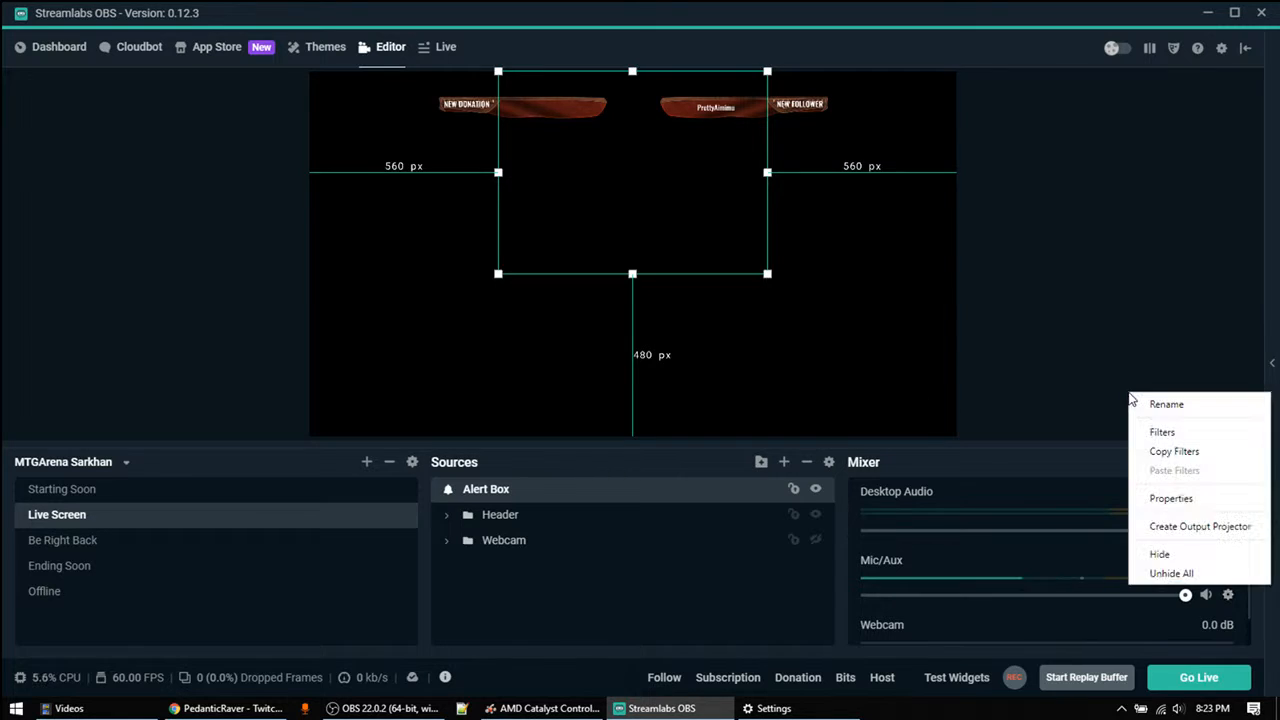
{"action": "left_click", "coordinate": [1183, 441]}
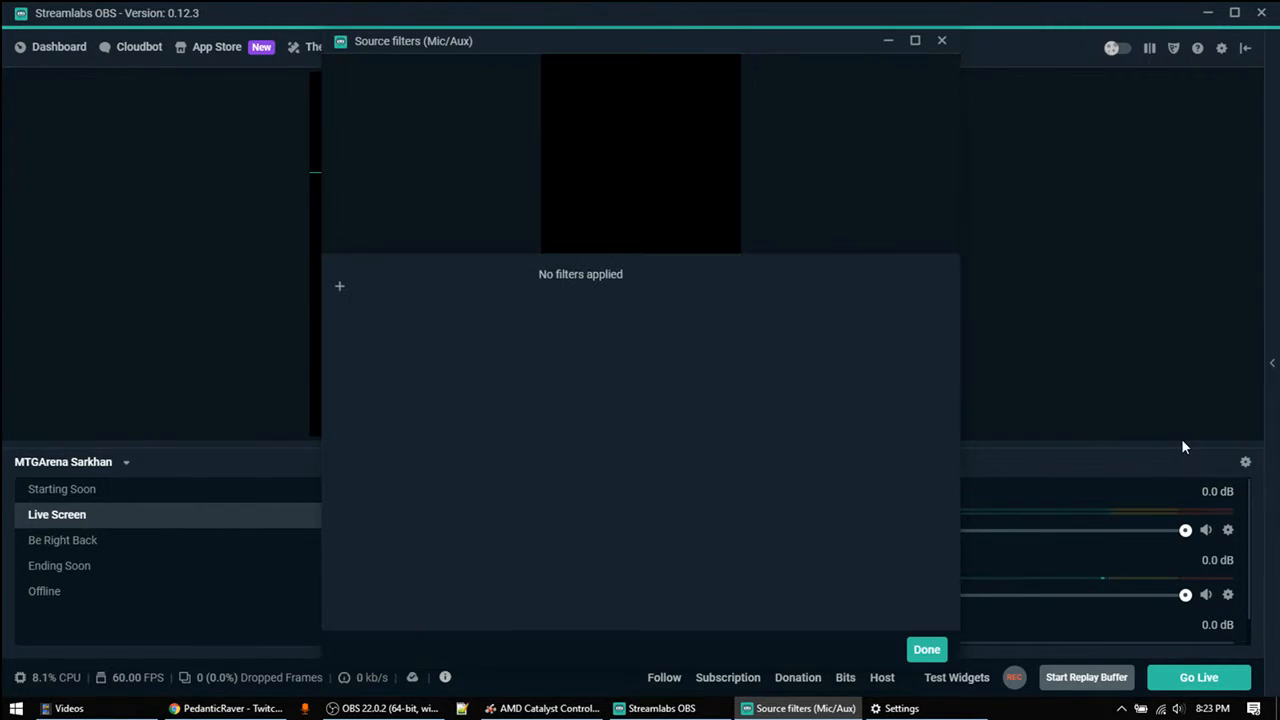
{"action": "left_click", "coordinate": [340, 286]}
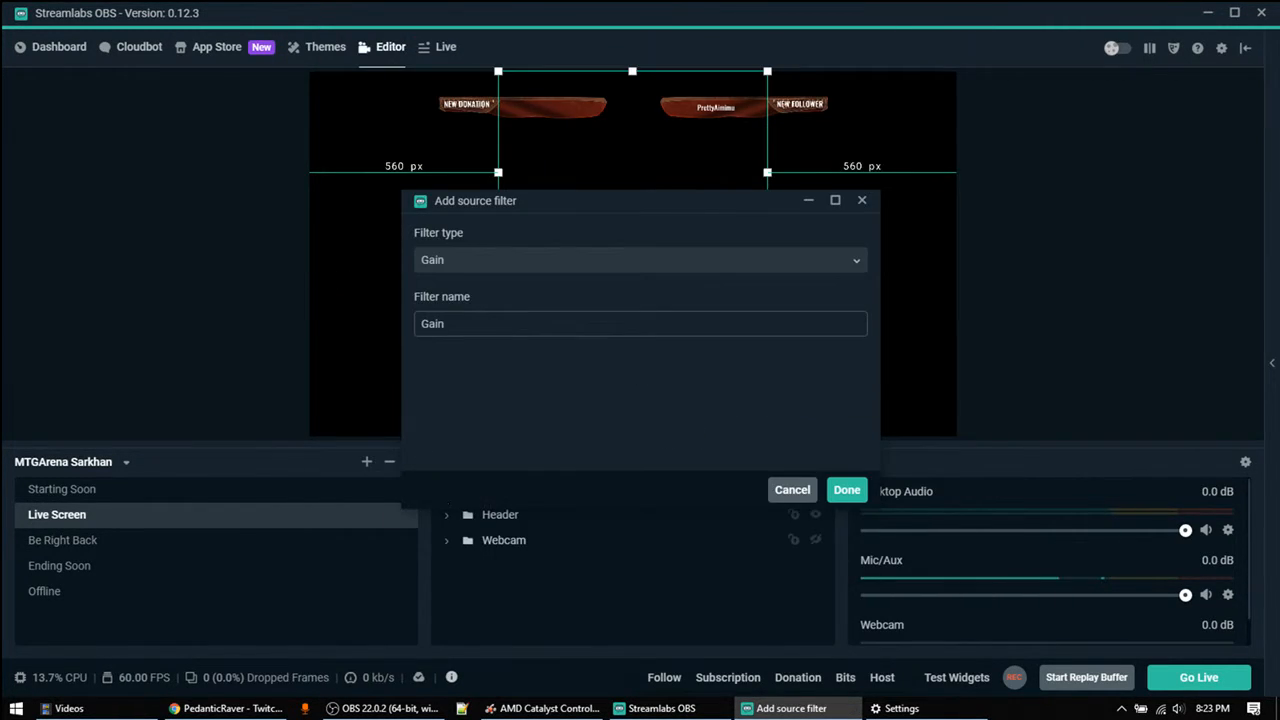
{"action": "left_click", "coordinate": [850, 487]}
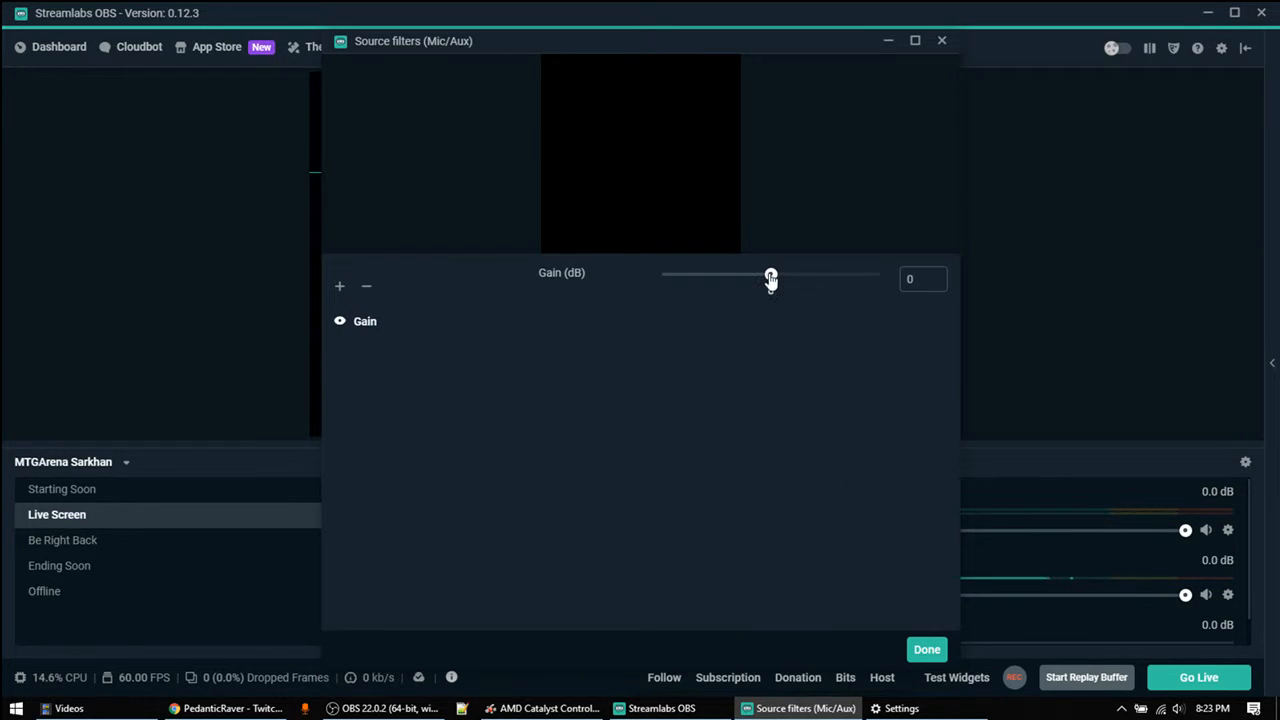
{"action": "mouse_move", "coordinate": [771, 280]}
{"action": "left_mouse_down"}
{"action": "mouse_move", "coordinate": [782, 280]}
{"action": "mouse_move", "coordinate": [767, 280]}
{"action": "left_mouse_up"}
{"action": "left_click", "coordinate": [941, 40]}
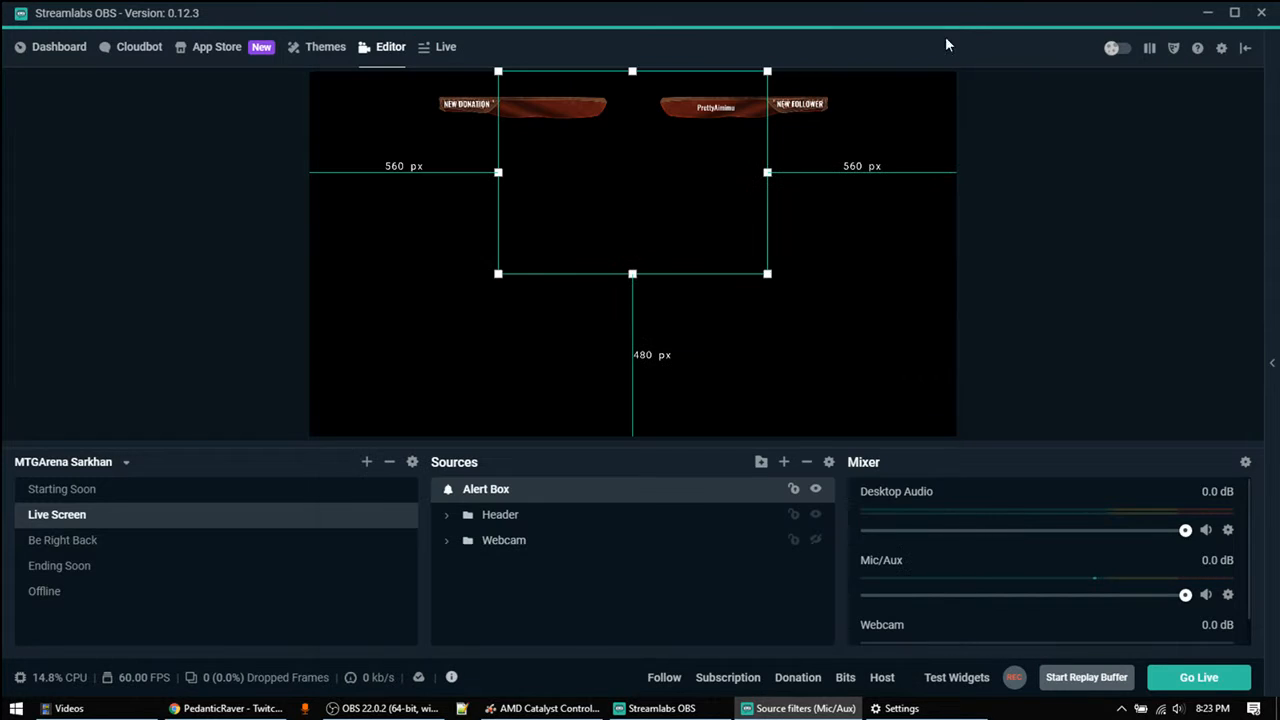
Reopen the Mic/Aux source filters, remove the Gain filter and finish editing the filters.
{"action": "left_click", "coordinate": [1229, 596]}
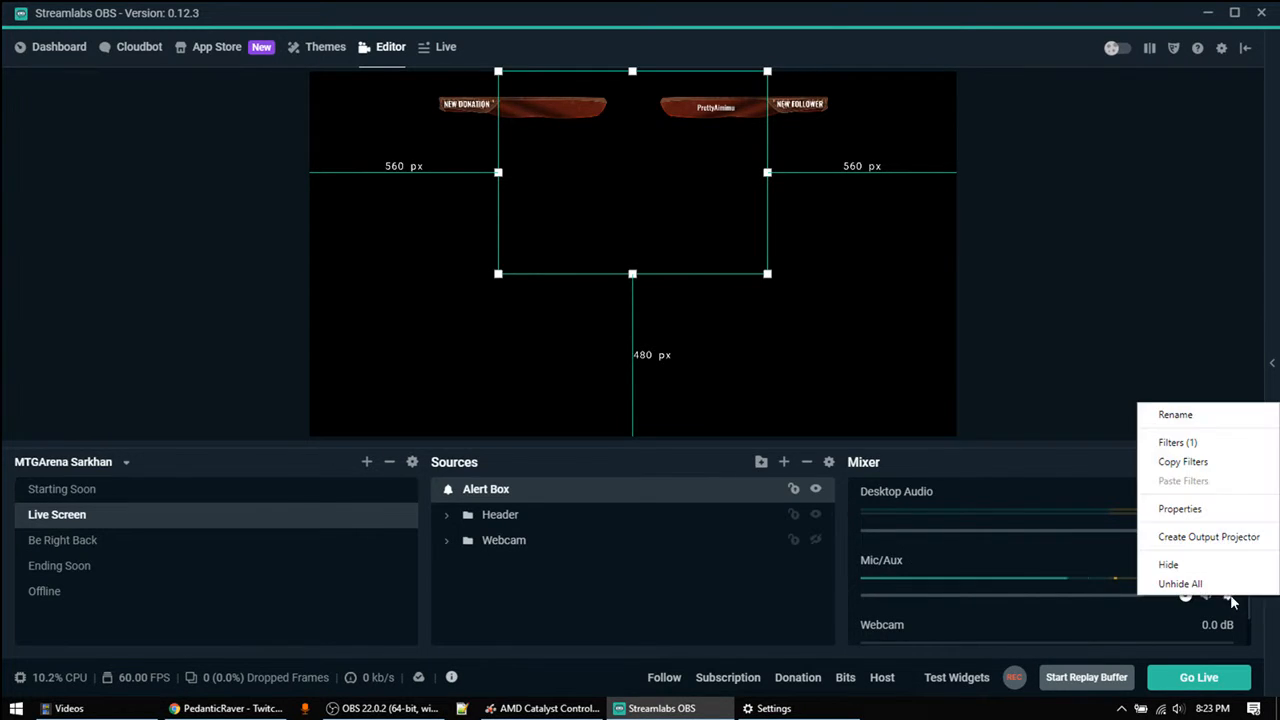
{"action": "left_click", "coordinate": [1190, 442]}
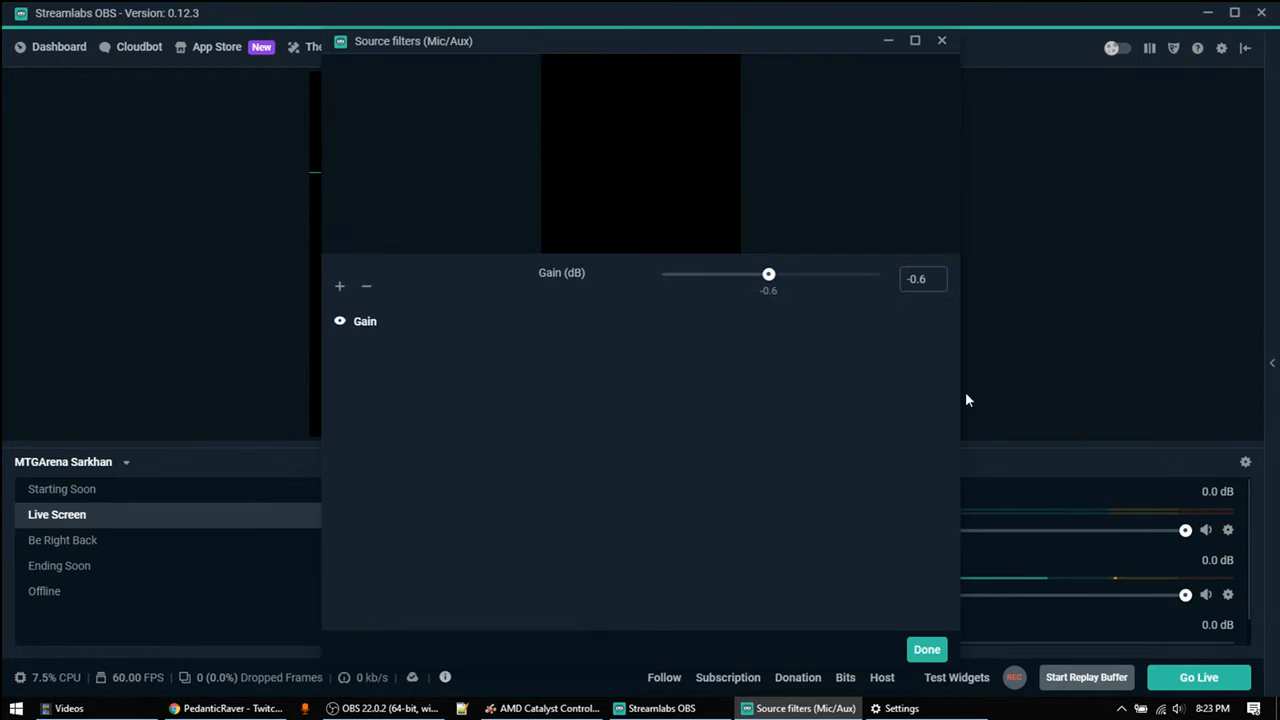
{"action": "left_click", "coordinate": [367, 285]}
{"action": "left_click", "coordinate": [927, 649]}
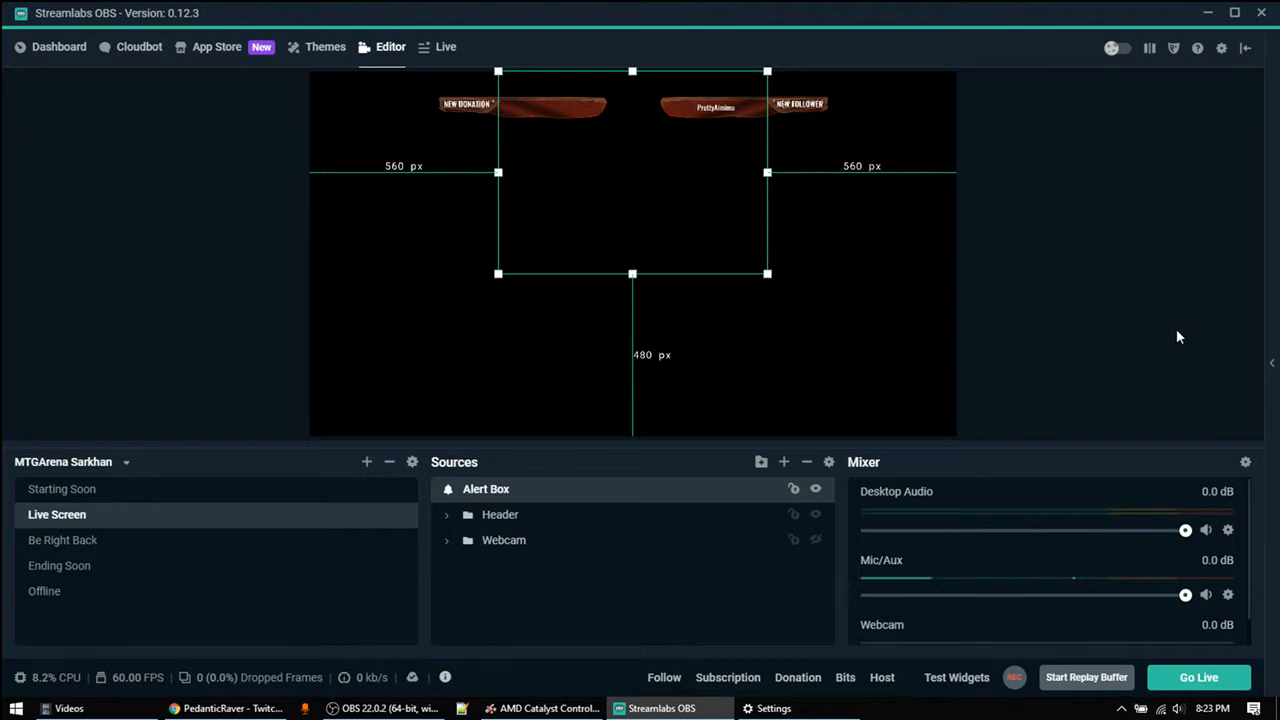
Close the Windows Sound settings window and switch to OBS 22.0.2.
{"action": "left_click", "coordinate": [773, 708]}
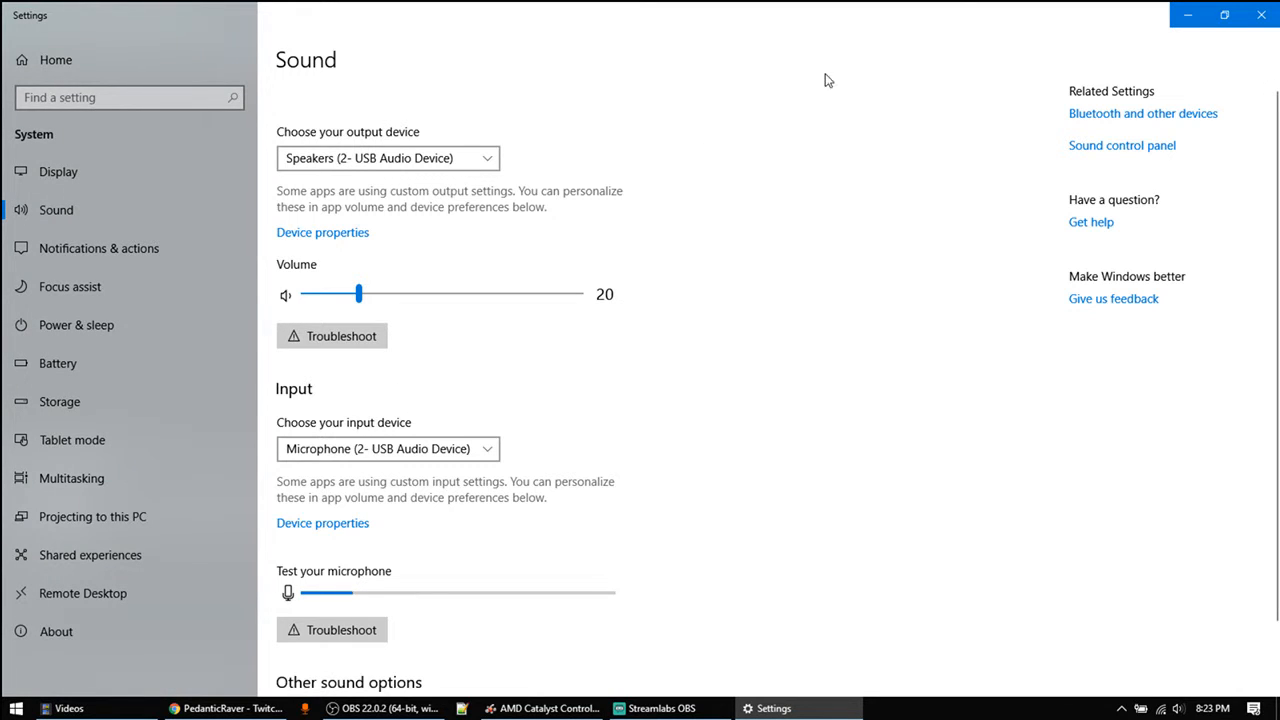
{"action": "left_click", "coordinate": [1259, 15]}
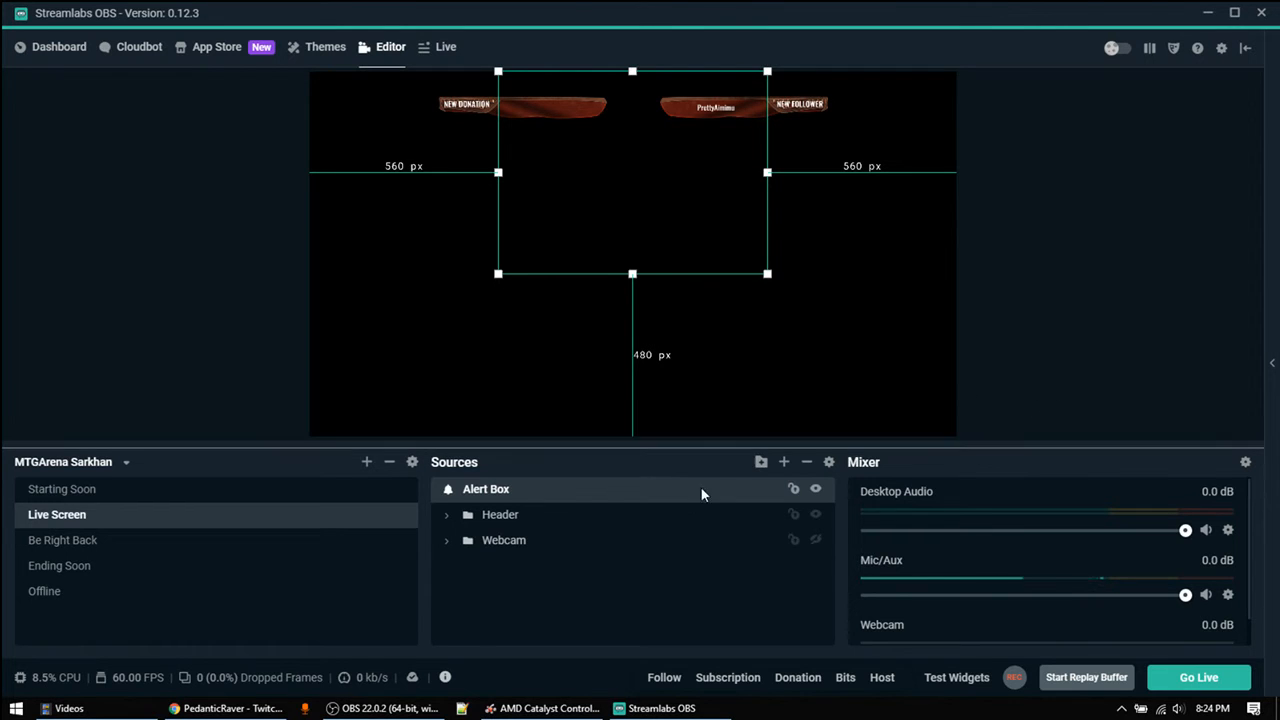
{"action": "left_click", "coordinate": [388, 708]}
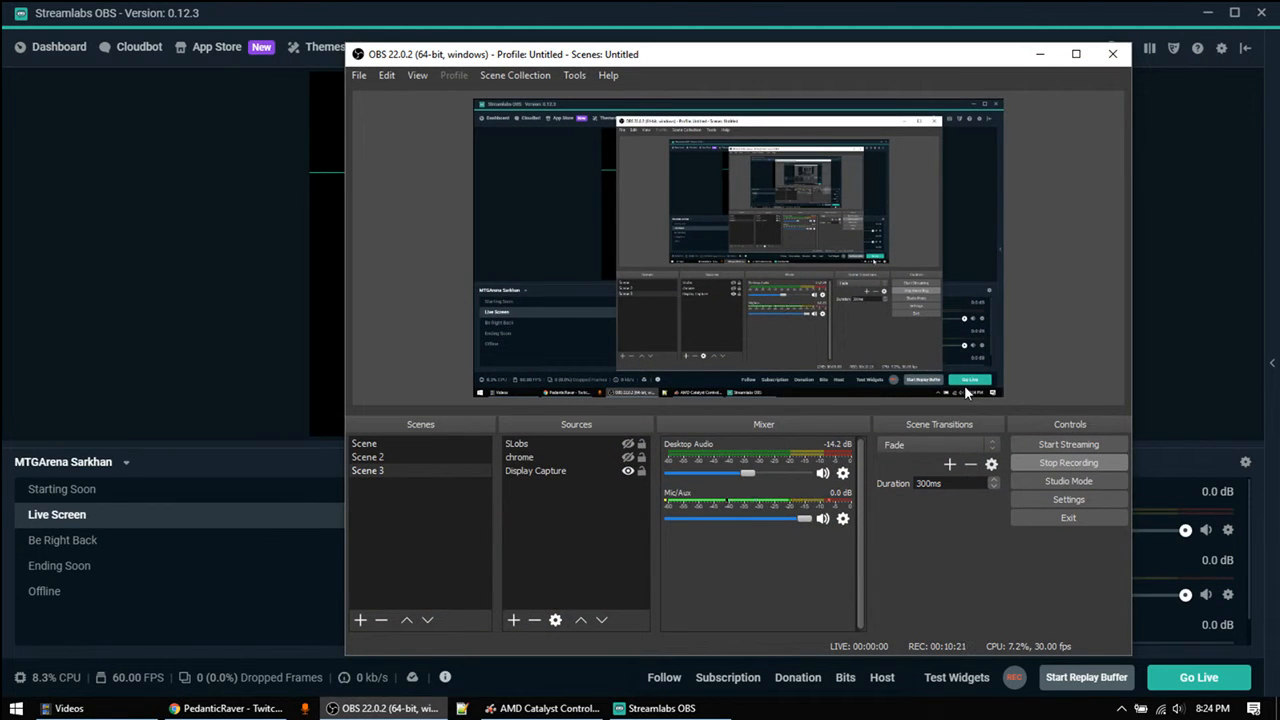